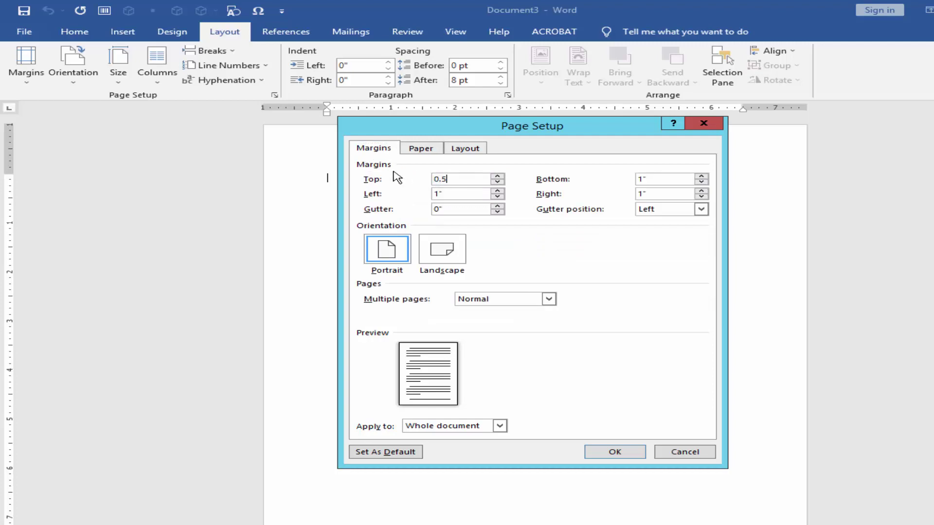
# - Set all four page margins to 0.5 inch for the whole document, keeping portrait orientation
pyautogui.press('Tab')
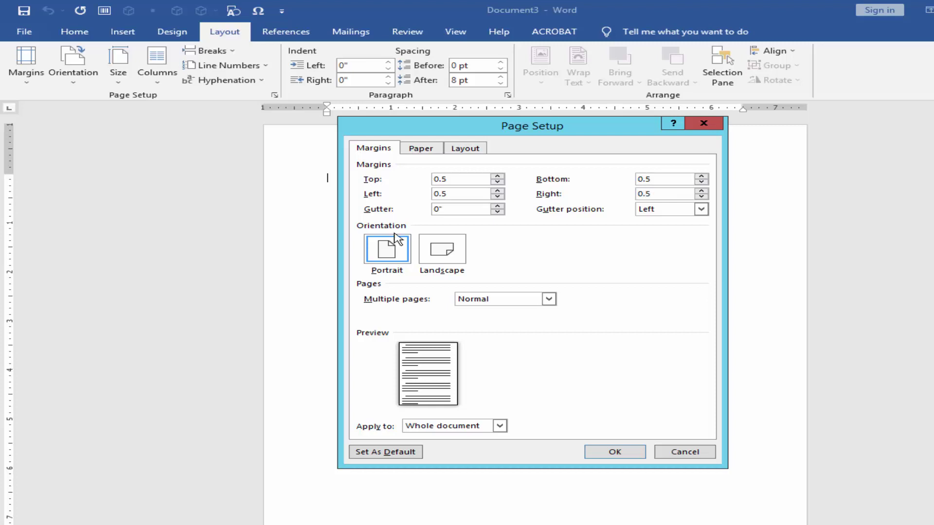
pyautogui.click(380, 262)
pyautogui.click(617, 451)
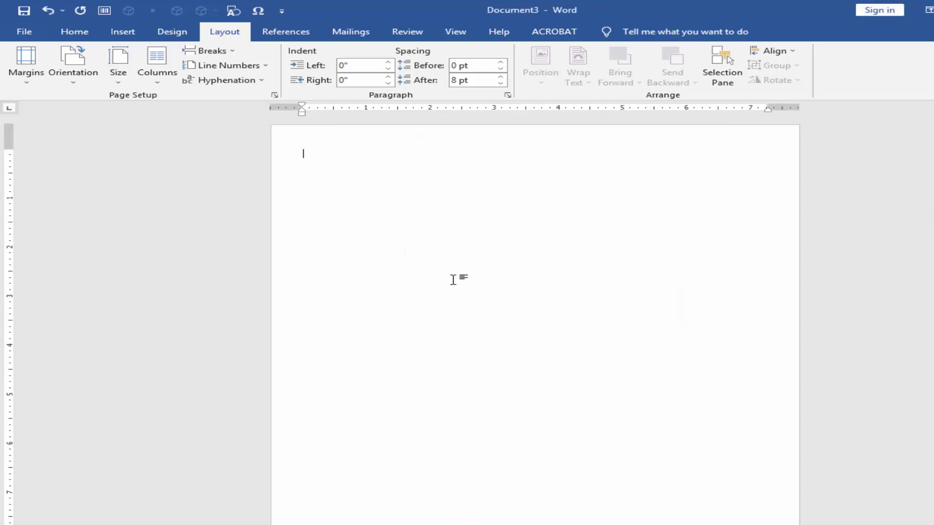
# - Draw a rectangle about 0.91" high and 3.29" wide from the page's left edge, near the top of the page
pyautogui.scroll(5, 356, 214)
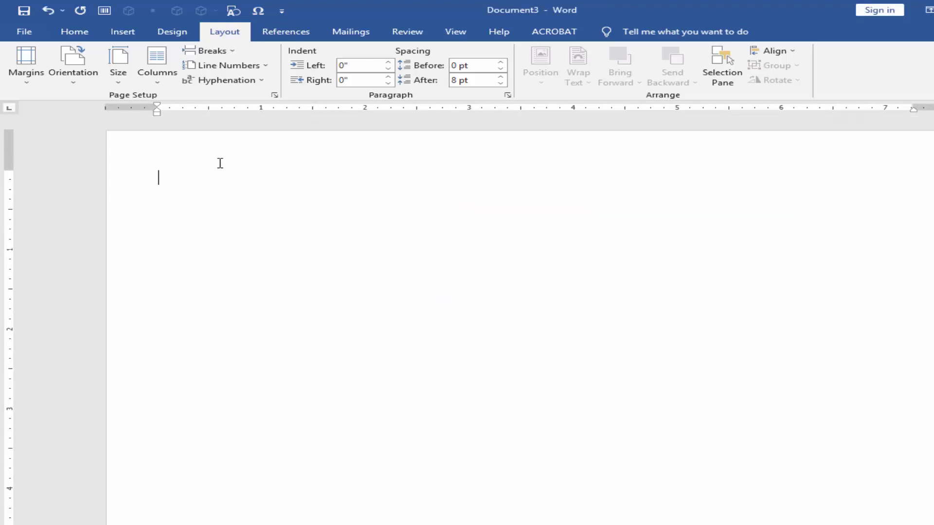
pyautogui.click(123, 31)
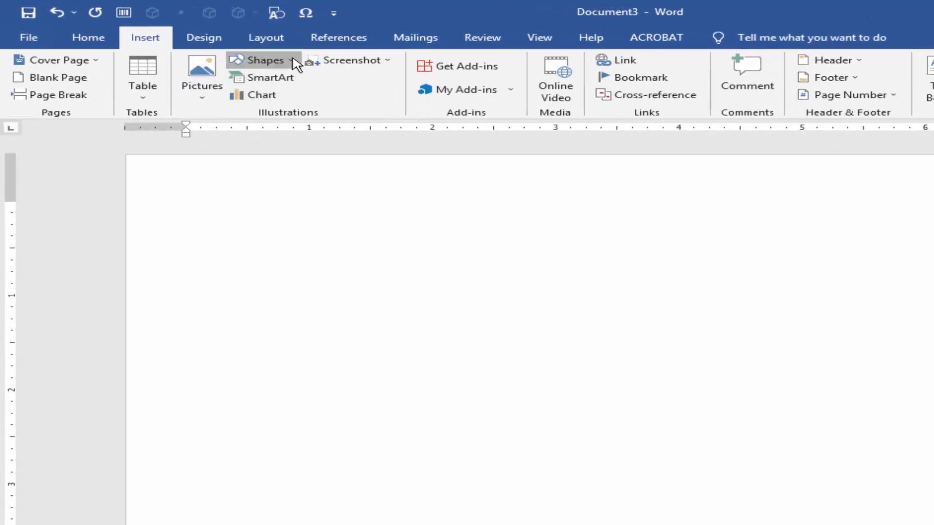
pyautogui.click(295, 62)
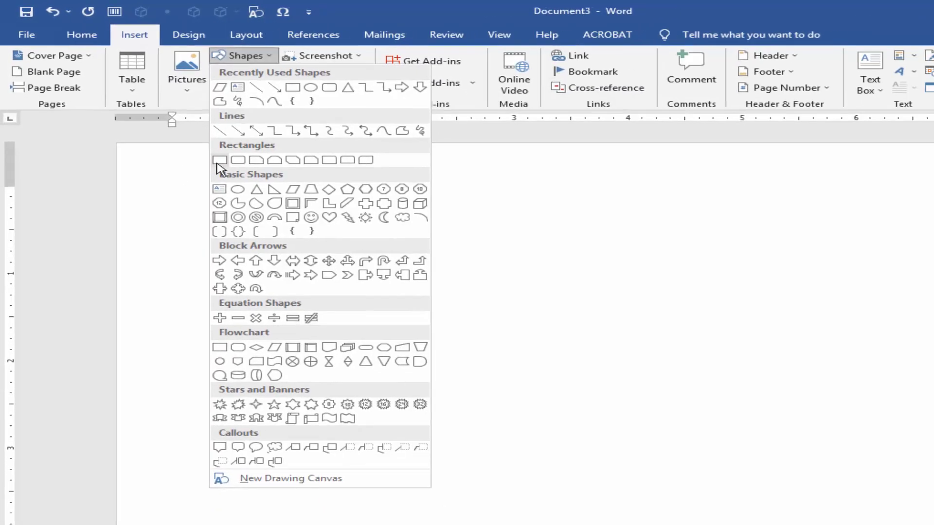
pyautogui.click(236, 174)
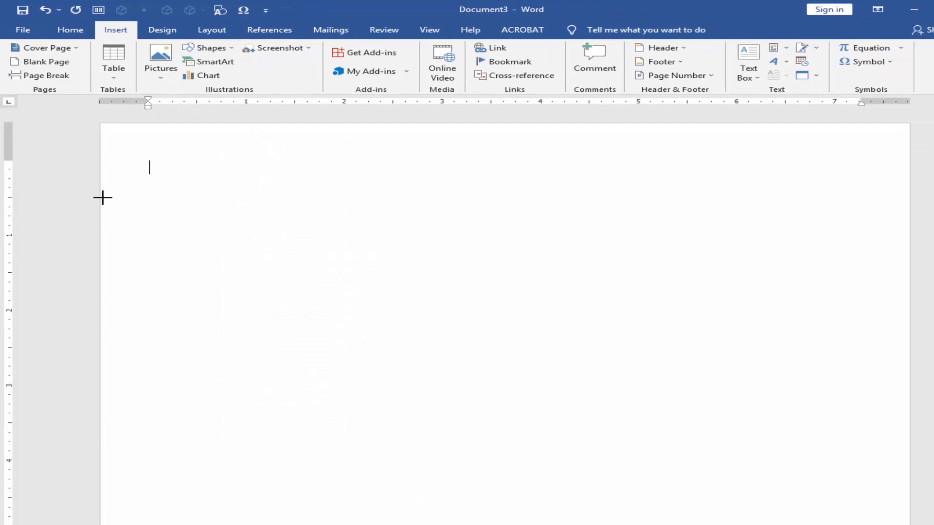
pyautogui.moveTo(105, 194)
pyautogui.mouseDown()
pyautogui.moveTo(438, 265)
pyautogui.moveTo(412, 254)
pyautogui.mouseUp()
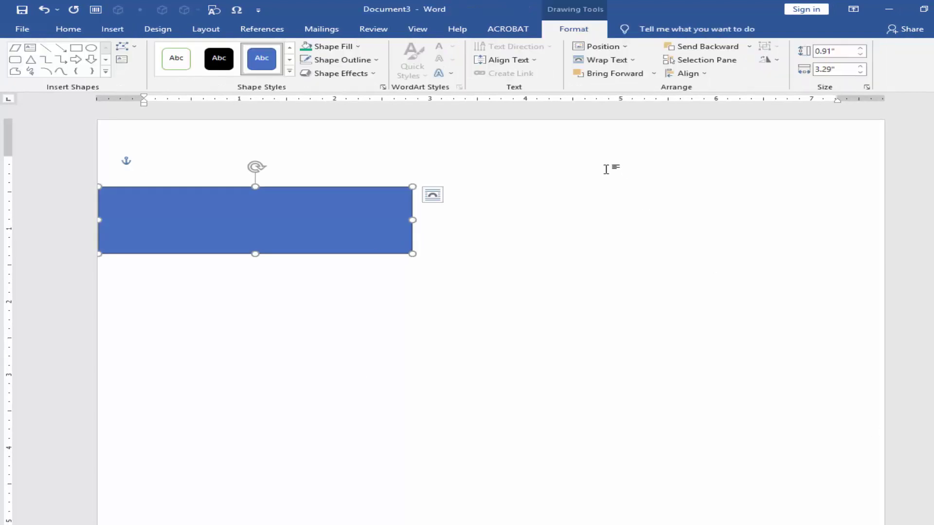
# - Fill the rectangle with the recently used teal green and remove its outline
pyautogui.click(357, 47)
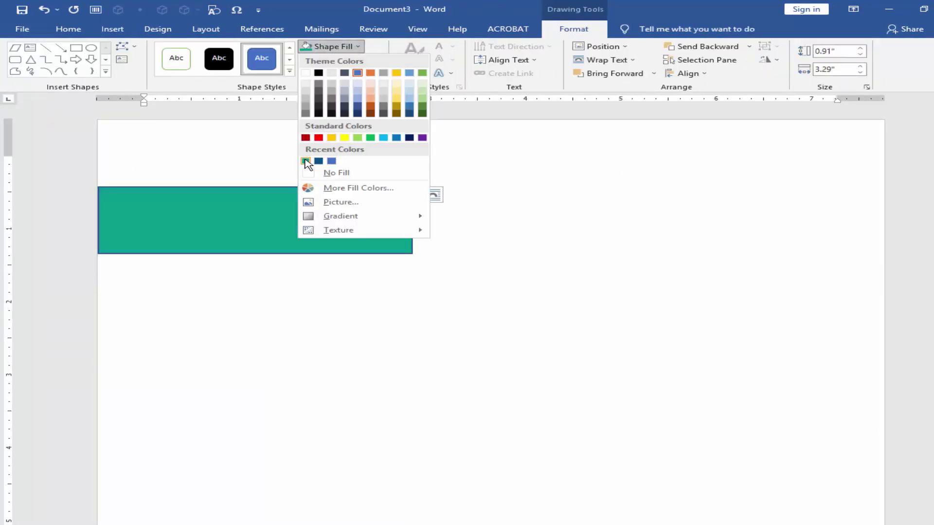
pyautogui.click(305, 161)
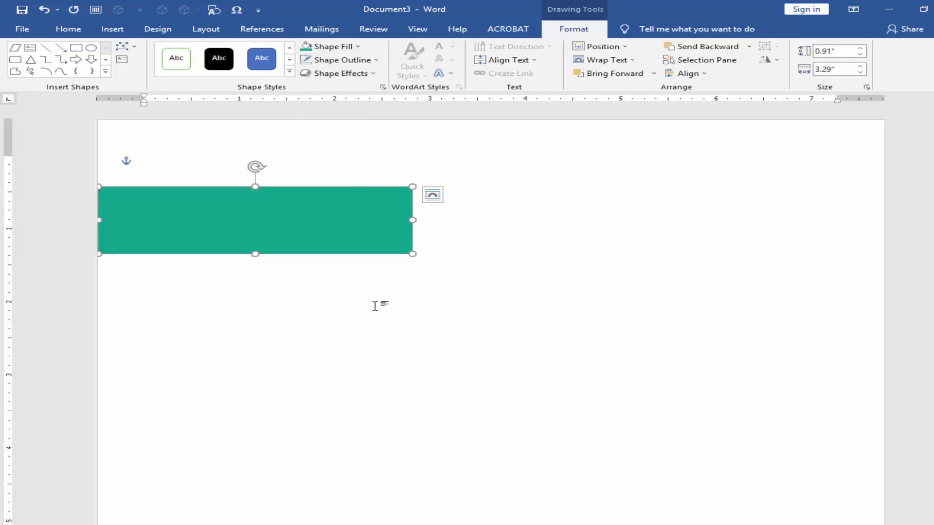
pyautogui.click(349, 266)
pyautogui.scroll(2, 349, 267)
# - Edit the rectangle's points, moving its lower-right corner inward to give the right end a slanted edge
pyautogui.click(296, 233)
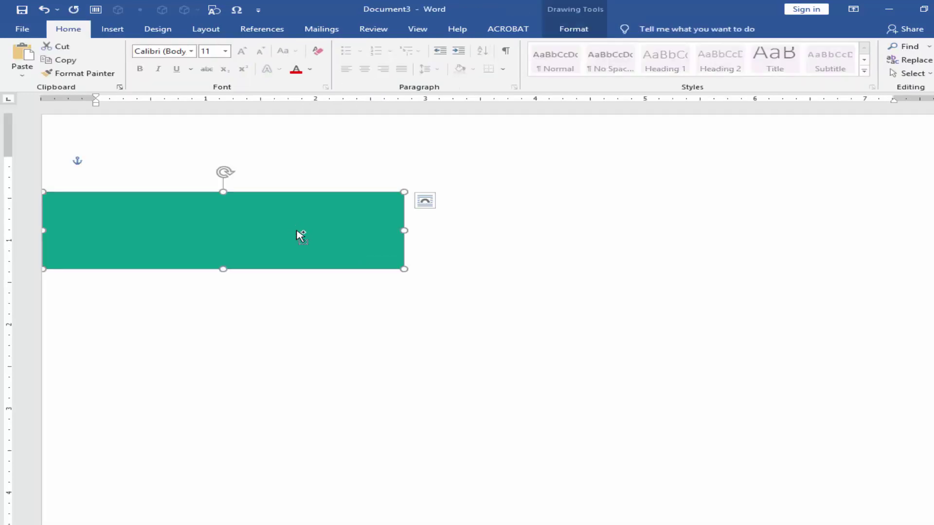
pyautogui.scroll(-1, 298, 234)
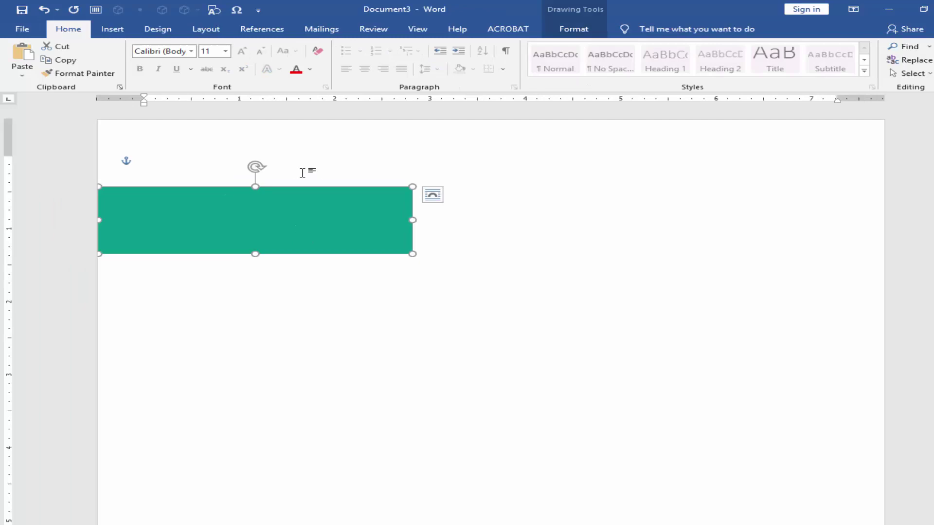
pyautogui.rightClick(321, 220)
pyautogui.click(372, 300)
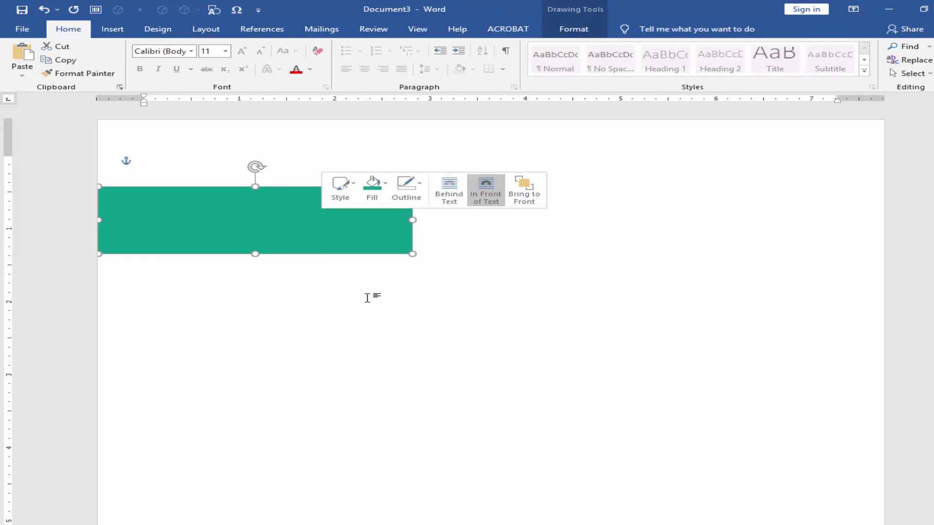
pyautogui.moveTo(396, 254); pyautogui.dragTo(332, 253)
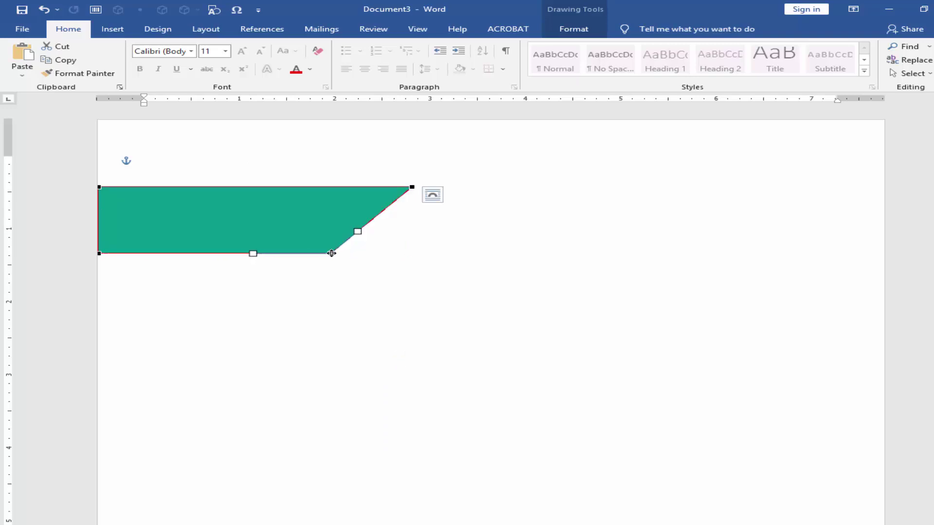
pyautogui.click(411, 240)
# - Duplicate the slanted shape to the right of the original and flip the copy horizontally
pyautogui.click(280, 217)
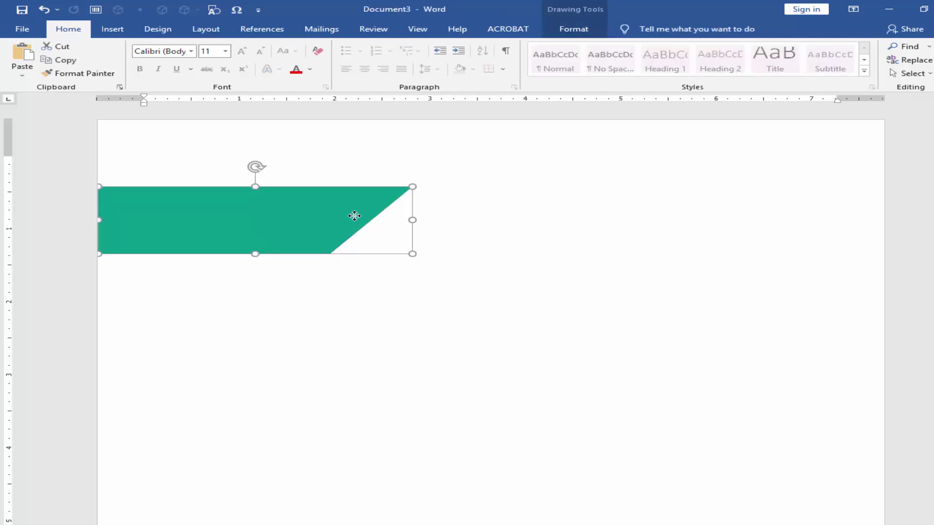
pyautogui.moveTo(355, 214); pyautogui.dragTo(478, 213)
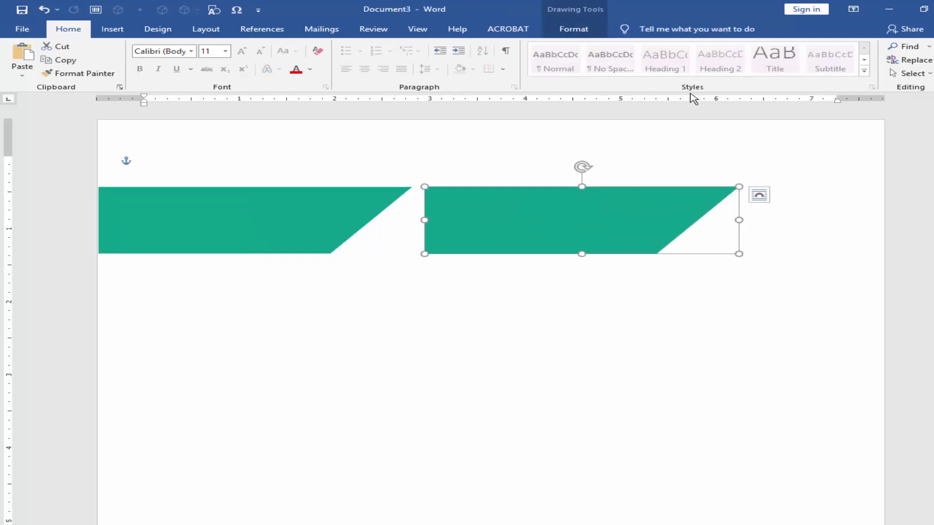
pyautogui.click(576, 32)
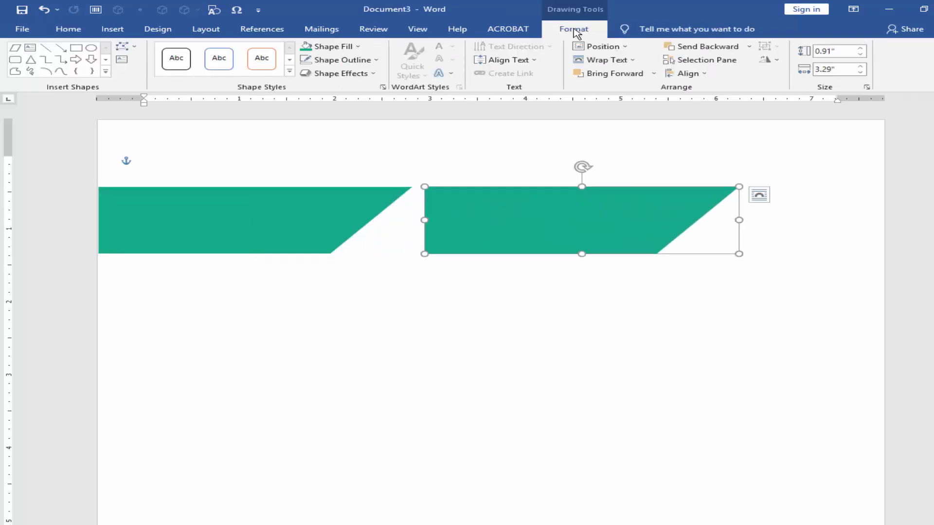
pyautogui.click(766, 59)
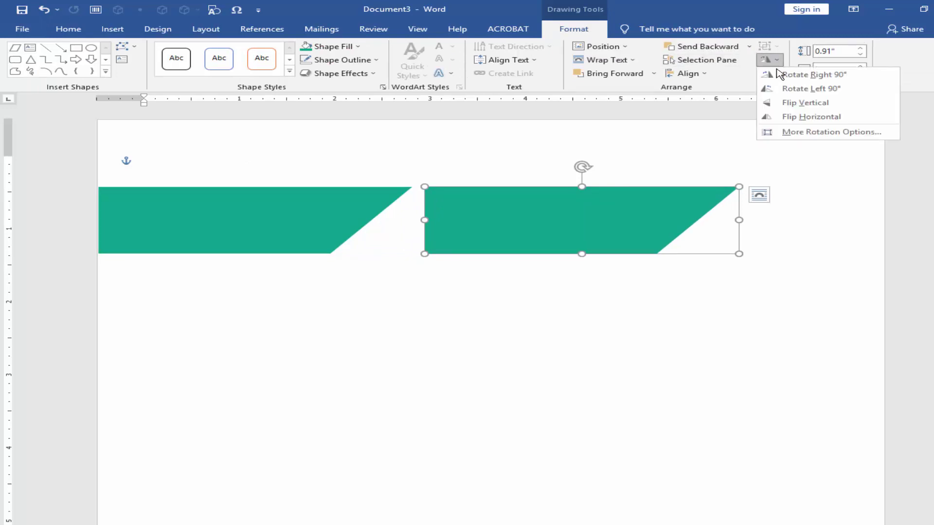
pyautogui.click(798, 118)
pyautogui.click(772, 289)
# - Flip the copied shape vertically and stretch it to about 5.44" wide, reaching the page's right edge
pyautogui.doubleClick(651, 225)
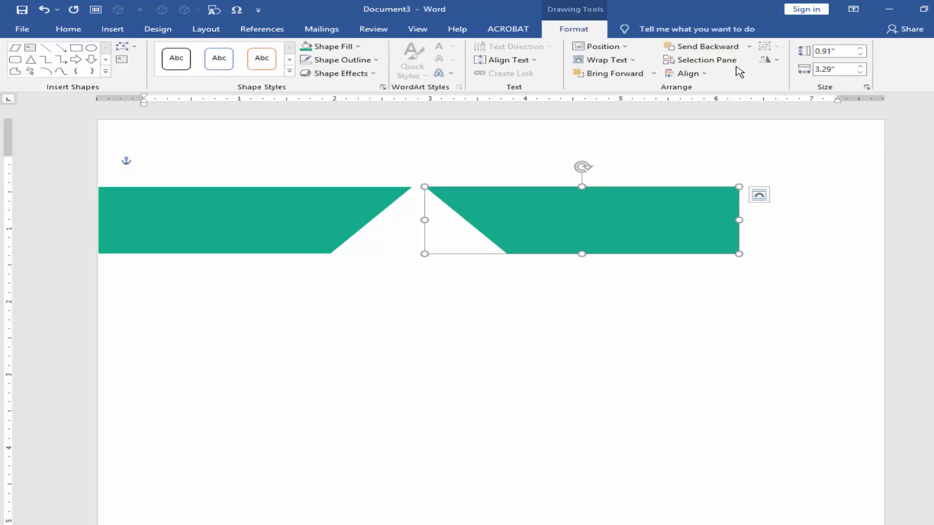
pyautogui.click(773, 60)
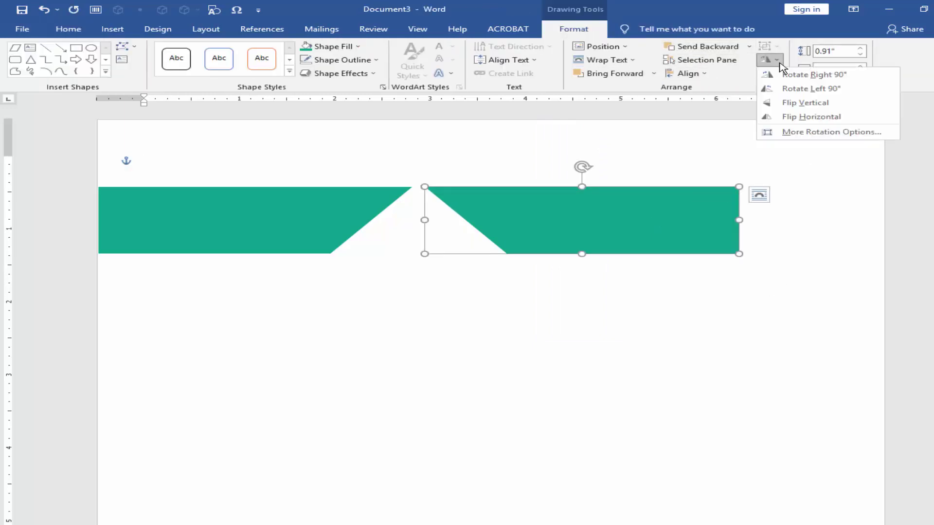
pyautogui.click(791, 103)
pyautogui.moveTo(552, 226); pyautogui.dragTo(513, 224)
pyautogui.moveTo(676, 218); pyautogui.dragTo(884, 214)
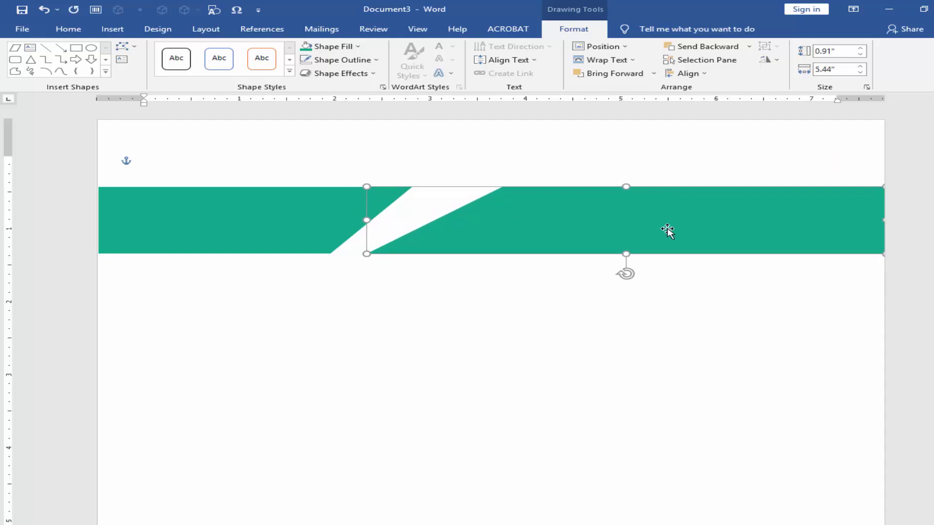
# - Edit the wide shape's points, moving its upper-left corner left so the slant runs parallel to the left shape's edge
pyautogui.keyDown('ctrl'); pyautogui.scroll(1, 409, 286); pyautogui.keyUp('ctrl')
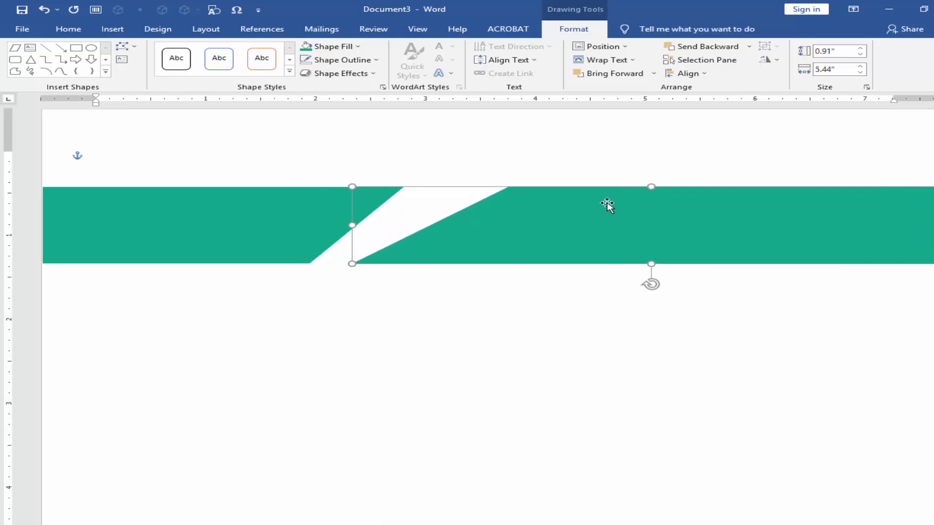
pyautogui.rightClick(608, 204)
pyautogui.click(642, 287)
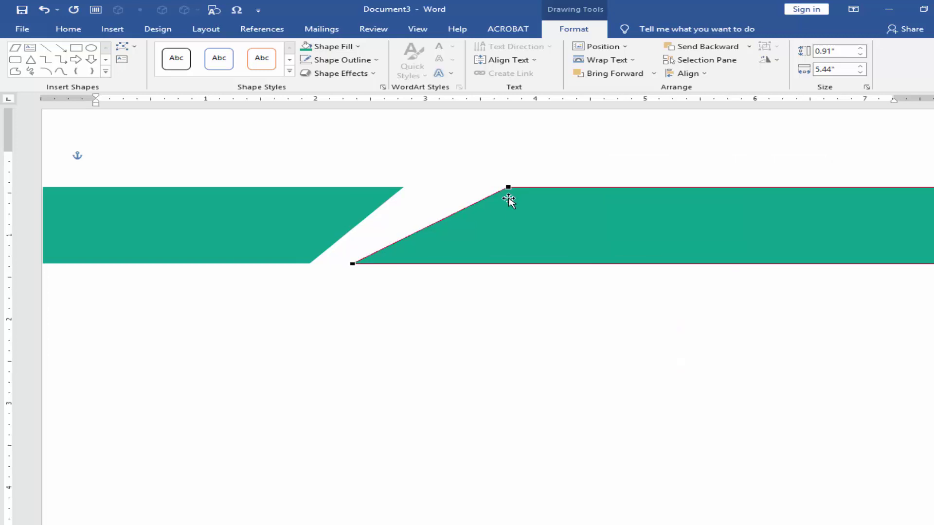
pyautogui.moveTo(499, 186); pyautogui.dragTo(444, 188)
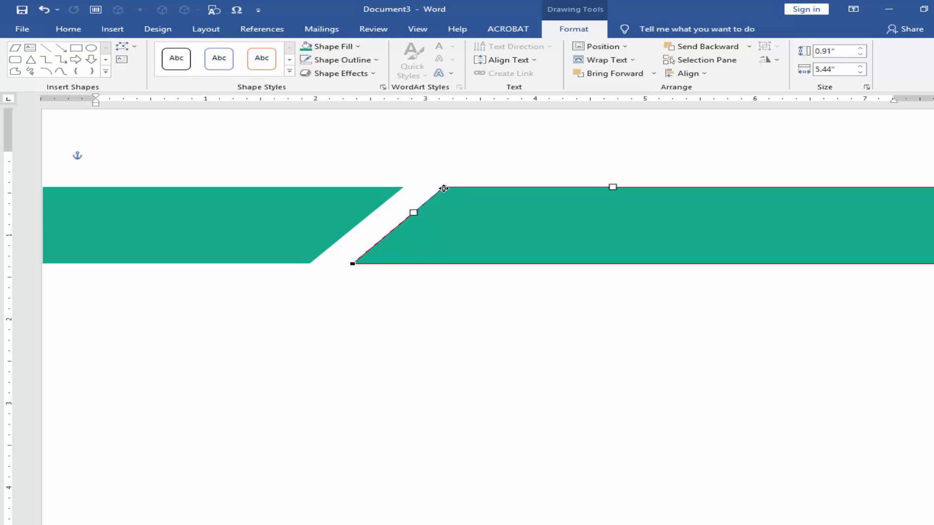
pyautogui.click(408, 308)
pyautogui.scroll(2, 411, 308)
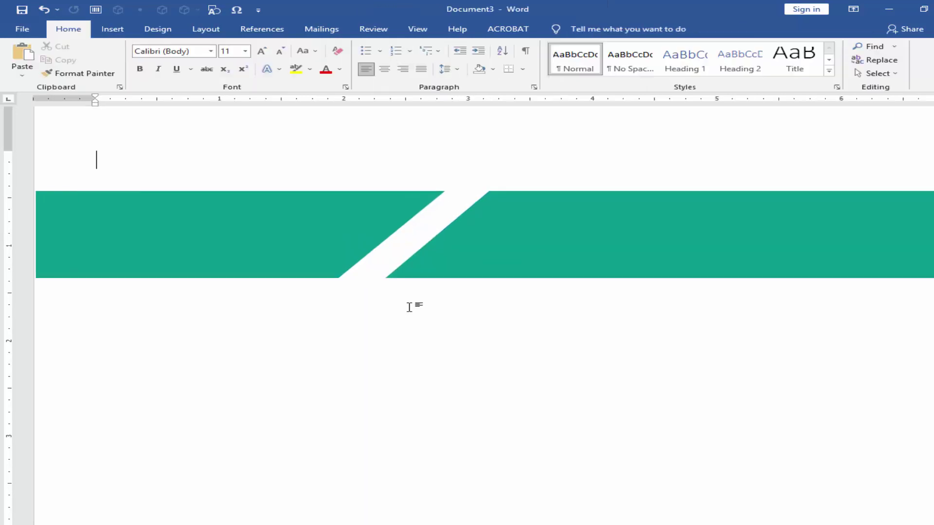
# - Select both green banner shapes together and move them slightly down the page
pyautogui.scroll(-4, 411, 307)
pyautogui.scroll(-1, 424, 304)
pyautogui.click(547, 211)
pyautogui.scroll(-3, 549, 212)
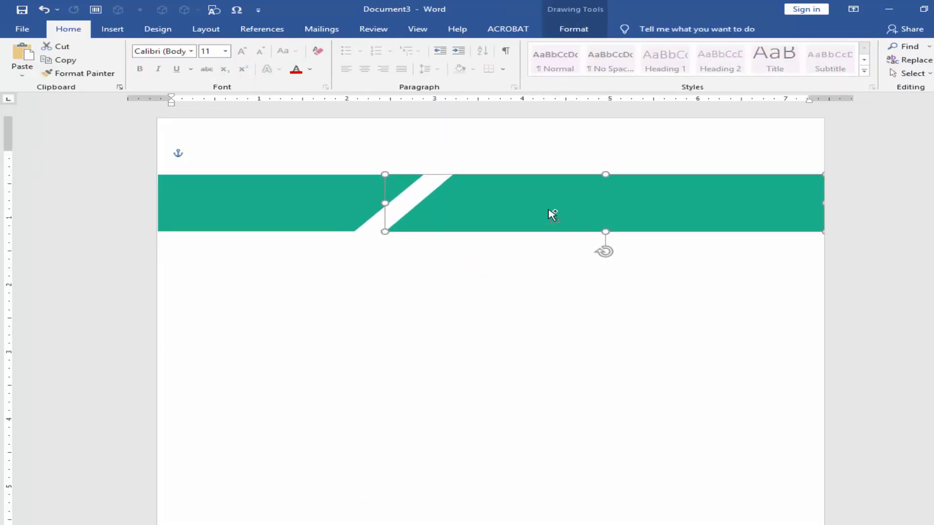
pyautogui.scroll(4, 555, 218)
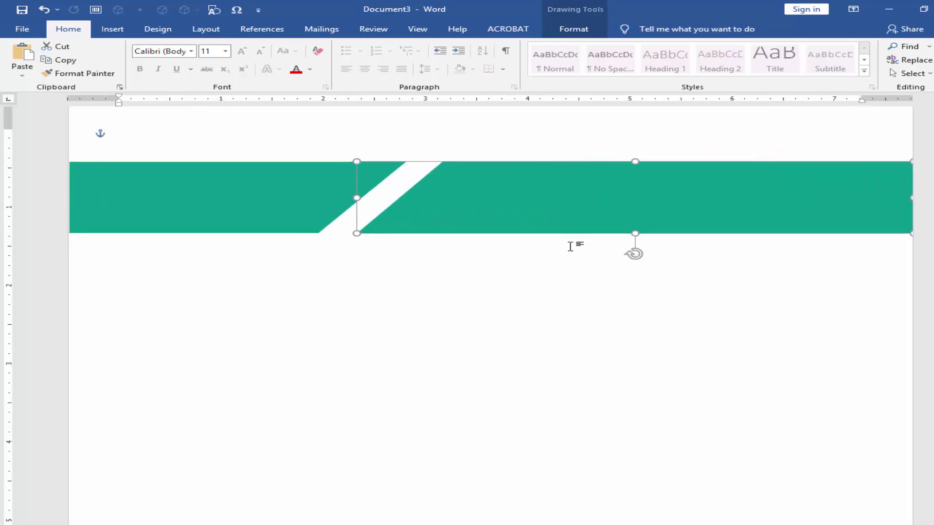
pyautogui.keyDown('shift'); pyautogui.click(243, 248); pyautogui.keyUp('shift')
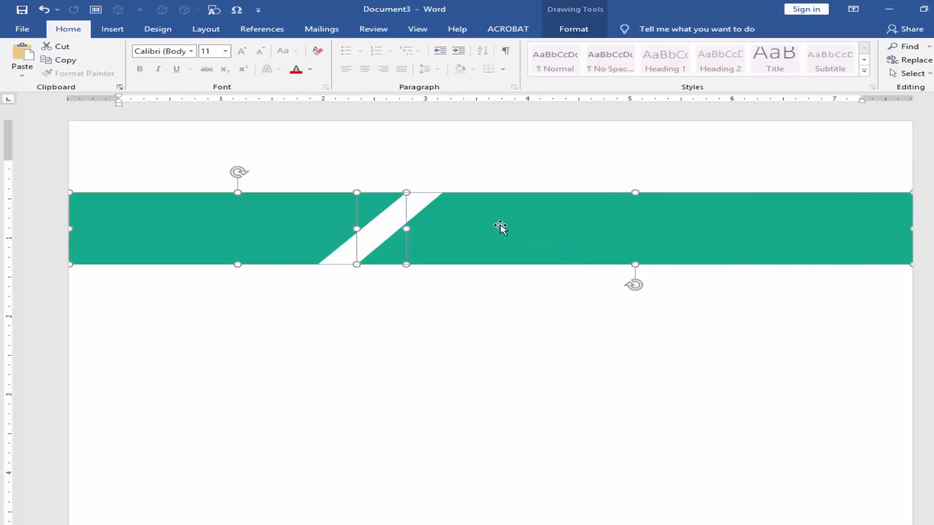
pyautogui.moveTo(501, 225); pyautogui.dragTo(502, 246)
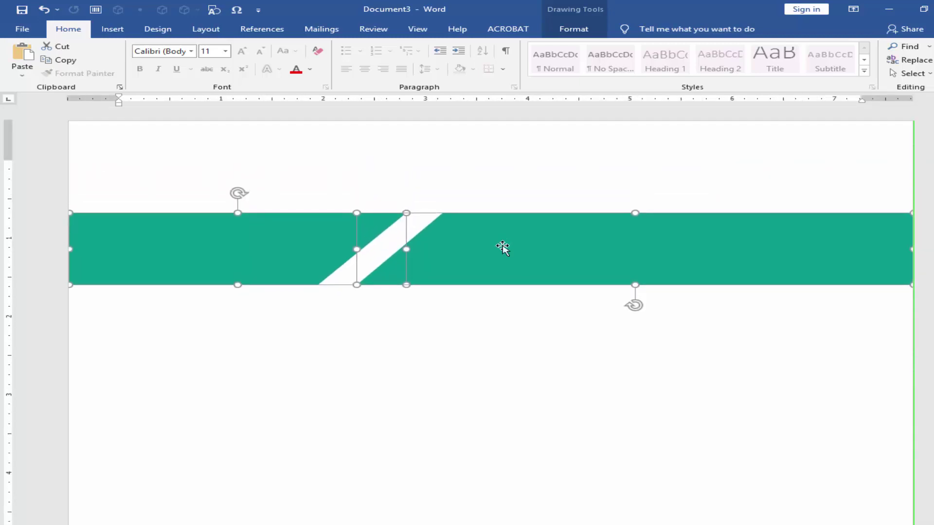
pyautogui.click(512, 318)
# - Duplicate the left banner shape and place the copy directly above the wide right banner
pyautogui.click(243, 263)
pyautogui.scroll(-3, 214, 248)
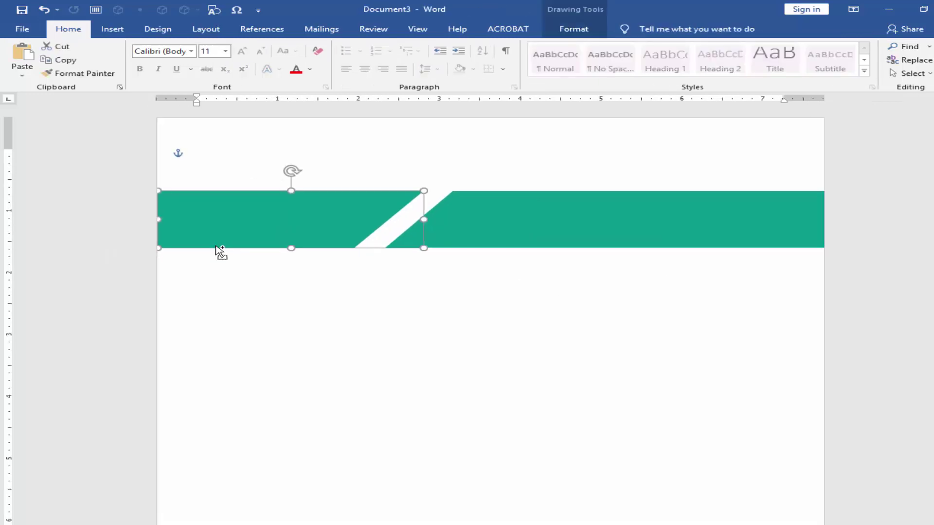
pyautogui.moveTo(219, 225)
pyautogui.mouseDown()
pyautogui.moveTo(428, 223)
pyautogui.moveTo(386, 210)
pyautogui.moveTo(433, 188)
pyautogui.moveTo(429, 156)
pyautogui.moveTo(465, 166)
pyautogui.mouseUp()
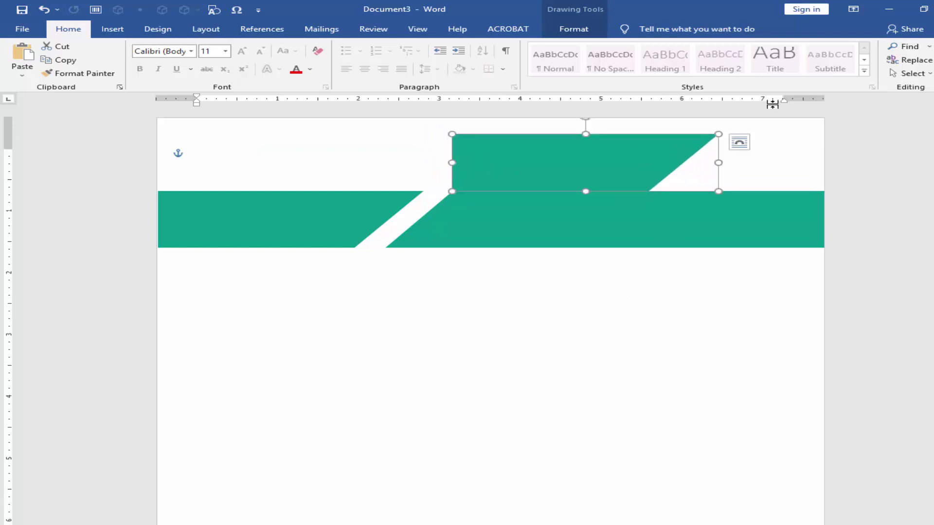
# - Flip the upper copy horizontally and vertically, and move it flush against the page's right edge
pyautogui.click(574, 32)
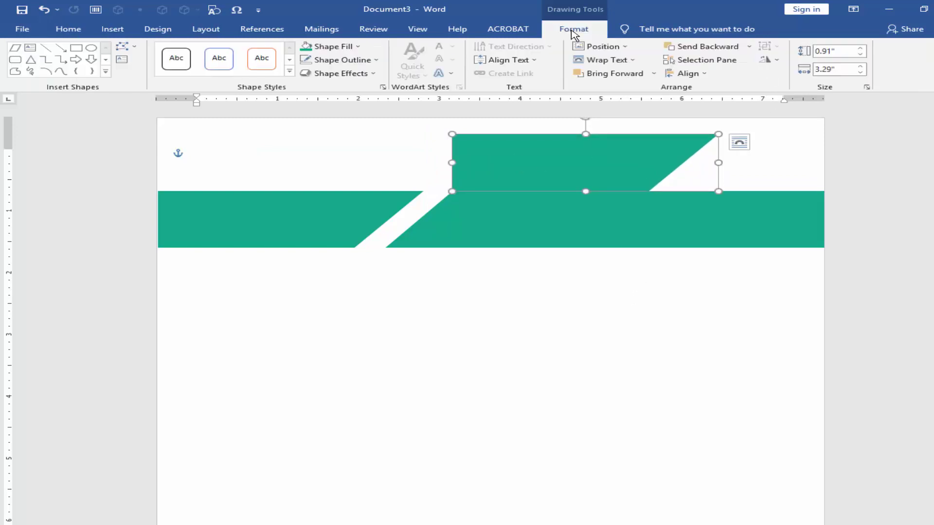
pyautogui.click(777, 60)
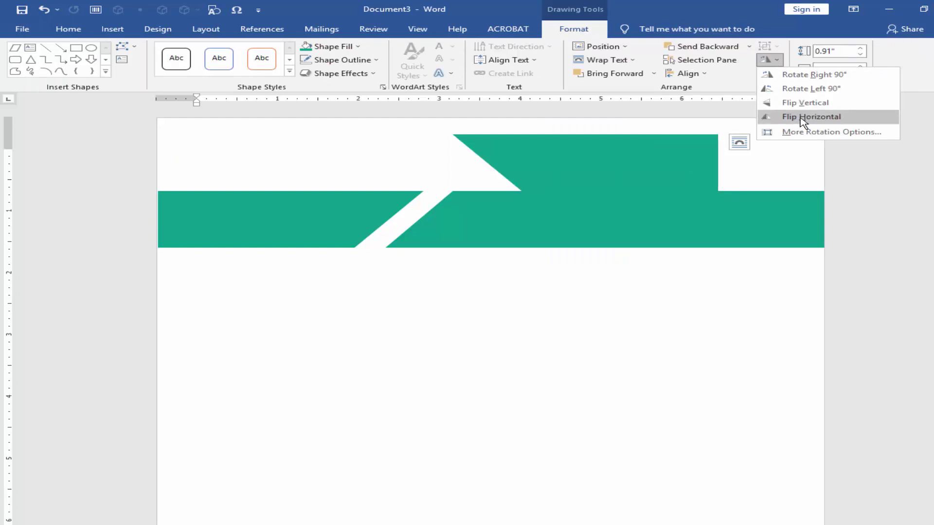
pyautogui.click(803, 117)
pyautogui.click(777, 59)
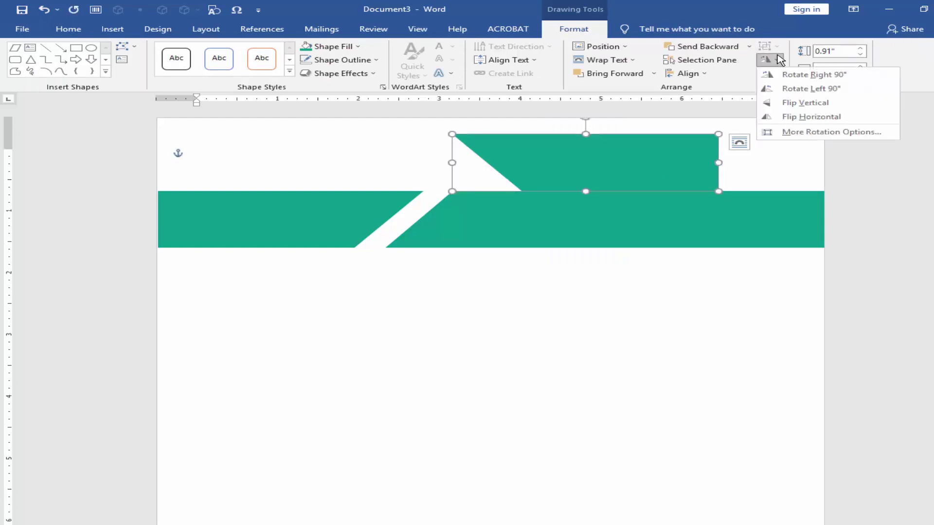
pyautogui.click(805, 104)
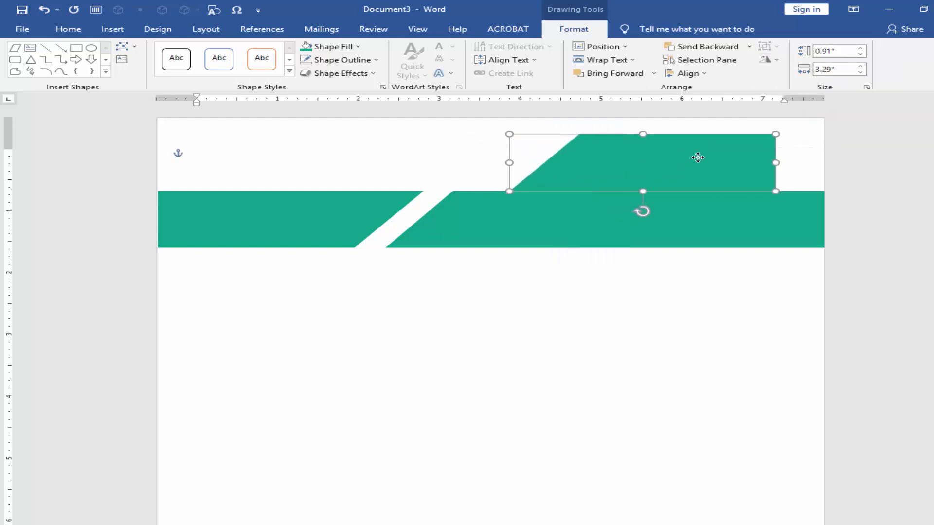
pyautogui.moveTo(698, 157); pyautogui.dragTo(736, 156)
pyautogui.scroll(2, 630, 300)
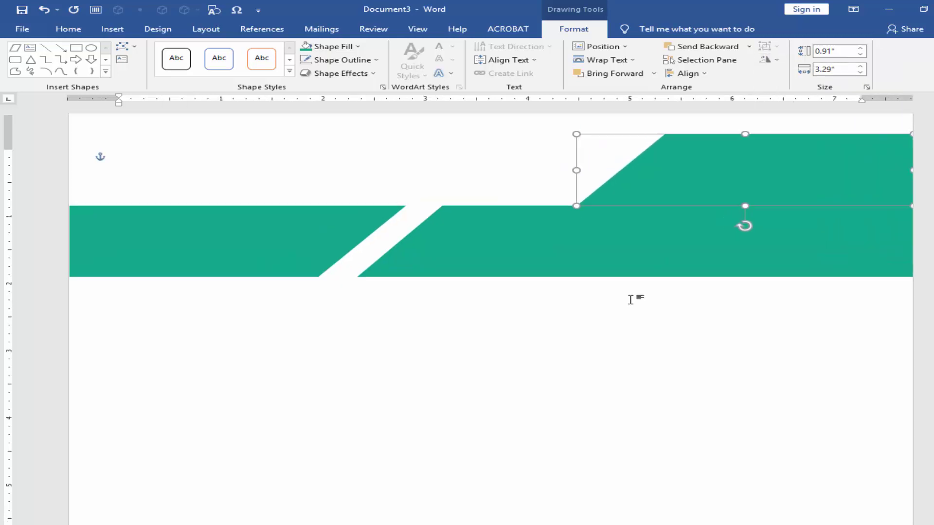
# - Fill the wide lower-right banner shape with the recently used dark blue
pyautogui.scroll(-2, 631, 299)
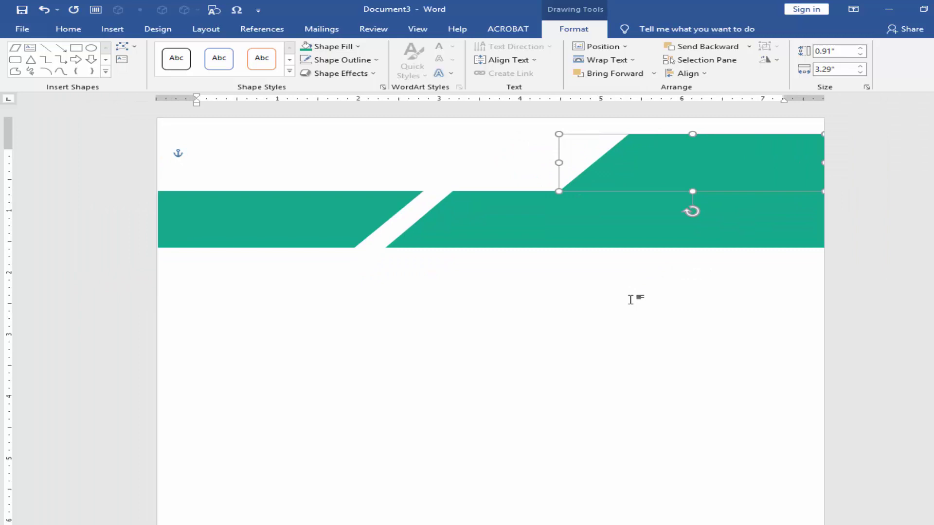
pyautogui.press('Tab')
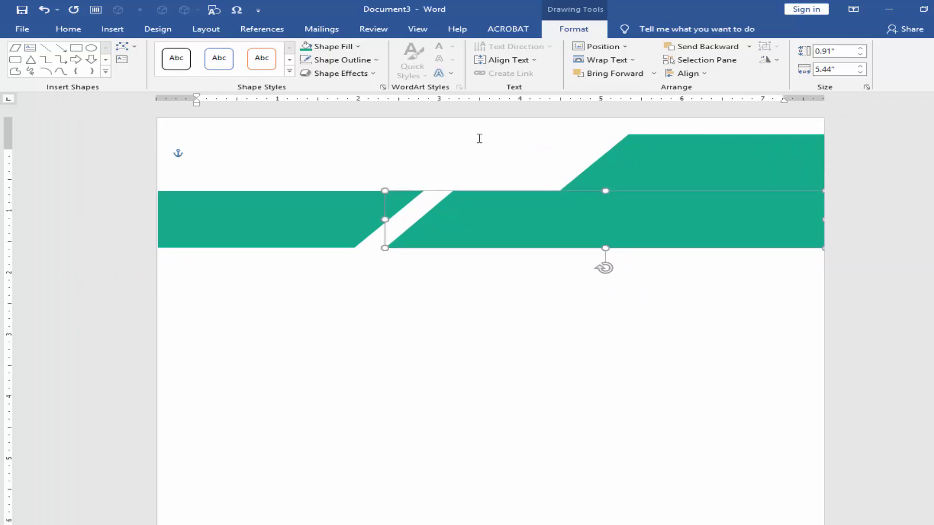
pyautogui.click(352, 50)
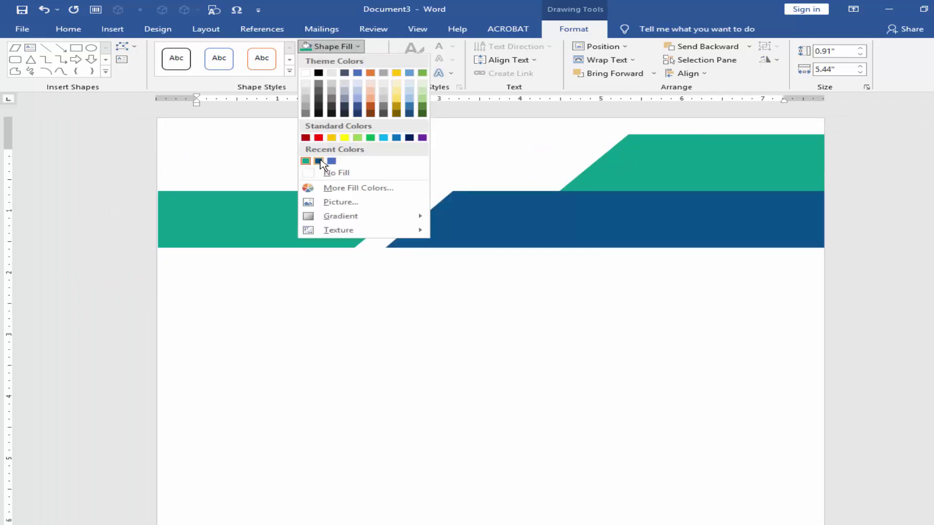
pyautogui.click(319, 160)
pyautogui.click(594, 305)
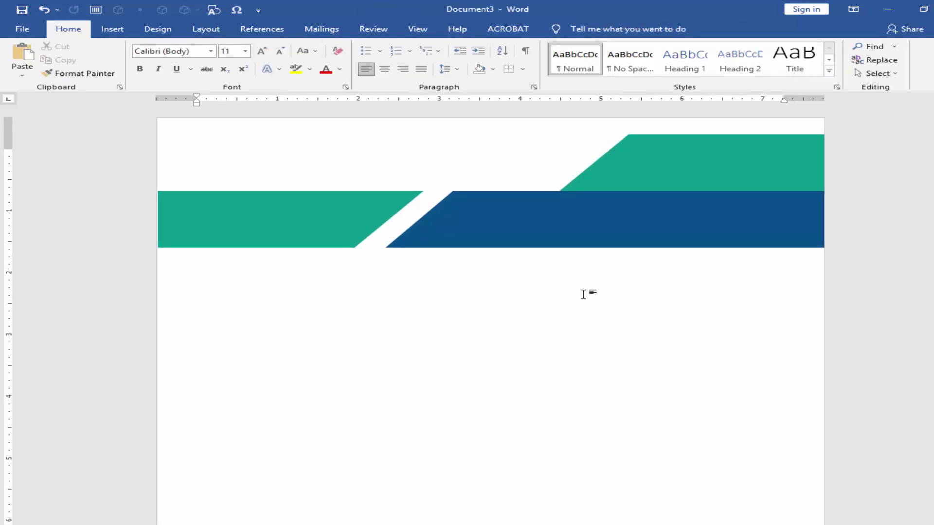
# - Reduce the height of the upper-right green shape and raise it slightly toward the page's top edge
pyautogui.click(691, 169)
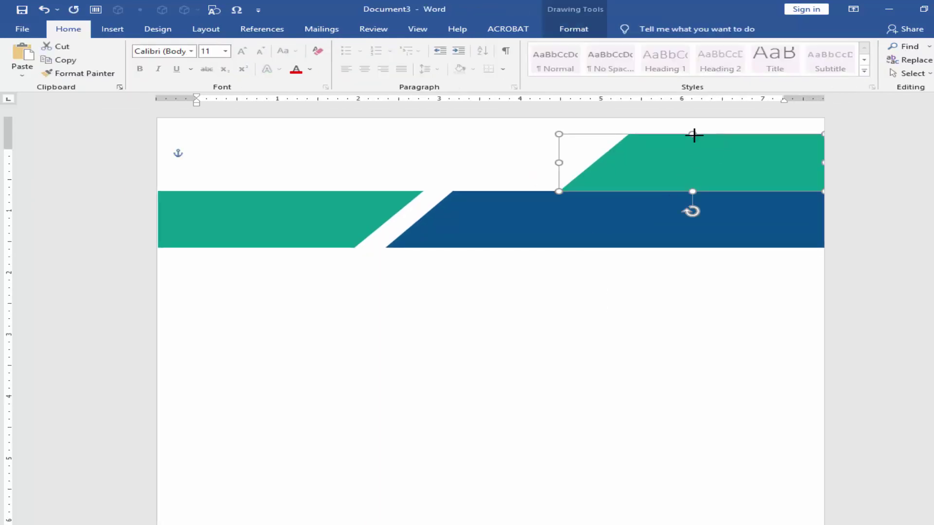
pyautogui.moveTo(694, 135); pyautogui.dragTo(692, 179)
pyautogui.click(691, 300)
pyautogui.click(696, 171)
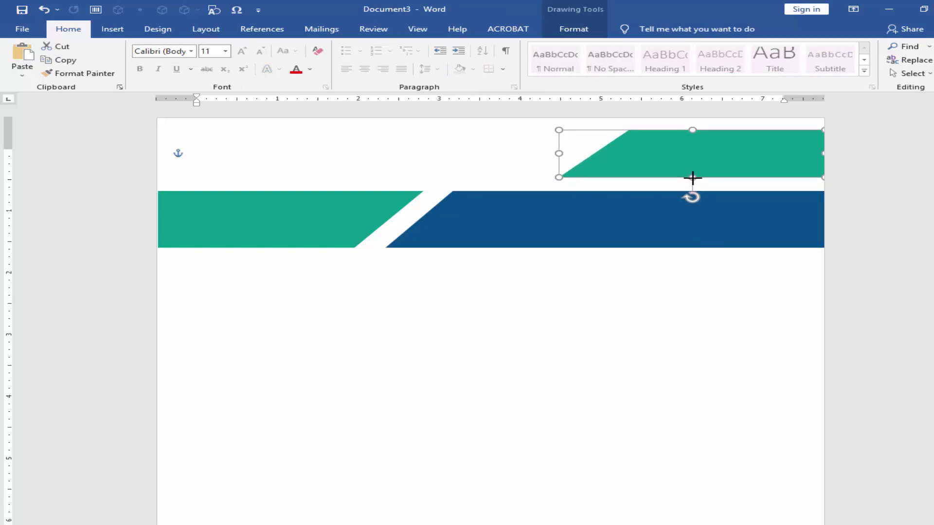
# - Select the left green and blue banners together and move them up until they touch the upper-right green shape
pyautogui.click(491, 234)
pyautogui.keyDown('shift'); pyautogui.click(342, 225); pyautogui.keyUp('shift')
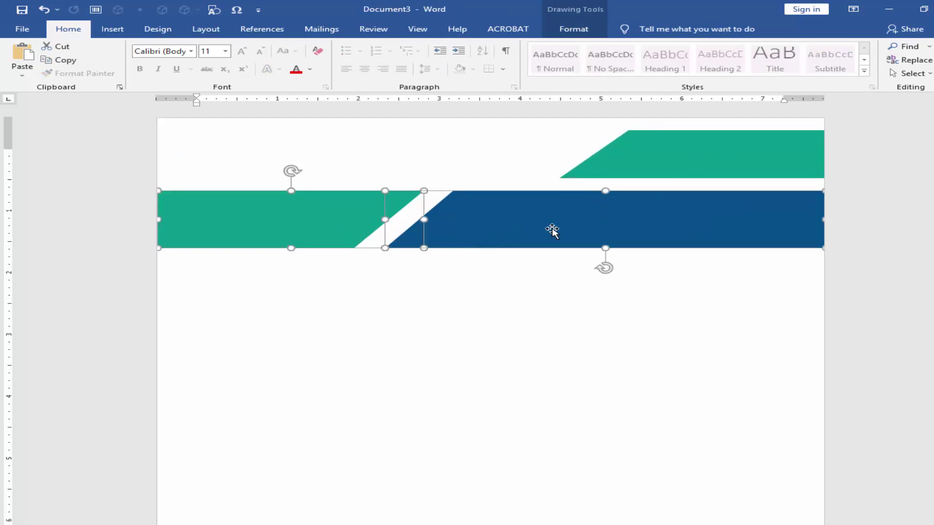
pyautogui.moveTo(552, 230); pyautogui.dragTo(563, 215)
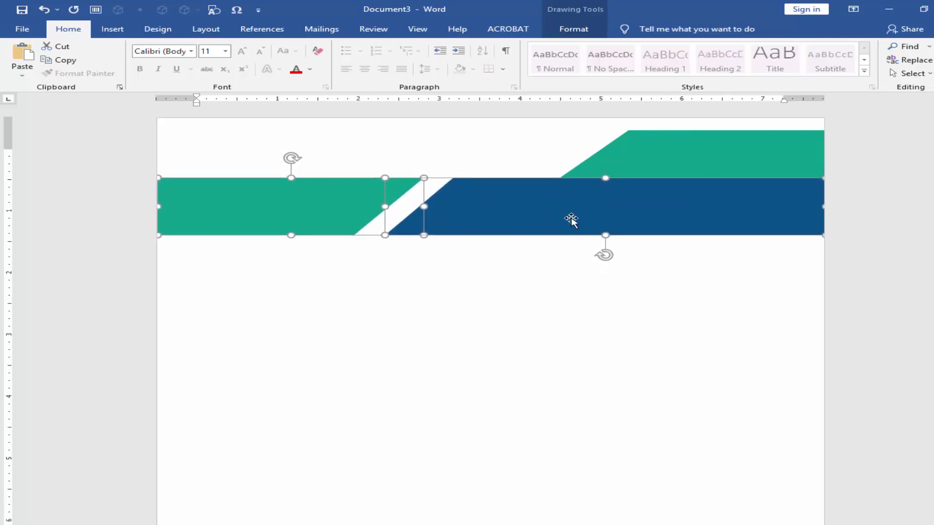
pyautogui.click(562, 299)
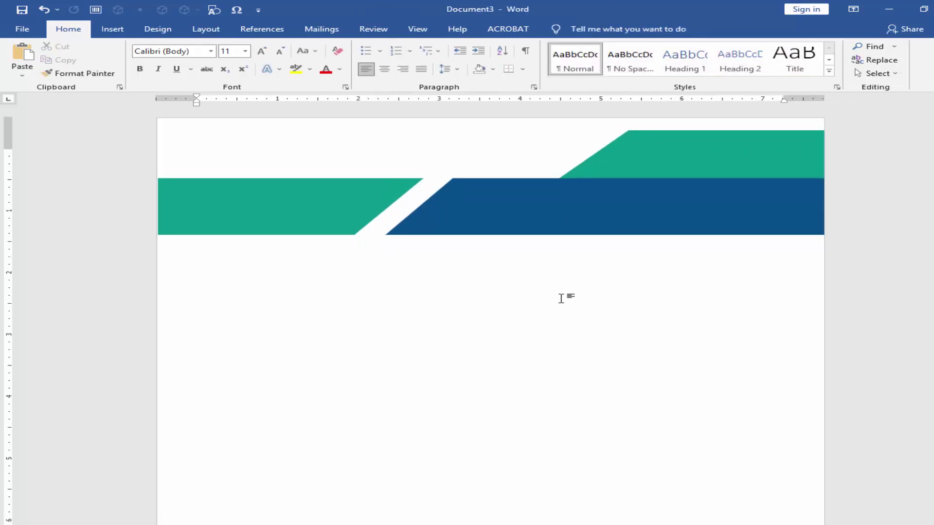
# - Draw a text box about 1.83 inches wide and 0.9 inch high in the empty area below the banners
pyautogui.scroll(1, 561, 298)
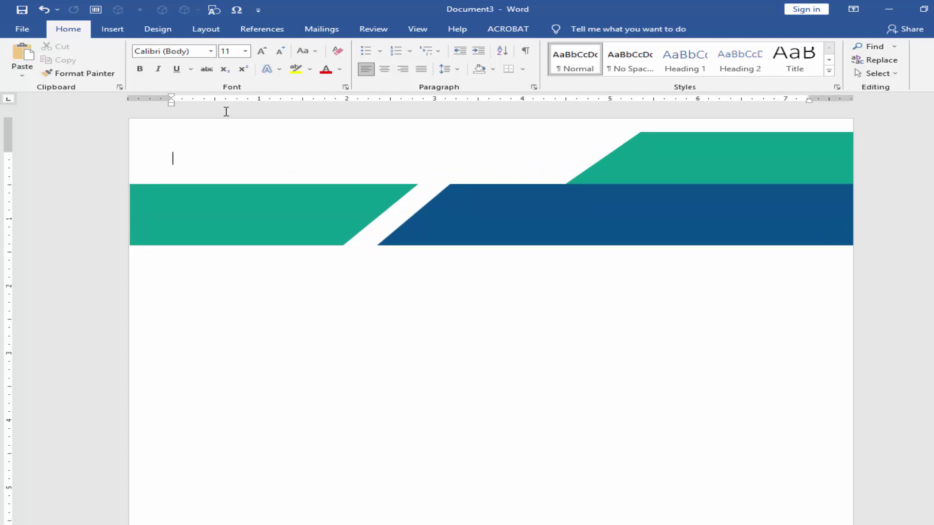
pyautogui.click(112, 29)
pyautogui.click(227, 47)
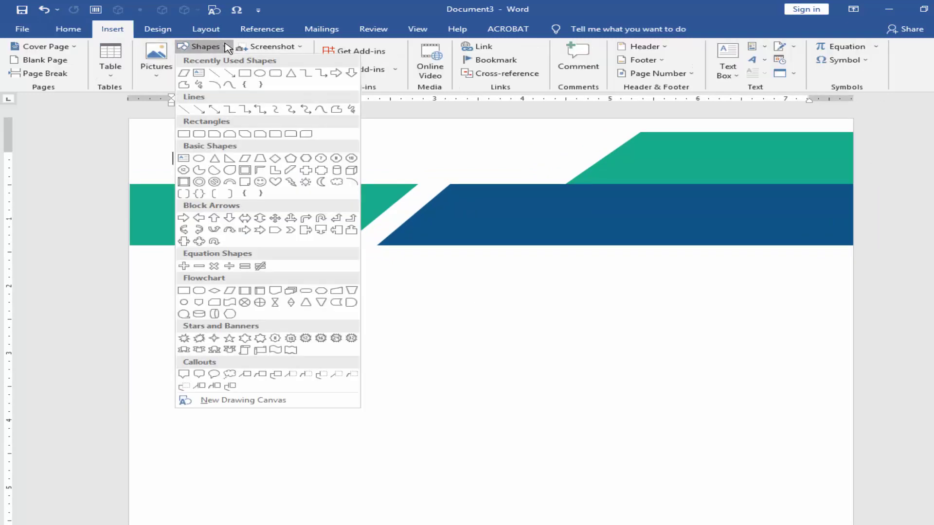
pyautogui.click(189, 168)
pyautogui.moveTo(286, 290); pyautogui.dragTo(446, 350)
# - Copy the lines "DESIGN HOME" and "COMPANY SLOGAN HERE" from the Invoice Text file in Notepad into the Word text box
pyautogui.hotkey('alt', 'Tab')
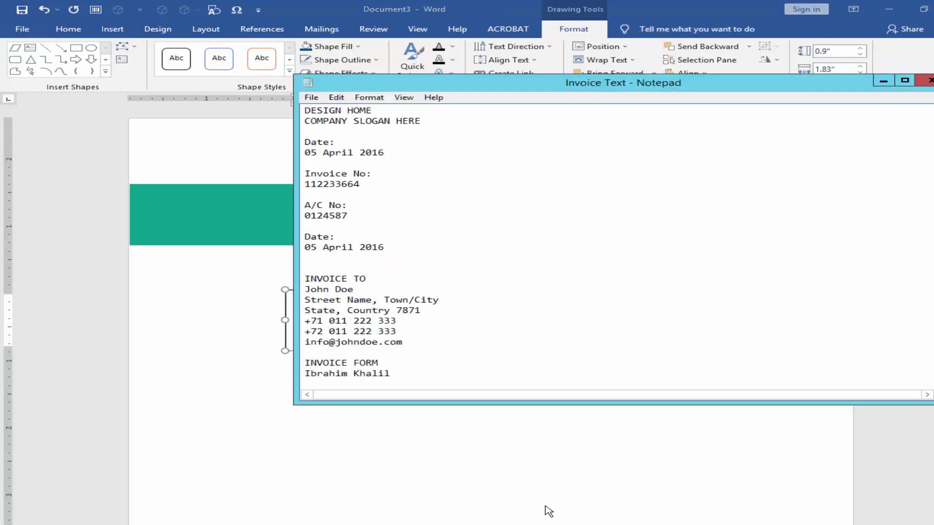
pyautogui.moveTo(436, 123); pyautogui.dragTo(299, 103)
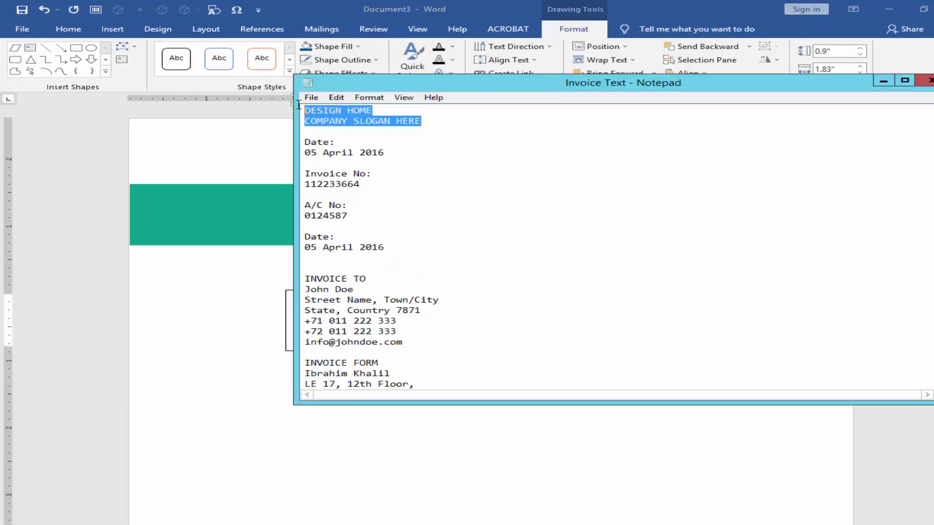
pyautogui.hotkey('ctrl', 'c')
pyautogui.hotkey('alt', 'Tab')
pyautogui.hotkey('ctrl', 'v')
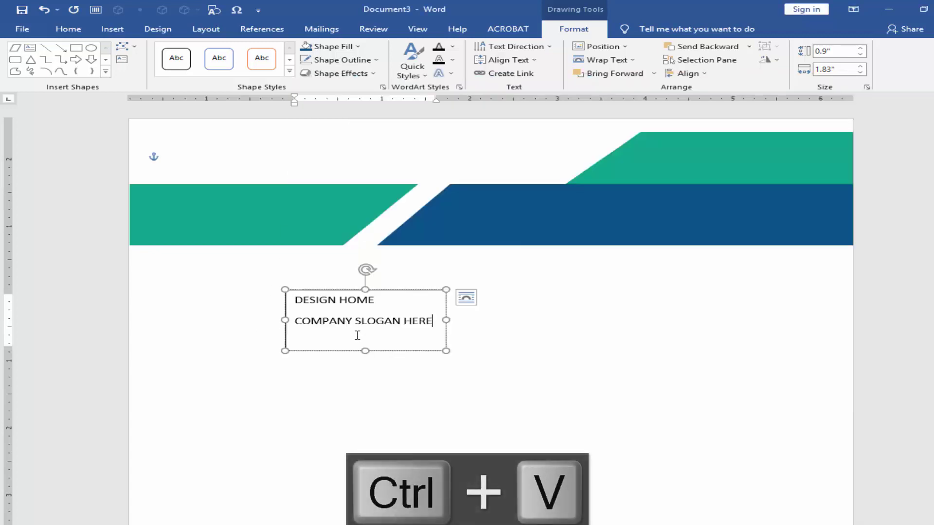
# - Set all text in the text box to 0 pt spacing after and single line spacing
pyautogui.hotkey('ctrl', 'a')
pyautogui.rightClick(346, 321)
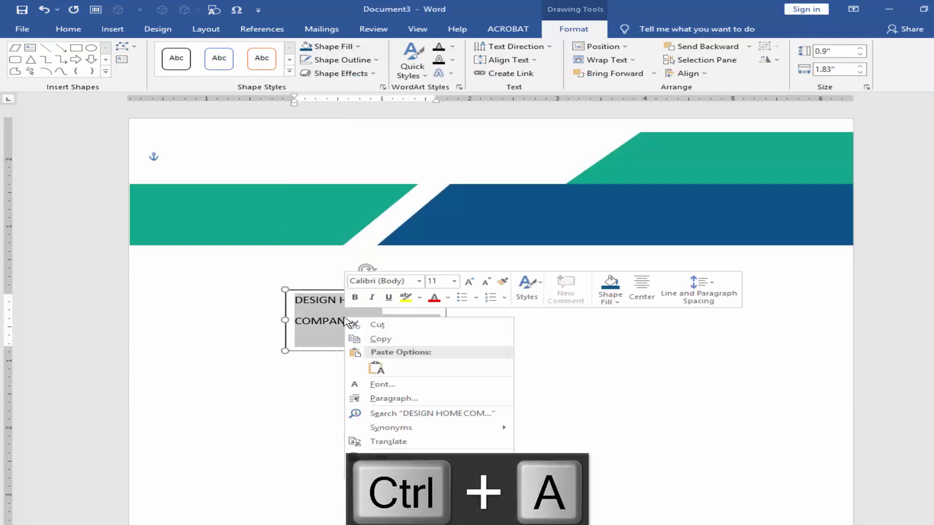
pyautogui.click(403, 399)
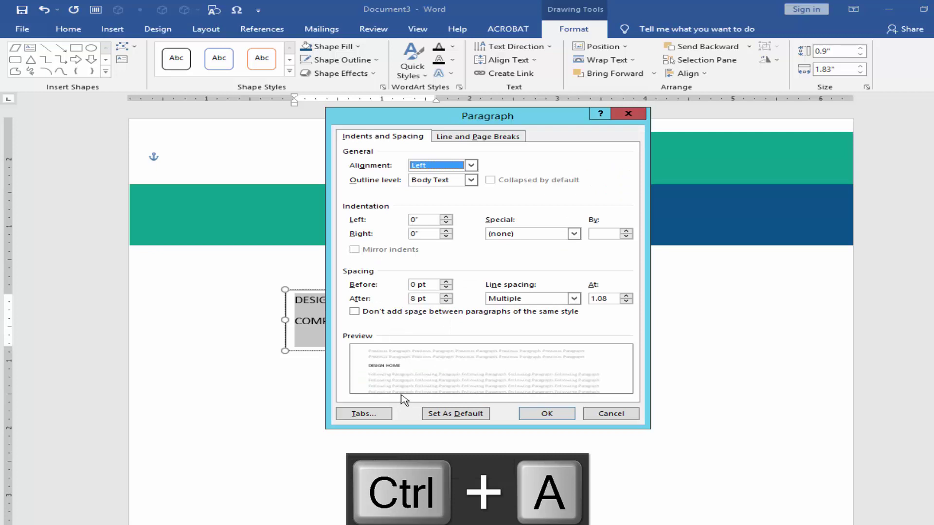
pyautogui.click(446, 302)
pyautogui.click(446, 302)
pyautogui.click(574, 298)
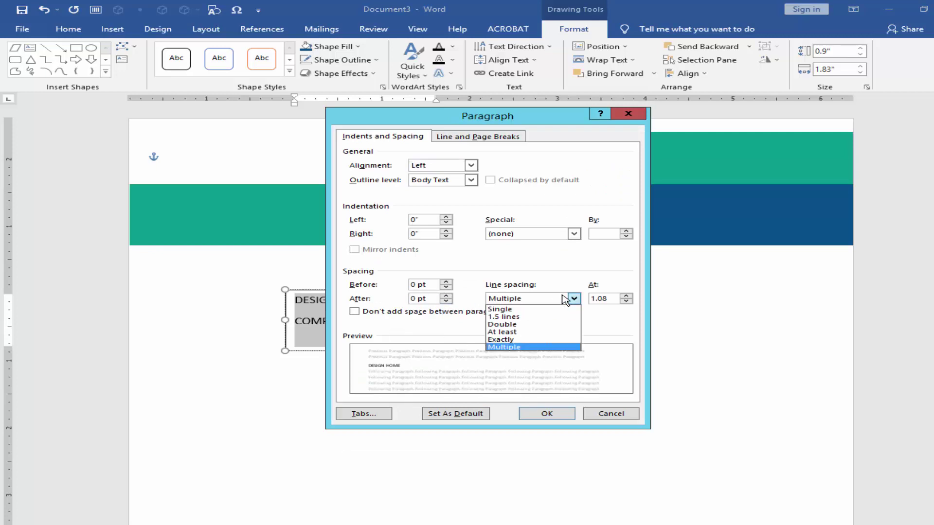
pyautogui.click(512, 312)
pyautogui.click(546, 414)
# - Resize the text box to about 2.34 inches wide and 0.57 inch high
pyautogui.moveTo(446, 319); pyautogui.dragTo(458, 320)
pyautogui.moveTo(370, 350); pyautogui.dragTo(371, 328)
pyautogui.moveTo(456, 309); pyautogui.dragTo(492, 309)
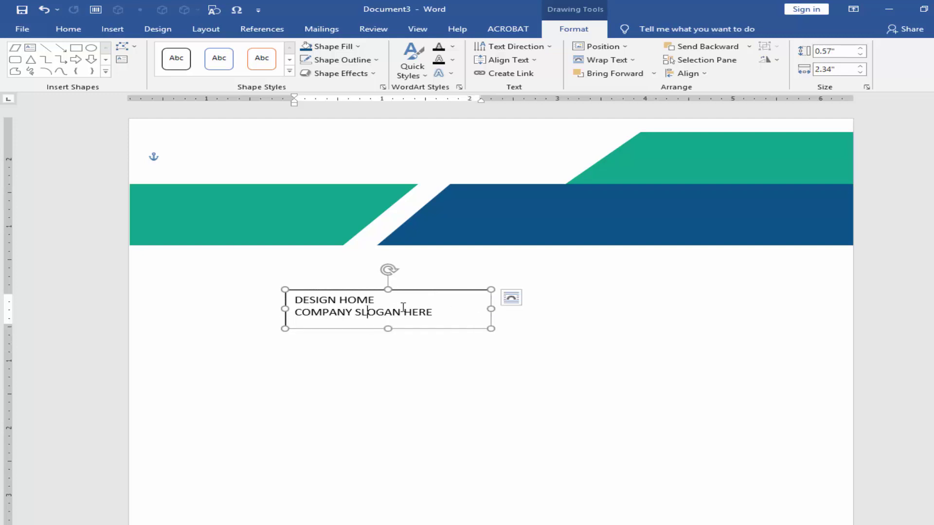
# - Enlarge the "DESIGN HOME" line by seven font-size increments and make it bold
pyautogui.moveTo(376, 300); pyautogui.dragTo(291, 301)
pyautogui.hotkey('ctrl', 'shift', '.')
pyautogui.hotkey('ctrl', 'shift', '.')
pyautogui.hotkey('ctrl', 'shift', '.')
pyautogui.hotkey('ctrl', 'shift', '.')
pyautogui.hotkey('ctrl', 'shift', '.')
pyautogui.hotkey('ctrl', 'shift', '.')
pyautogui.hotkey('ctrl', 'shift', '.')
pyautogui.hotkey('ctrl', 'b')
# - Place the text box over the upper-right green shape and reduce the "DESIGN HOME" heading by three font-size increments
pyautogui.moveTo(391, 330); pyautogui.dragTo(711, 184)
pyautogui.hotkey('ctrl', 'shift', ',')
pyautogui.hotkey('ctrl', 'shift', ',')
pyautogui.hotkey('ctrl', 'shift', ',')
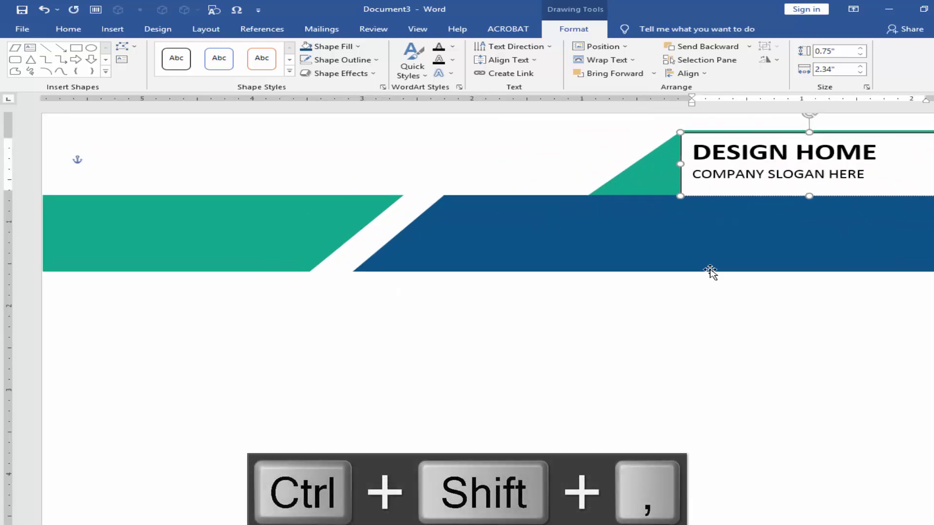
# - Resize the text box to about 1.94 by 0.65 inches and shift it right within the green shape
pyautogui.moveTo(845, 159); pyautogui.dragTo(807, 157)
pyautogui.moveTo(728, 184); pyautogui.dragTo(725, 177)
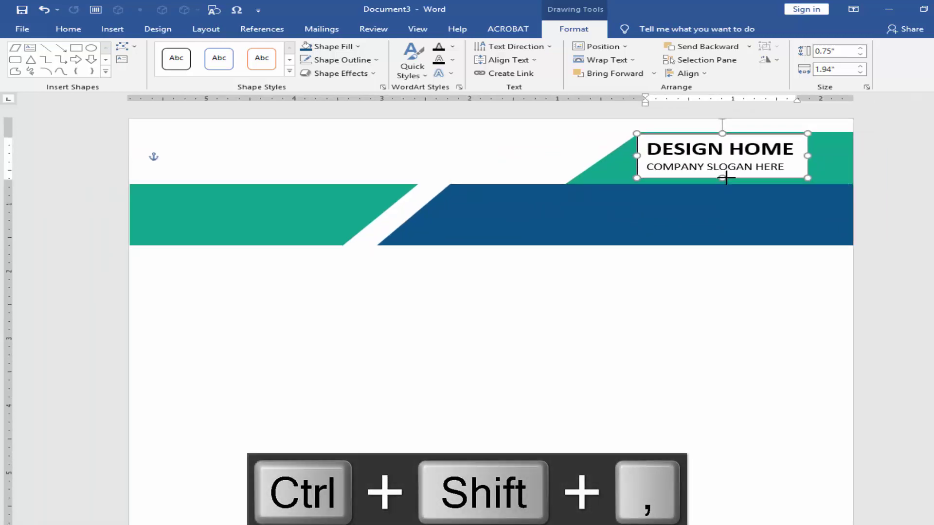
pyautogui.moveTo(772, 133); pyautogui.dragTo(795, 135)
pyautogui.hotkey('ctrl', 'Down')
pyautogui.hotkey('ctrl', 'Right')
pyautogui.hotkey('ctrl', 'Right')
pyautogui.hotkey('ctrl', 'Right')
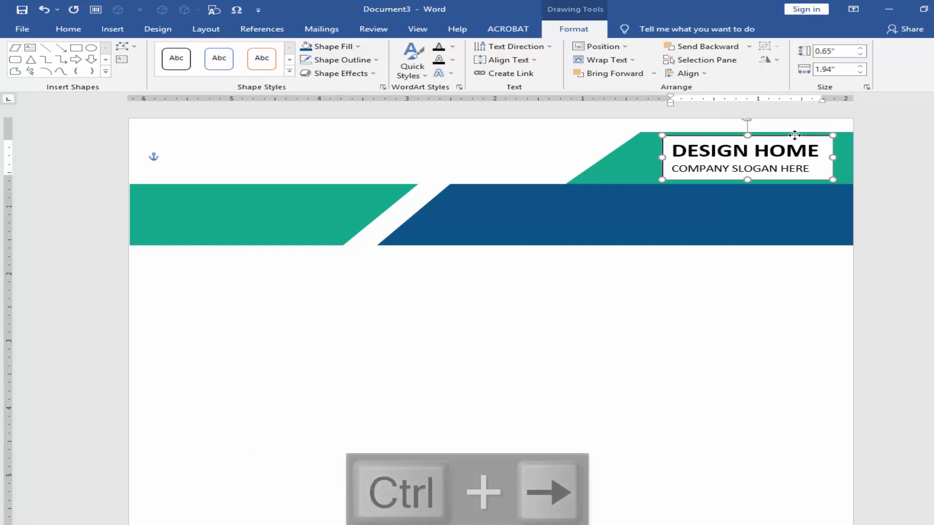
# - Remove the text box's fill and make all of its text white
pyautogui.click(357, 46)
pyautogui.click(331, 179)
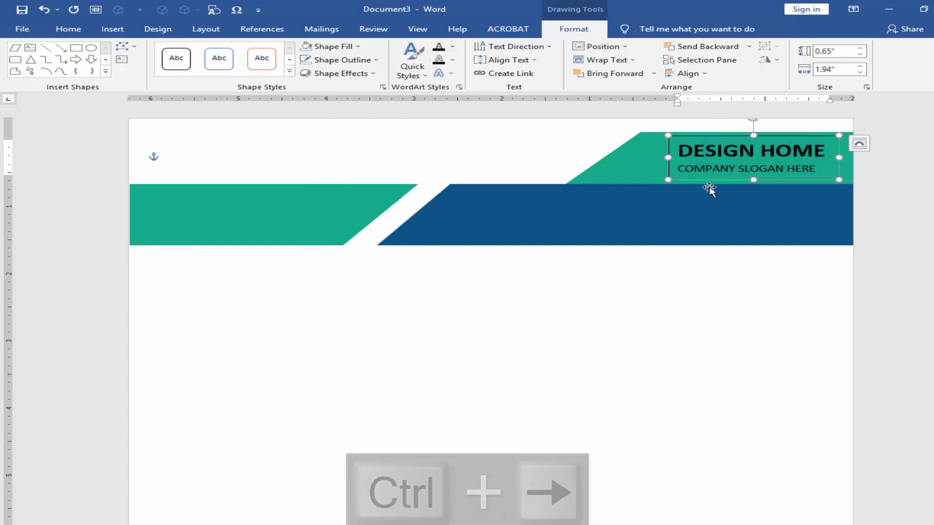
pyautogui.hotkey('ctrl', 'a')
pyautogui.click(85, 32)
pyautogui.click(339, 68)
pyautogui.click(330, 111)
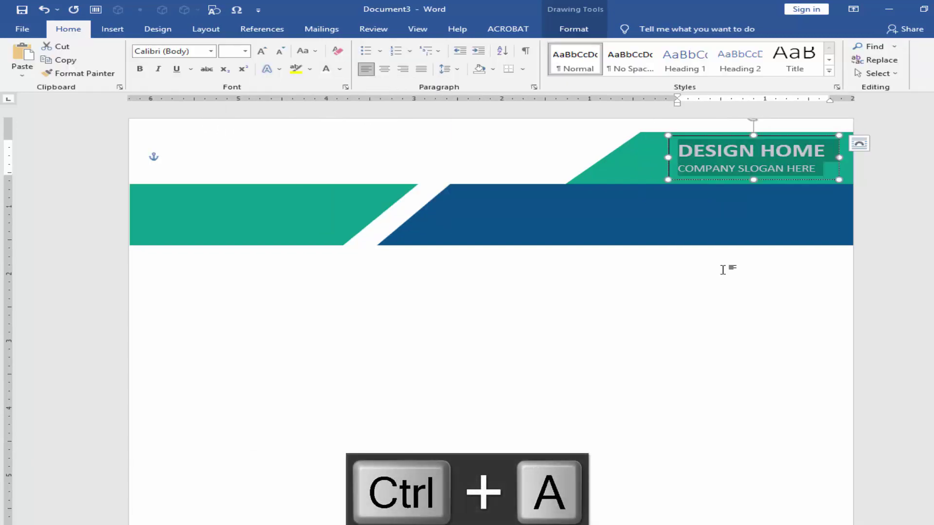
# - Remove the outline from the company title text box
pyautogui.click(569, 30)
pyautogui.click(663, 289)
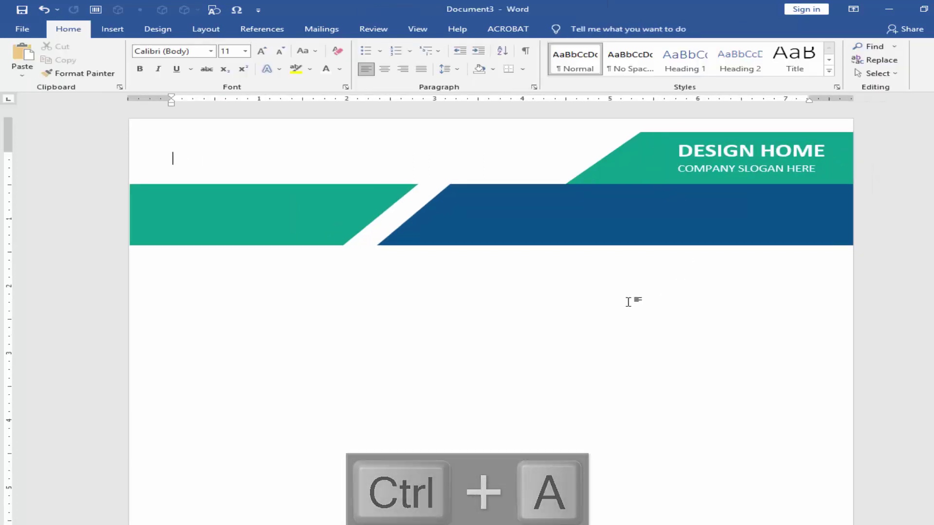
# - Insert the "telegram" picture from the Desktop into the document
pyautogui.click(112, 29)
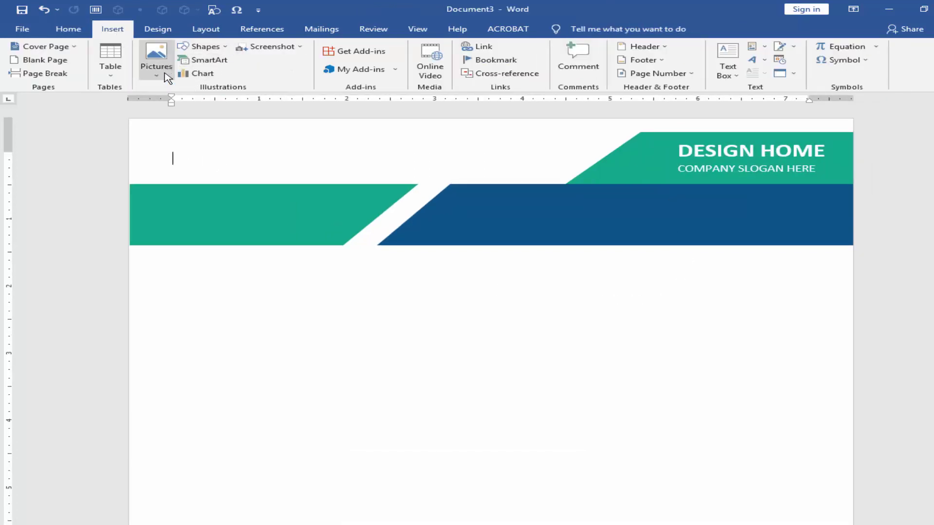
pyautogui.click(165, 74)
pyautogui.click(180, 104)
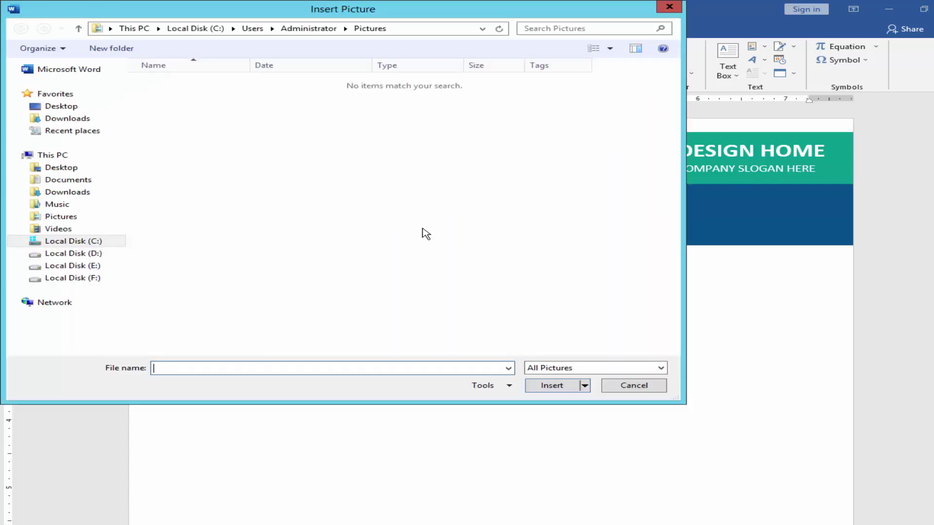
pyautogui.click(62, 105)
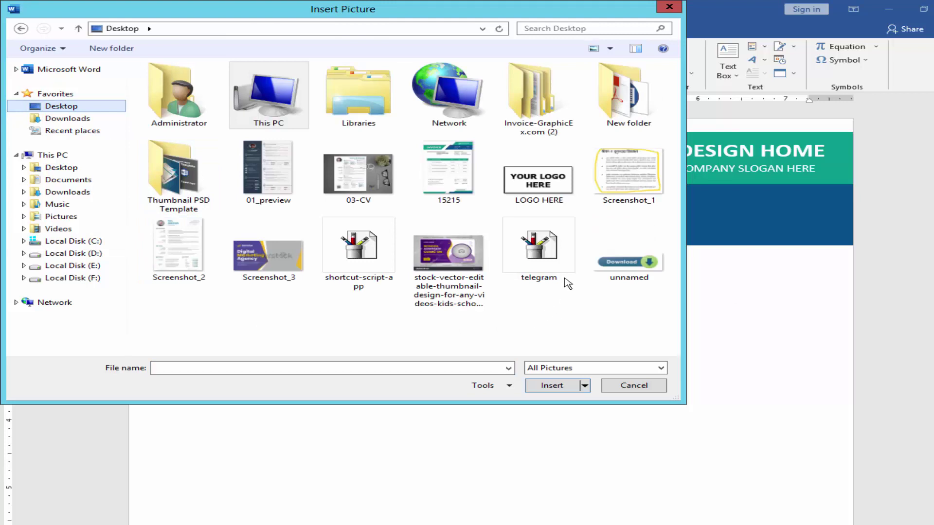
pyautogui.doubleClick(538, 248)
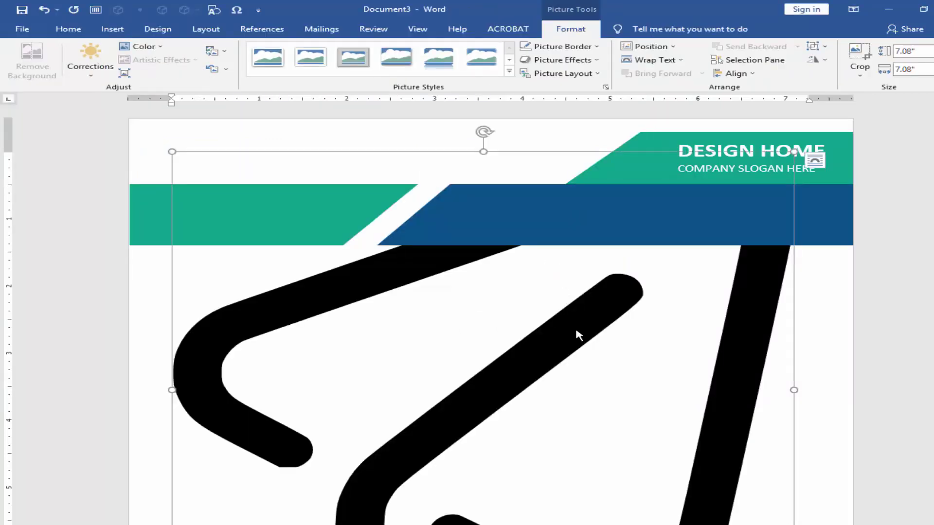
# - Set the telegram picture's wrapping to In Front of Text and shrink it to about 2.04 inches square
pyautogui.click(680, 66)
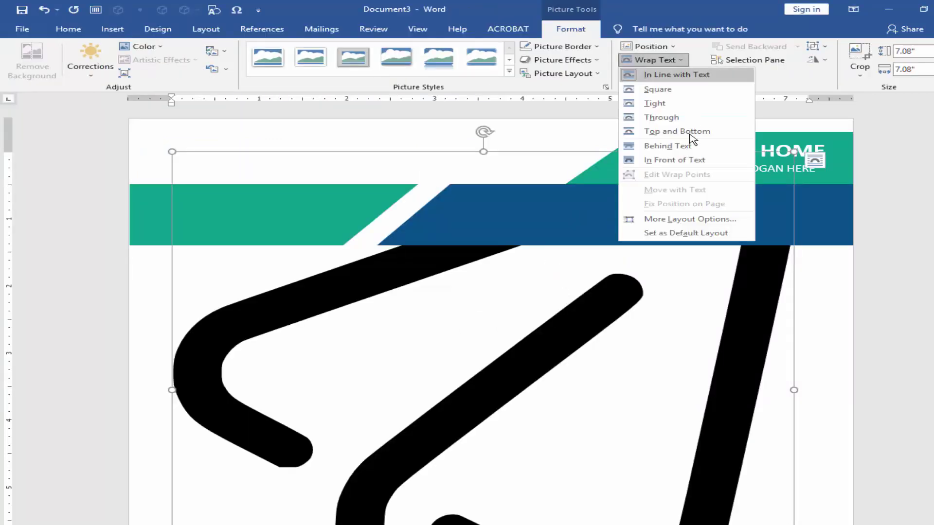
pyautogui.click(674, 159)
pyautogui.keyDown('ctrl'); pyautogui.scroll(-4, 548, 297); pyautogui.keyUp('ctrl')
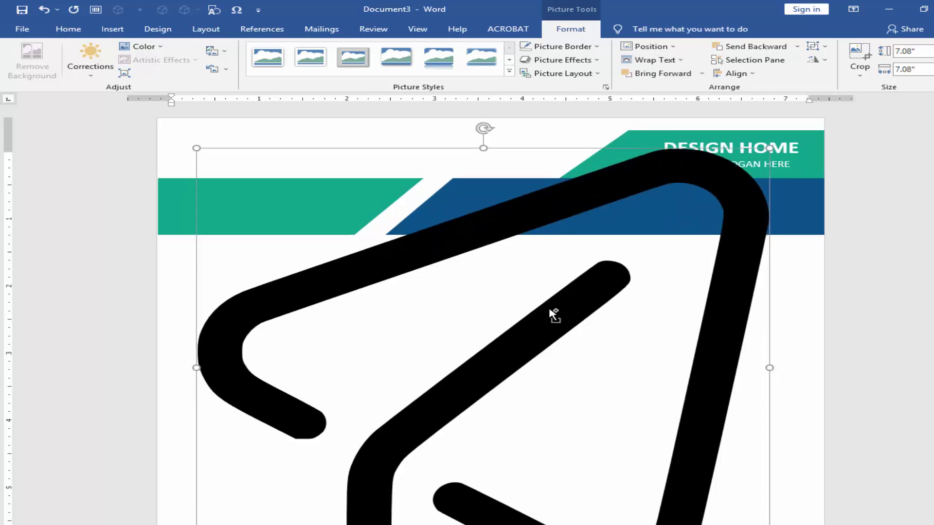
pyautogui.moveTo(659, 420); pyautogui.dragTo(453, 308)
# - Convert the telegram picture into editable drawing shapes, then cut, paste and place them below the left banner
pyautogui.scroll(3, 450, 310)
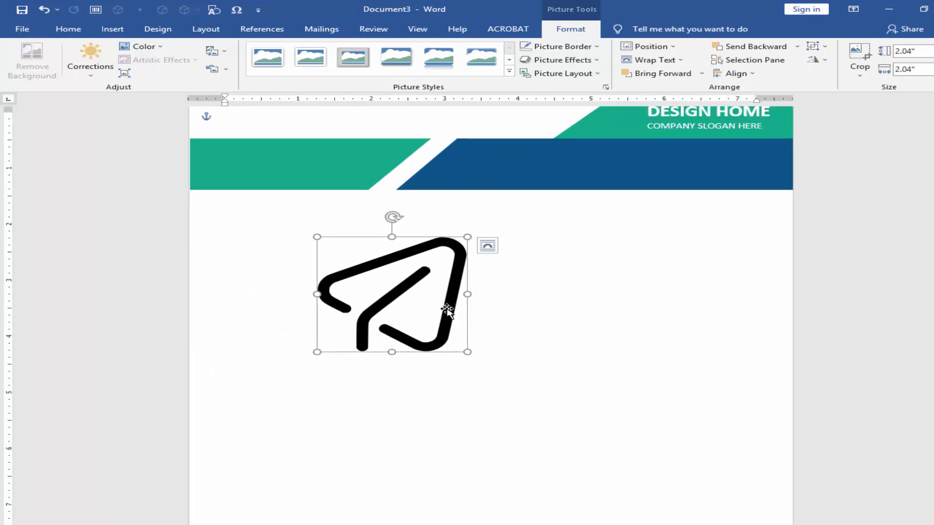
pyautogui.rightClick(447, 310)
pyautogui.click(488, 395)
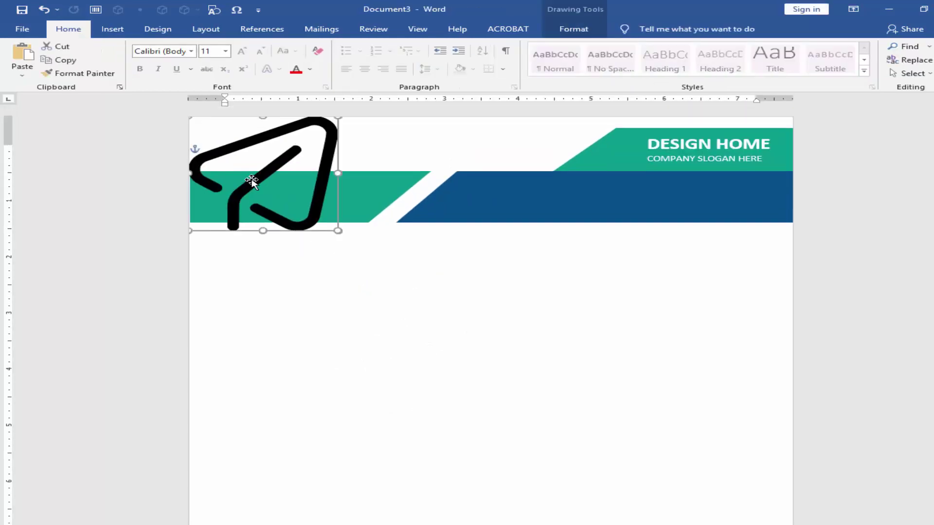
pyautogui.hotkey('ctrl', 'x')
pyautogui.hotkey('ctrl', 'v')
pyautogui.moveTo(322, 192); pyautogui.dragTo(442, 327)
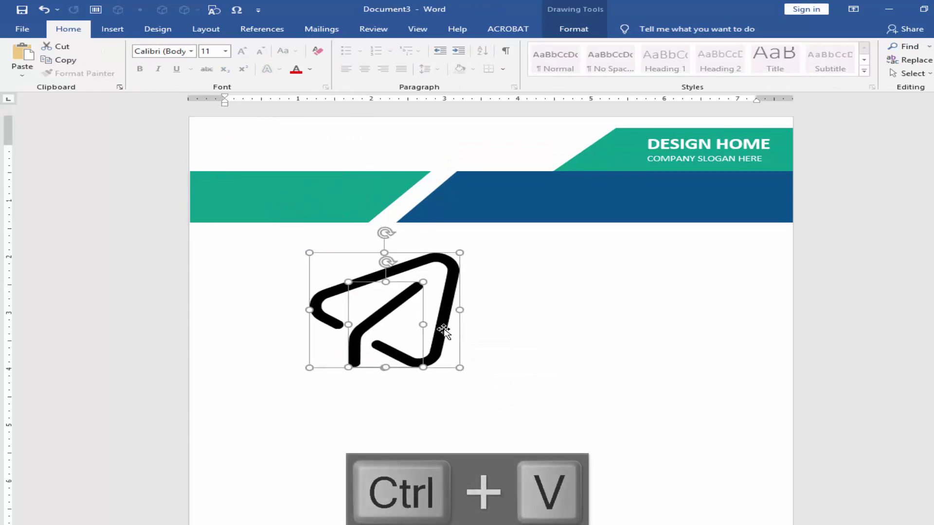
# - Group the paper-plane shapes and scale the icon down to about half an inch wide
pyautogui.rightClick(443, 328)
pyautogui.press('Escape')
pyautogui.moveTo(461, 369); pyautogui.dragTo(371, 292)
pyautogui.scroll(2, 316, 382)
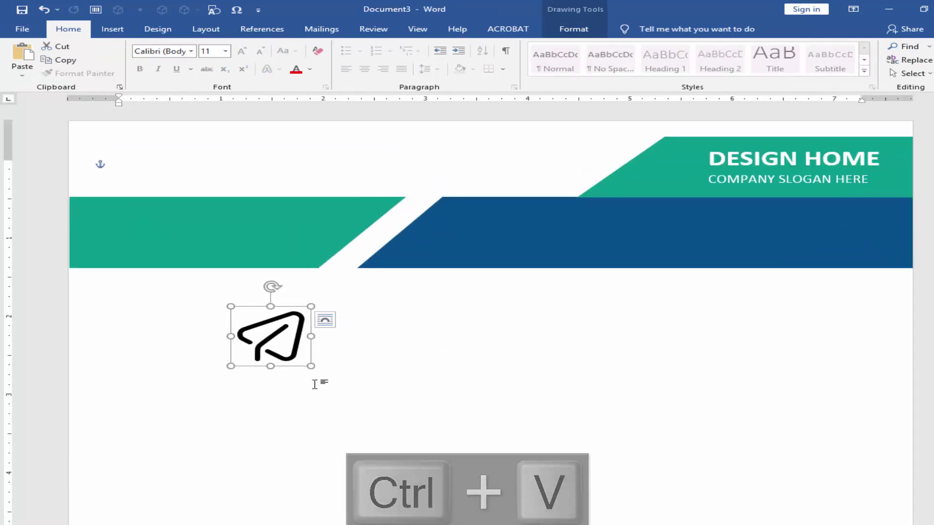
pyautogui.hotkey('ctrl', 'z')
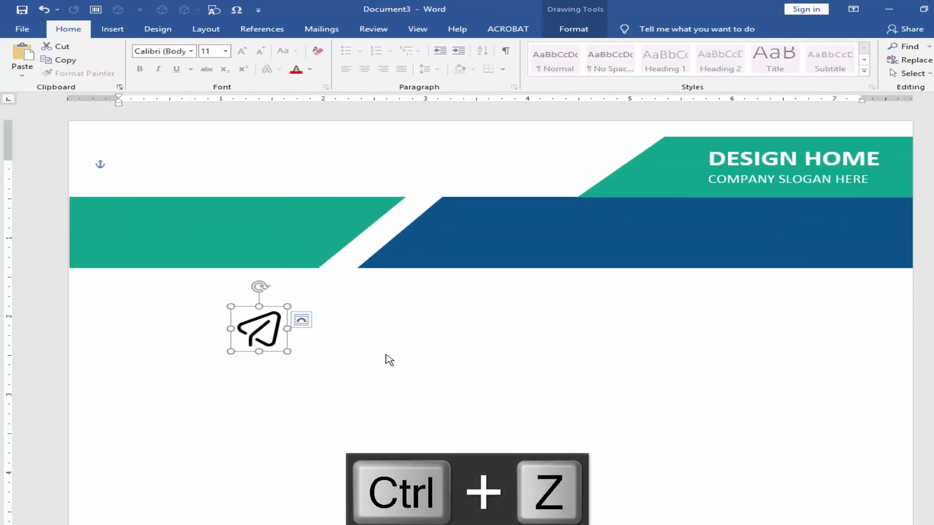
# - Place the paper-plane icon in white beside the company title on the green banner, and nudge the icon and title slightly
pyautogui.hotkey('ctrl', 'z')
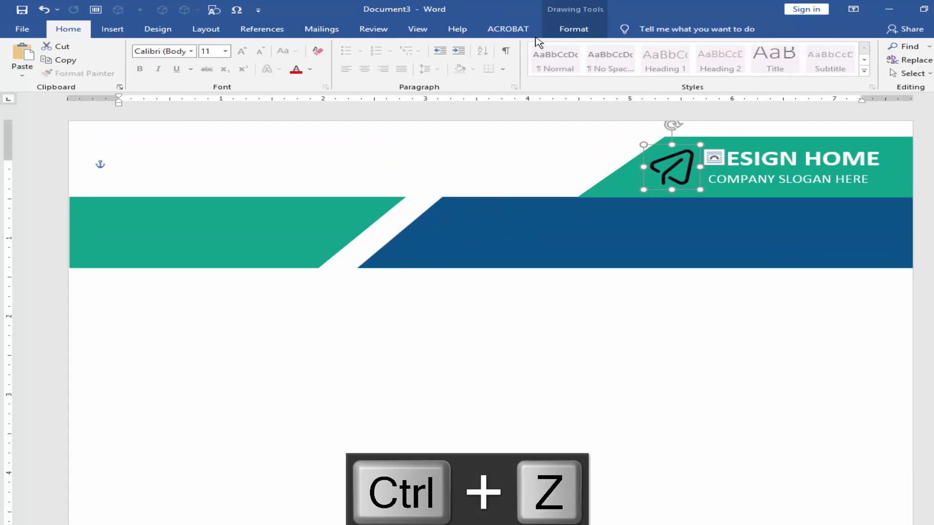
pyautogui.hotkey('ctrl', 'z')
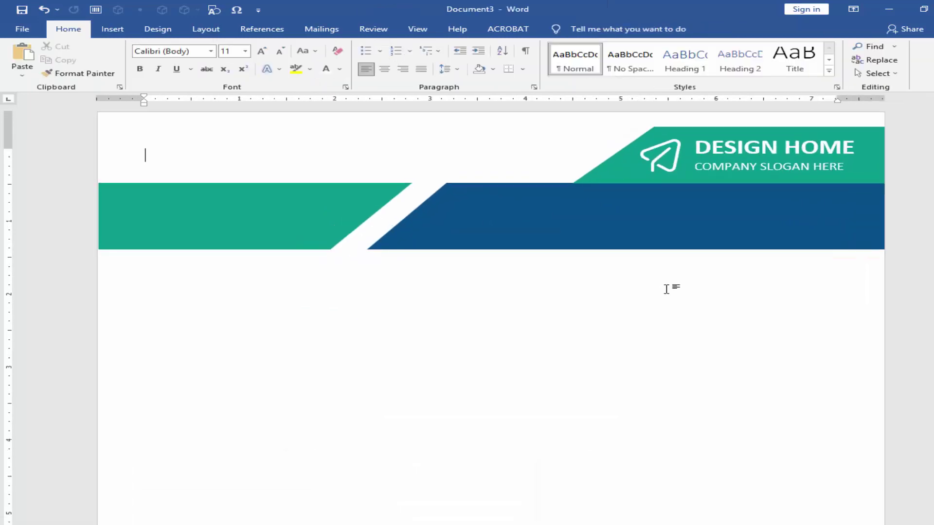
pyautogui.click(667, 156)
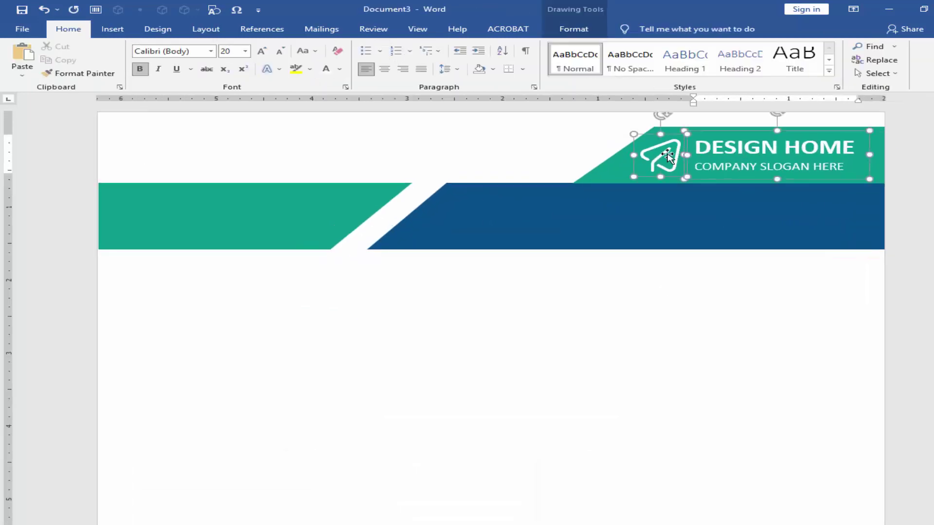
pyautogui.hotkey('ctrl', 'Left')
# - Duplicate the company text box into the blank area below the banners and replace its text with "Invoice" copied from the Notepad file
pyautogui.scroll(-3, 547, 284)
pyautogui.click(660, 144)
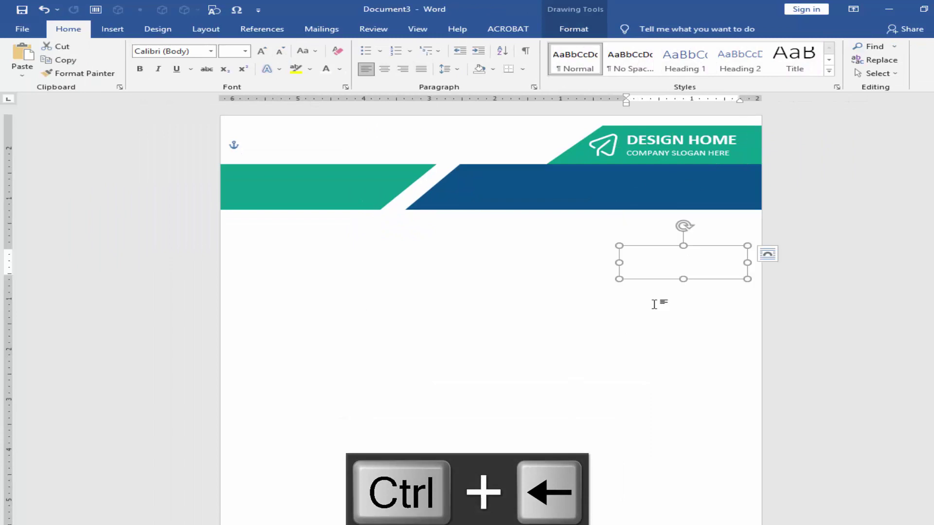
pyautogui.moveTo(627, 247); pyautogui.dragTo(361, 248)
pyautogui.hotkey('ctrl', 'c')
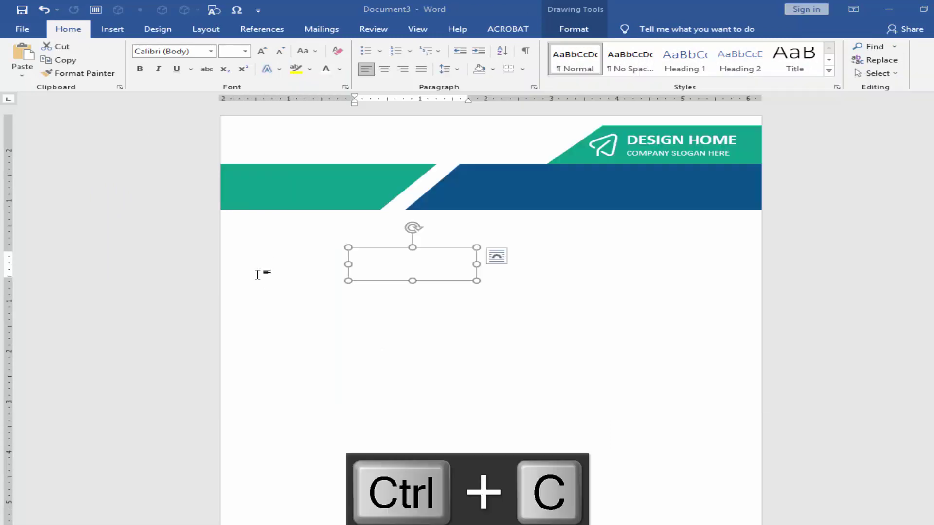
pyautogui.click(390, 269)
pyautogui.hotkey('ctrl', 'a')
pyautogui.hotkey('ctrl', 'v')
pyautogui.hotkey('ctrl', 'a')
# - Format the Invoice text in Black, Text 1, all capitals and 48 pt, widening its box to fit
pyautogui.click(340, 69)
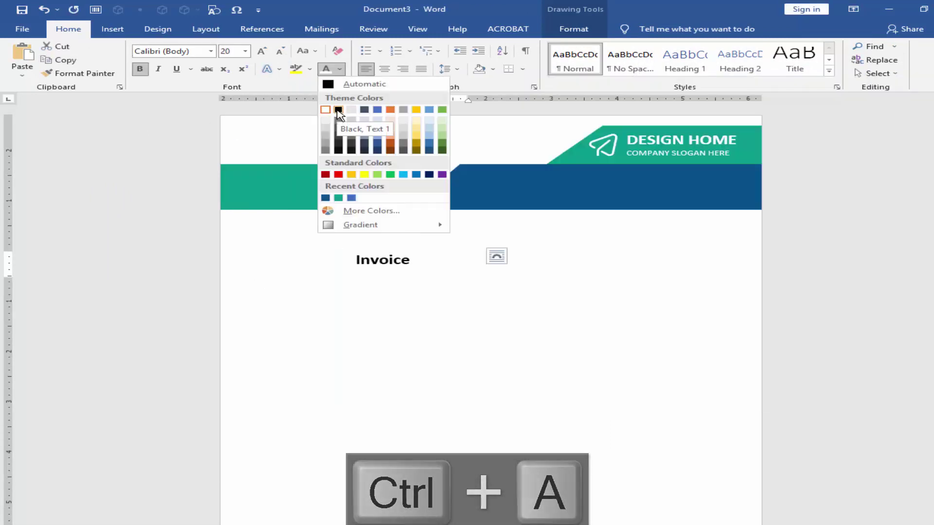
pyautogui.click(338, 110)
pyautogui.hotkey('ctrl', 'shift', 'a')
pyautogui.hotkey('ctrl', 'shift', '.')
pyautogui.hotkey('ctrl', 'shift', '.')
pyautogui.hotkey('ctrl', 'shift', '.')
pyautogui.hotkey('ctrl', 'shift', '.')
pyautogui.hotkey('ctrl', 'shift', '.')
pyautogui.hotkey('ctrl', 'shift', '.')
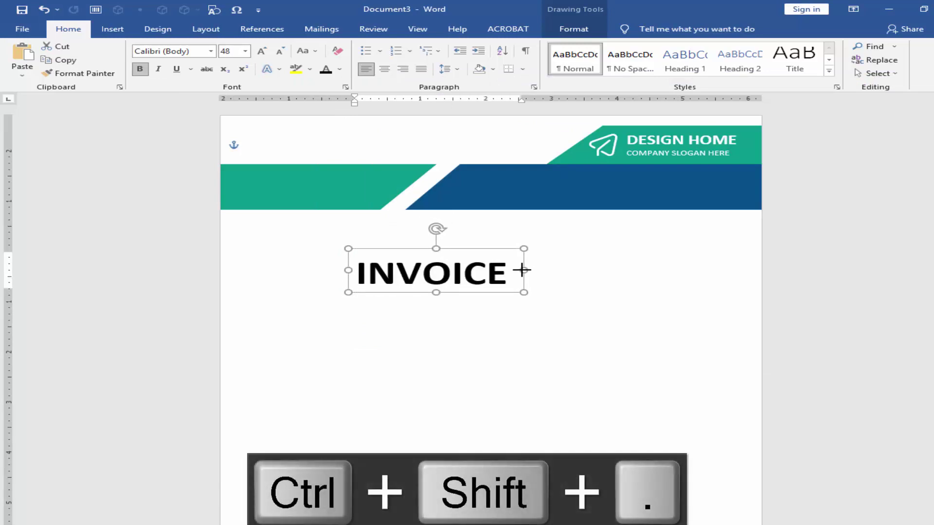
# - Place the INVOICE heading on the left green banner, formatted at 40 pt in white
pyautogui.moveTo(521, 270); pyautogui.dragTo(424, 185)
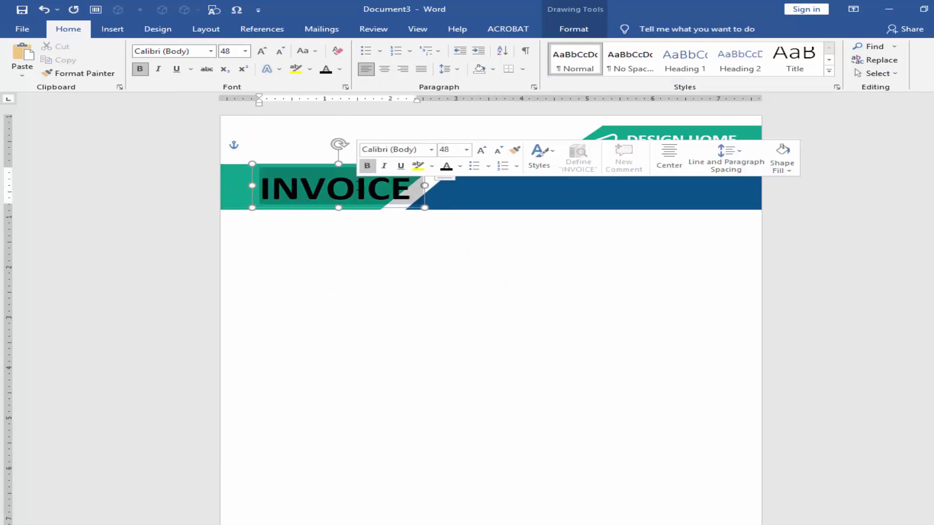
pyautogui.hotkey('ctrl', 'shift', ',')
pyautogui.hotkey('ctrl', 'shift', ',')
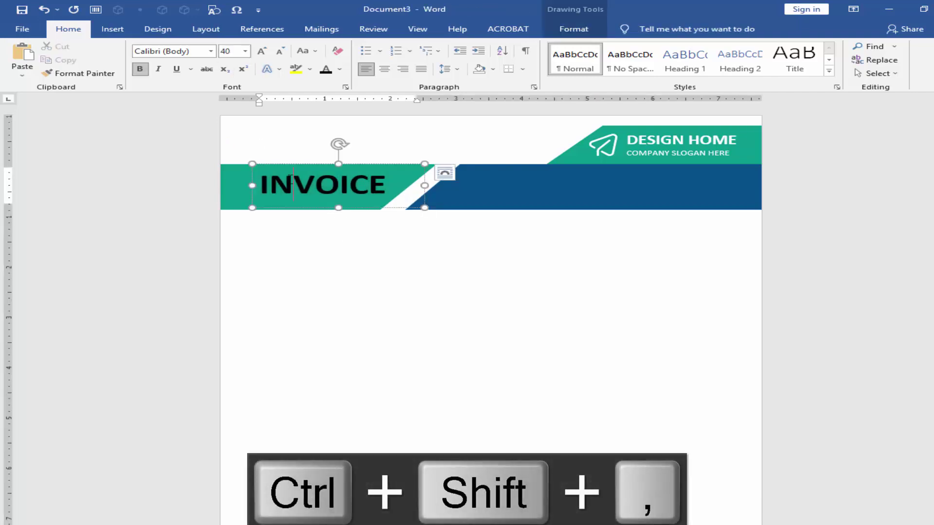
pyautogui.moveTo(340, 208); pyautogui.dragTo(326, 204)
pyautogui.hotkey('ctrl', 'Right')
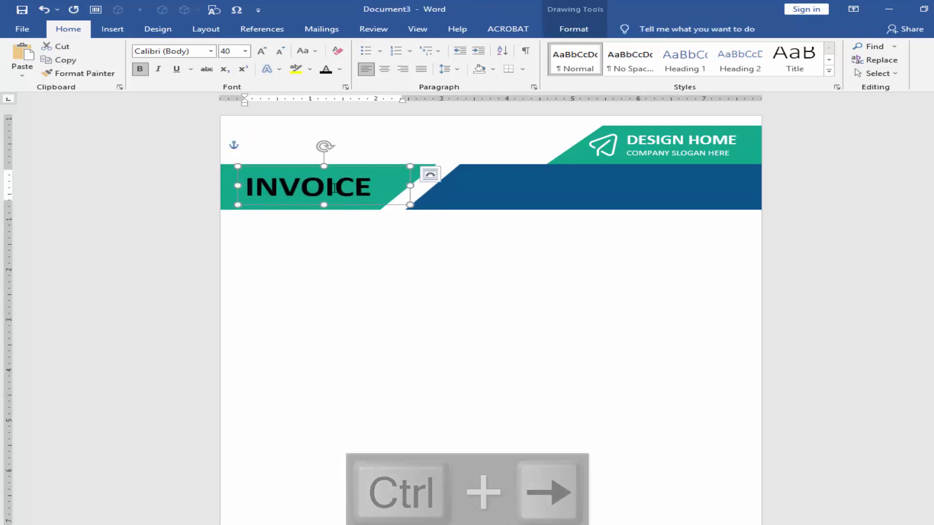
pyautogui.hotkey('ctrl', 'a')
pyautogui.click(390, 262)
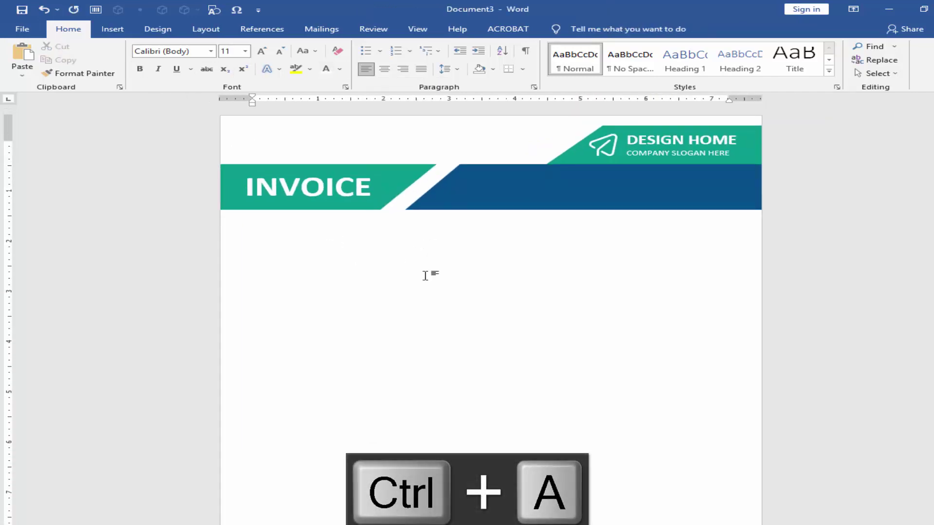
# - Duplicate the INVOICE text box below the banners and replace its text with the invoice number and date lines from Notepad
pyautogui.click(311, 187)
pyautogui.moveTo(311, 187); pyautogui.dragTo(451, 284)
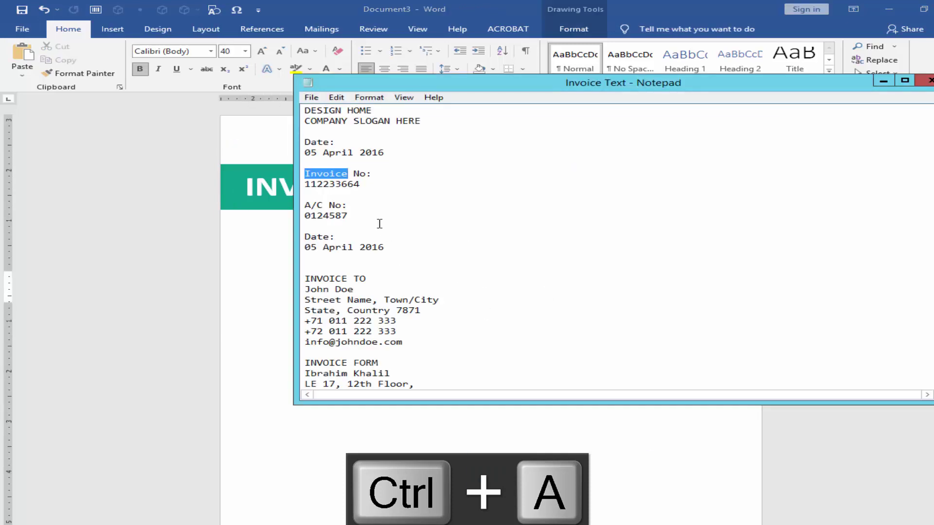
pyautogui.hotkey('ctrl', 'c')
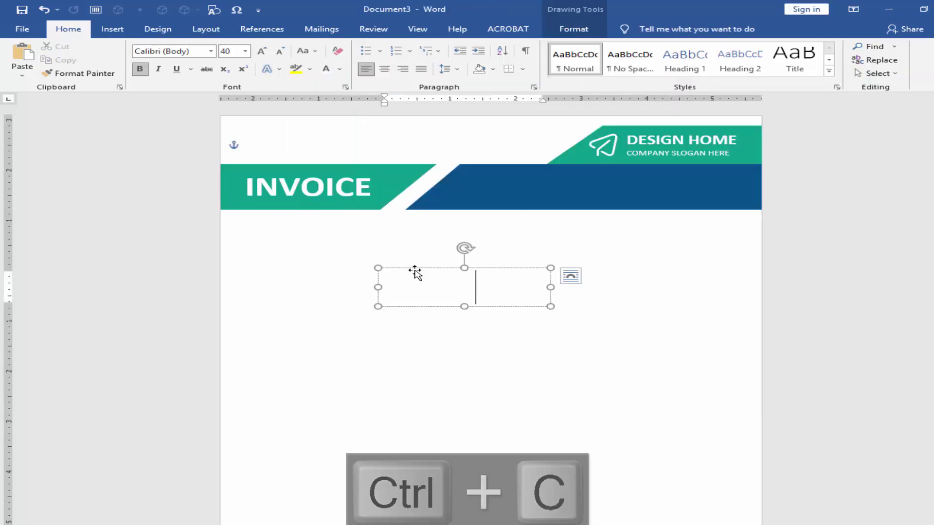
pyautogui.hotkey('ctrl', 'v')
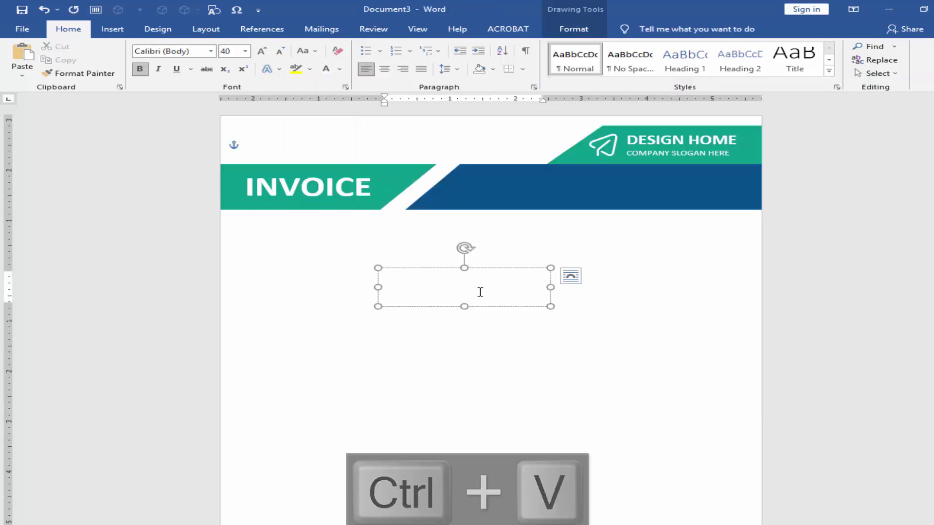
pyautogui.hotkey('ctrl', 'a')
pyautogui.hotkey('ctrl', 'v')
pyautogui.hotkey('ctrl', 'a')
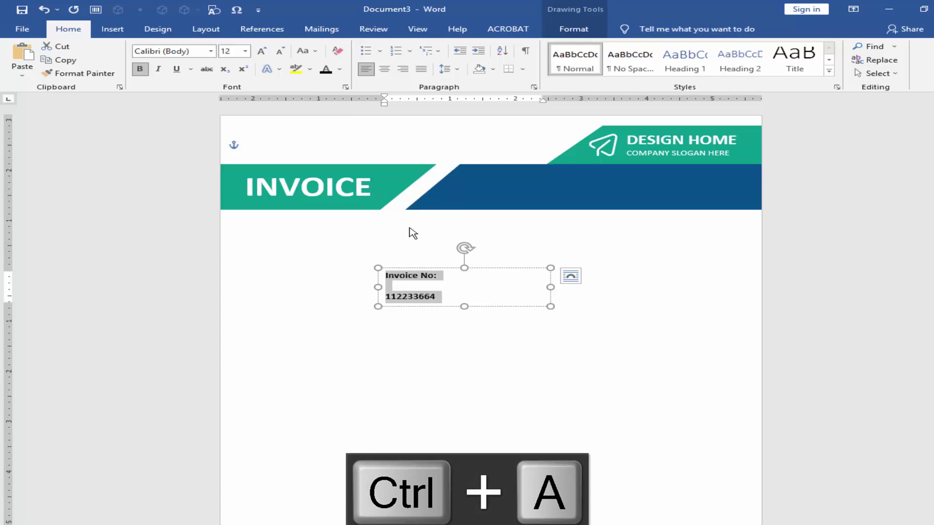
pyautogui.press('Delete')
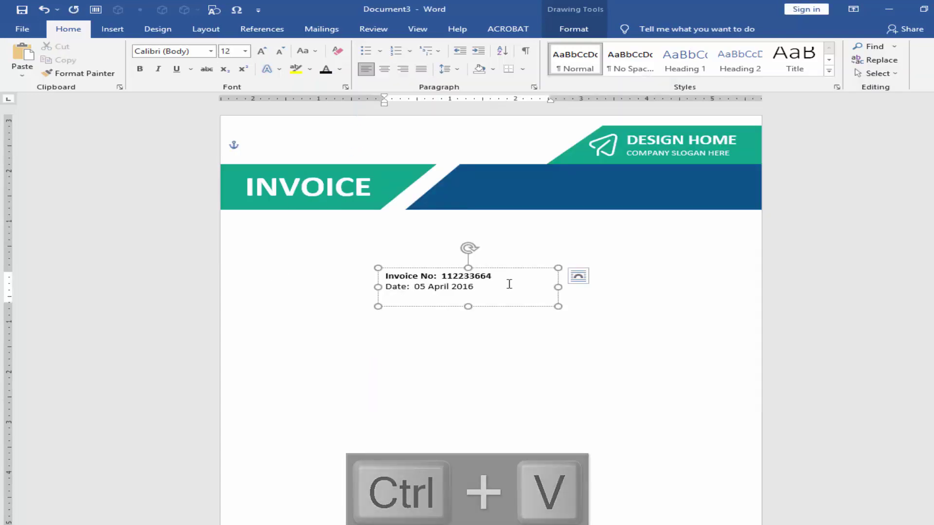
# - Make both invoice detail lines bold at 14 pt, fit the text box around them, and align their colons with tabs
pyautogui.moveTo(509, 285); pyautogui.dragTo(382, 288)
pyautogui.hotkey('ctrl', 'b')
pyautogui.moveTo(471, 293); pyautogui.dragTo(381, 277)
pyautogui.hotkey('ctrl', 'shift', '.')
pyautogui.moveTo(468, 306); pyautogui.dragTo(468, 300)
pyautogui.moveTo(558, 284)
pyautogui.mouseDown()
pyautogui.moveTo(535, 285)
pyautogui.moveTo(551, 285)
pyautogui.mouseUp()
pyautogui.click(442, 277)
pyautogui.hotkey('ctrl', 'Tab')
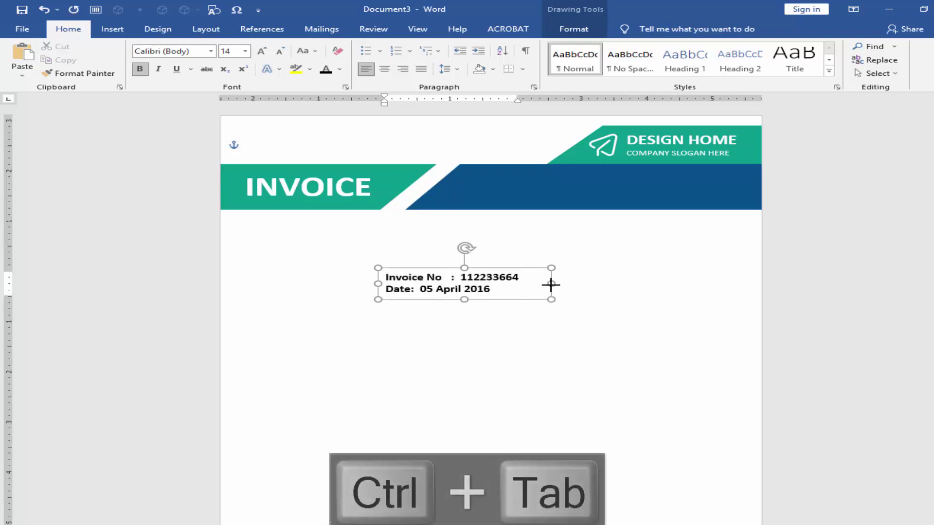
# - Move the invoice number and date box onto the blue banner, widen it, and colour its text white
pyautogui.moveTo(487, 269); pyautogui.dragTo(609, 173)
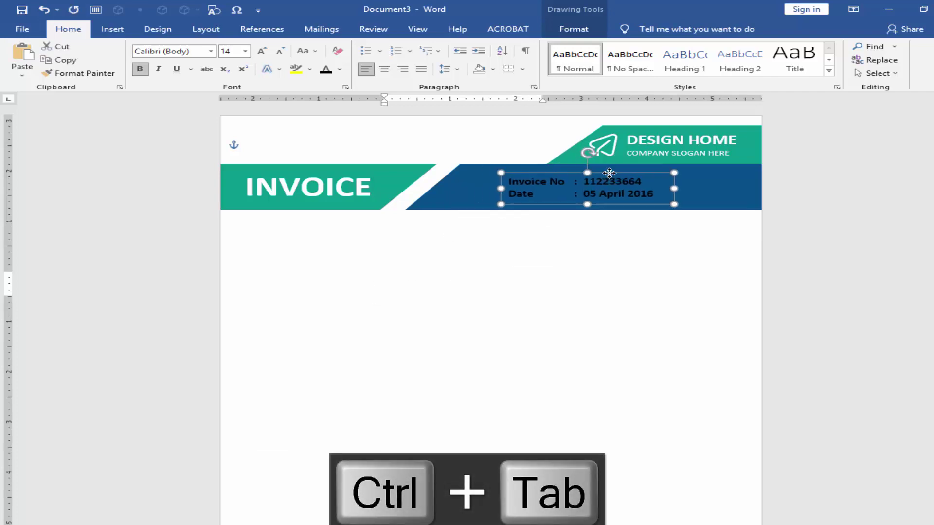
pyautogui.moveTo(668, 188); pyautogui.dragTo(698, 188)
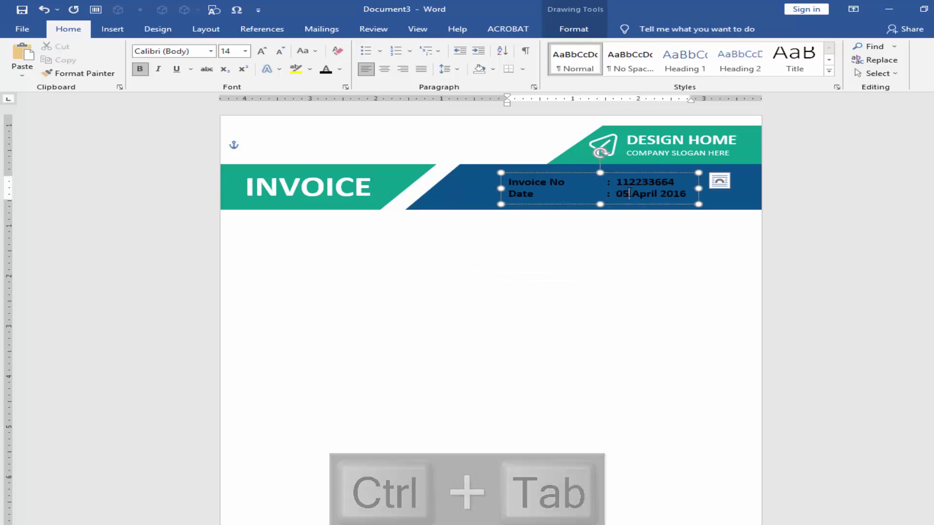
pyautogui.hotkey('ctrl', 'a')
pyautogui.click(339, 69)
pyautogui.click(325, 108)
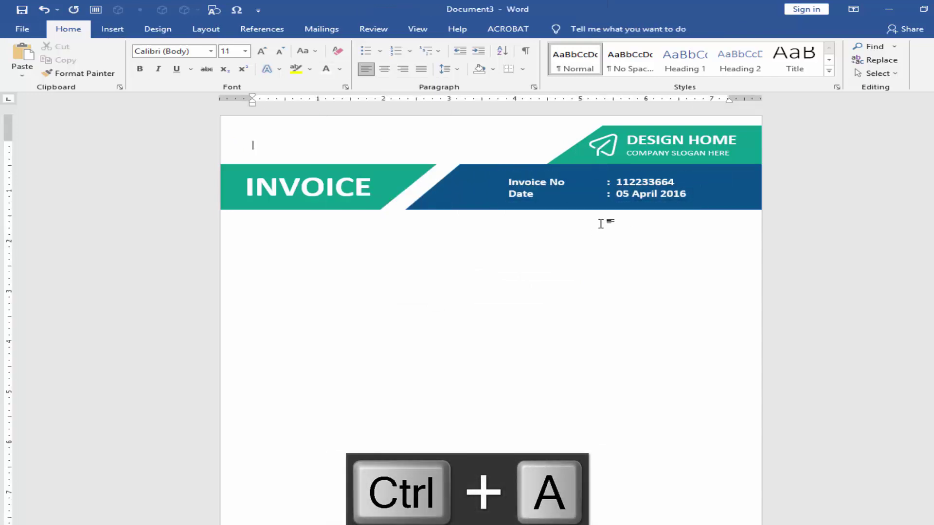
# - Shift the invoice number and date box toward the right end of the blue banner and fine-tune its position
pyautogui.moveTo(613, 173); pyautogui.dragTo(628, 173)
pyautogui.hotkey('ctrl', 'Right')
pyautogui.hotkey('ctrl', 'Left')
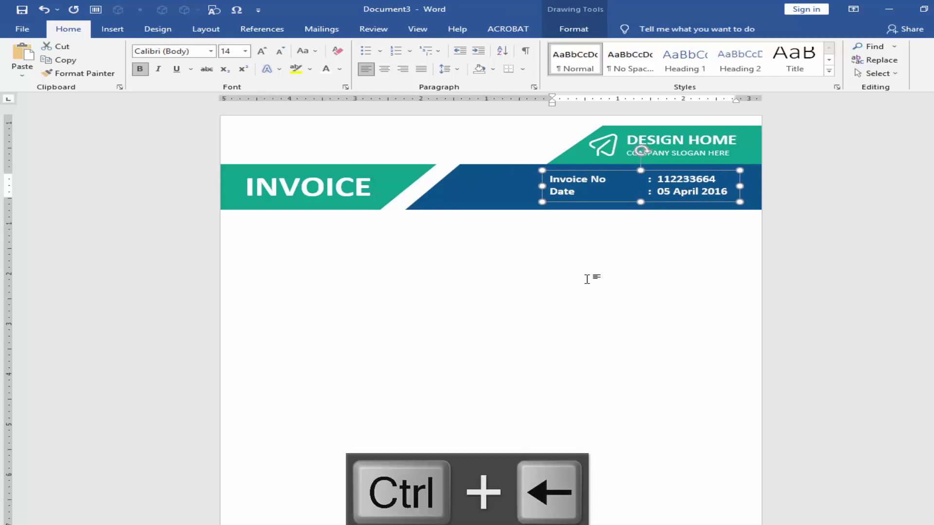
pyautogui.hotkey('ctrl', 'Right')
pyautogui.click(654, 240)
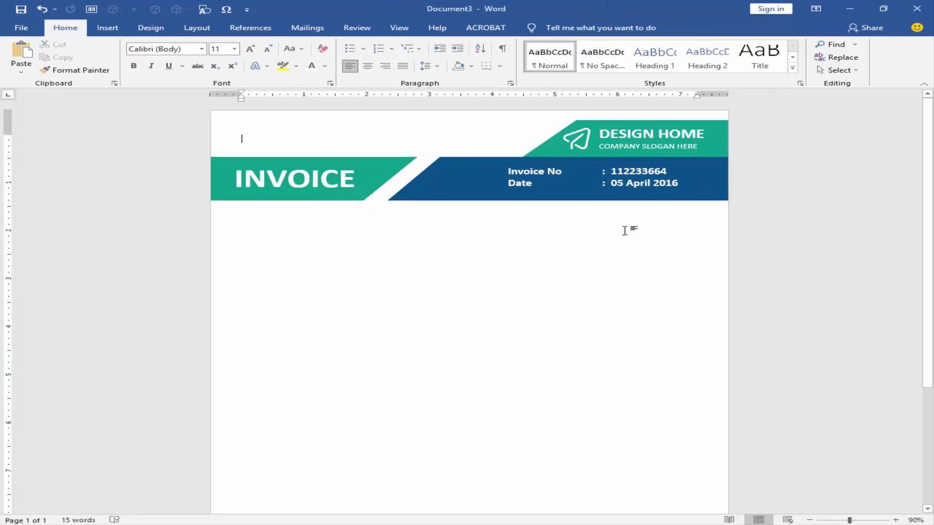
pyautogui.moveTo(597, 140); pyautogui.dragTo(620, 140)
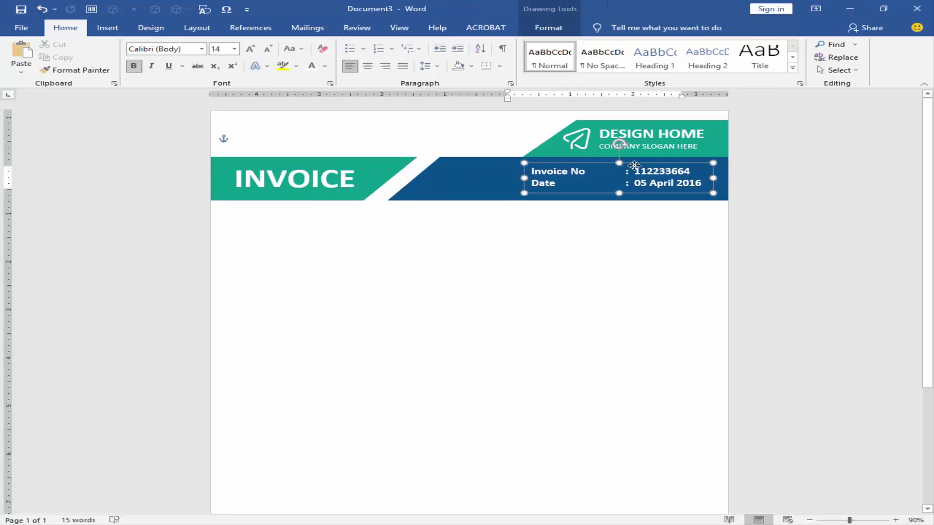
pyautogui.click(512, 260)
# - Duplicate the invoice details box below the green INVOICE banner and replace its text with the INVOICE TO block from Notepad
pyautogui.click(549, 184)
pyautogui.hotkey('ctrl', 'c')
pyautogui.hotkey('ctrl', 'v')
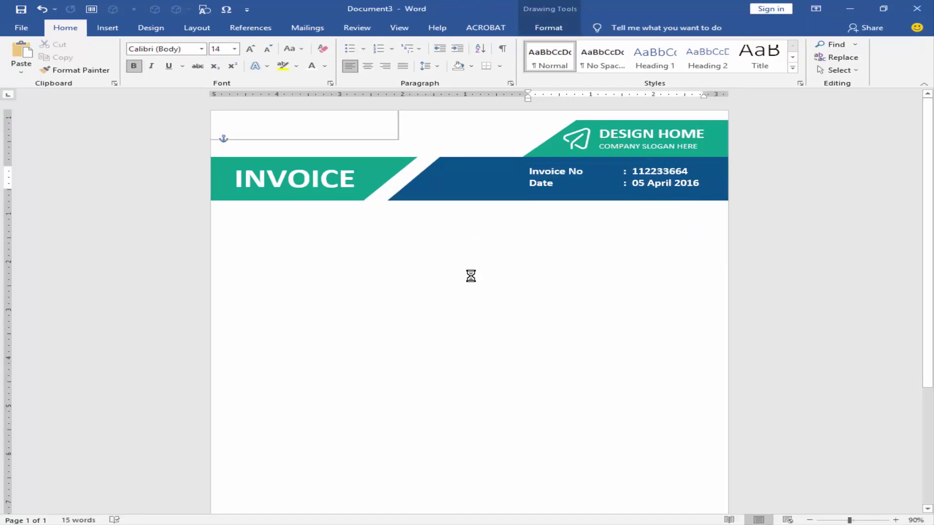
pyautogui.moveTo(255, 107); pyautogui.dragTo(277, 231)
pyautogui.hotkey('alt', 'Tab')
pyautogui.moveTo(385, 327); pyautogui.dragTo(291, 266)
pyautogui.hotkey('ctrl', 'c')
pyautogui.hotkey('alt', 'Tab')
pyautogui.hotkey('ctrl', 'v')
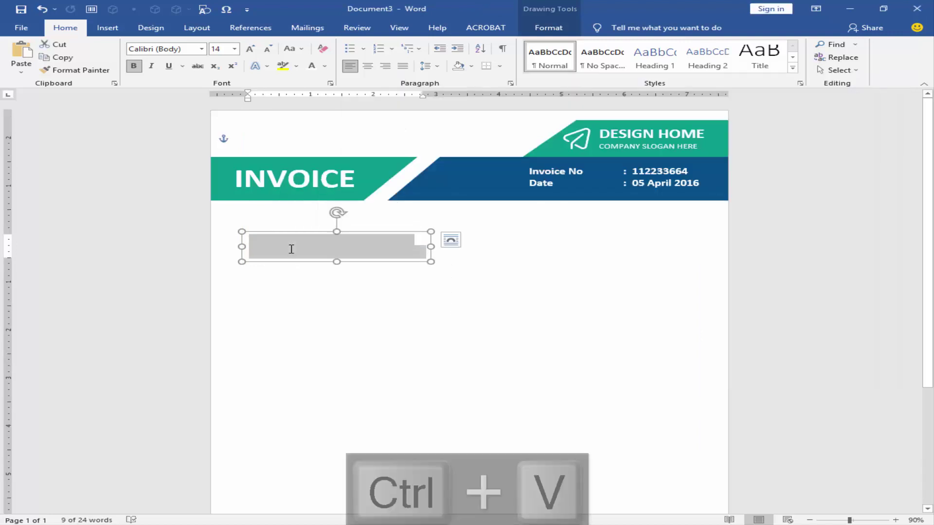
# - Colour the INVOICE TO block black and enlarge its box, with the recipient's name larger in capitals and the contact lines unbolded
pyautogui.hotkey('ctrl', 'a')
pyautogui.click(325, 66)
pyautogui.click(320, 98)
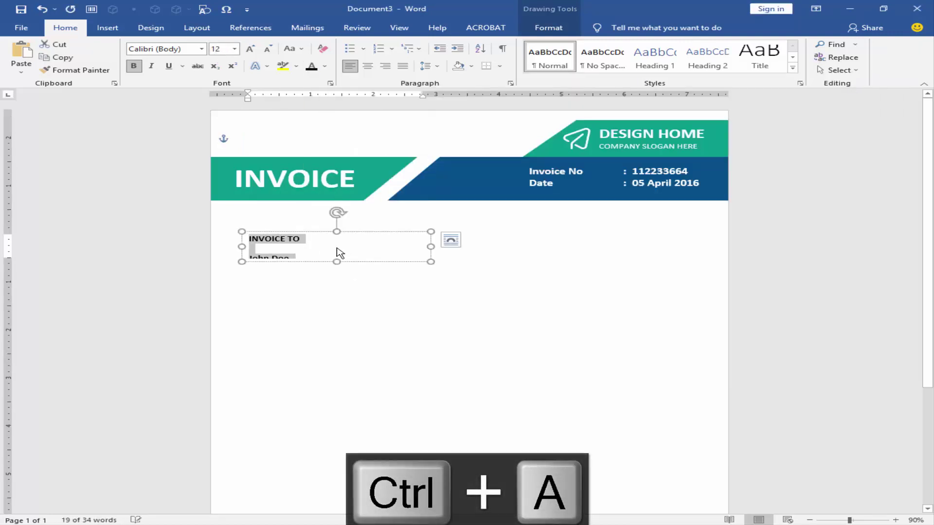
pyautogui.moveTo(336, 261); pyautogui.dragTo(251, 266)
pyautogui.tripleClick(266, 249)
pyautogui.hotkey('ctrl', 'shift', 'a')
pyautogui.hotkey('ctrl', 'shift', '.')
pyautogui.hotkey('ctrl', 'shift', '.')
pyautogui.hotkey('ctrl', 'b')
# - Nudge the INVOICE TO block left so that it lines up under the INVOICE heading
pyautogui.hotkey('ctrl', 'Left')
pyautogui.hotkey('ctrl', 'Left')
pyautogui.hotkey('ctrl', 'Left')
pyautogui.hotkey('ctrl', 'Left')
pyautogui.hotkey('ctrl', 'Left')
pyautogui.hotkey('ctrl', 'Left')
pyautogui.hotkey('ctrl', 'Left')
pyautogui.hotkey('ctrl', 'Left')
pyautogui.hotkey('ctrl', 'Left')
pyautogui.hotkey('ctrl', 'Left')
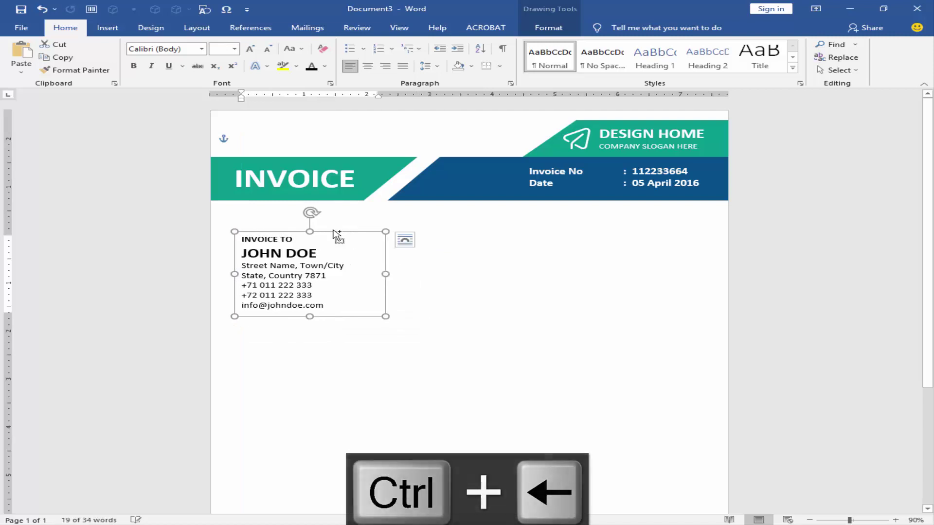
# - Duplicate the INVOICE TO block under the blue banner and replace its text with the Payment Method details from Notepad
pyautogui.keyDown('ctrl'); pyautogui.moveTo(287, 232); pyautogui.dragTo(598, 233); pyautogui.keyUp('ctrl')
pyautogui.click(715, 239)
pyautogui.hotkey('alt', 'Tab')
pyautogui.scroll(-10, 407, 319)
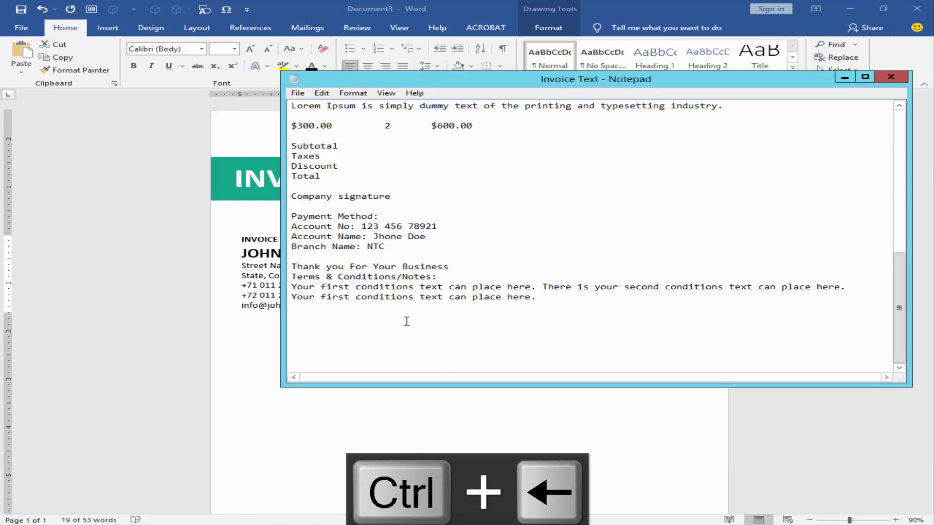
pyautogui.moveTo(396, 248); pyautogui.dragTo(291, 215)
pyautogui.hotkey('alt', 'Tab')
pyautogui.click(606, 276)
pyautogui.hotkey('ctrl', 'a')
pyautogui.hotkey('ctrl', 'v')
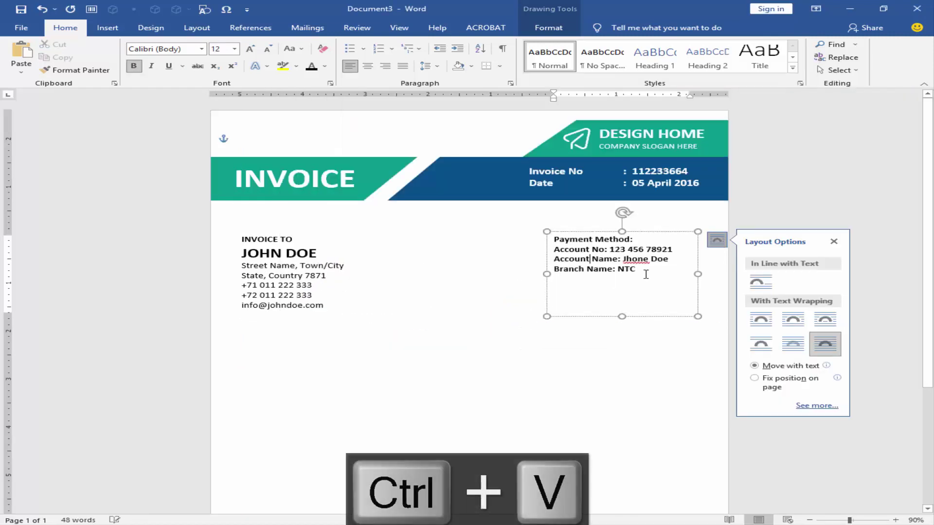
# - Remove bold from the account and branch lines and enlarge the "Payment Method:" heading by one size
pyautogui.moveTo(647, 273); pyautogui.dragTo(556, 253)
pyautogui.hotkey('ctrl', 'b')
pyautogui.tripleClick(564, 240)
pyautogui.hotkey('ctrl', 'shift', '.')
# - Shrink the Payment Method box to fit its text and shift it toward the right page margin
pyautogui.moveTo(622, 317); pyautogui.dragTo(622, 287)
pyautogui.moveTo(648, 232); pyautogui.dragTo(648, 240)
pyautogui.moveTo(698, 267); pyautogui.dragTo(680, 267)
pyautogui.hotkey('ctrl', 'Right')
pyautogui.hotkey('ctrl', 'Right')
pyautogui.hotkey('ctrl', 'Right')
pyautogui.hotkey('ctrl', 'Right')
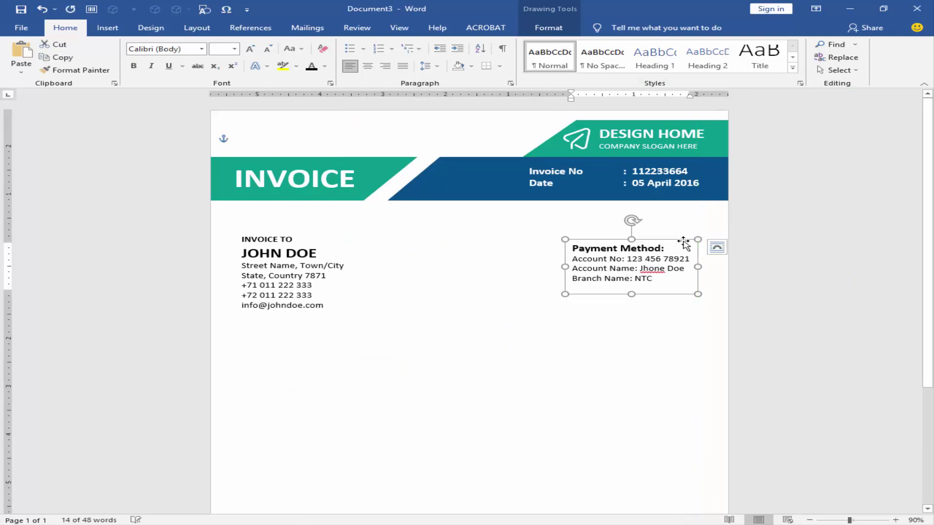
# - Delete the second phone number from the INVOICE TO block, and raise both information blocks closer to the banners
pyautogui.click(335, 296)
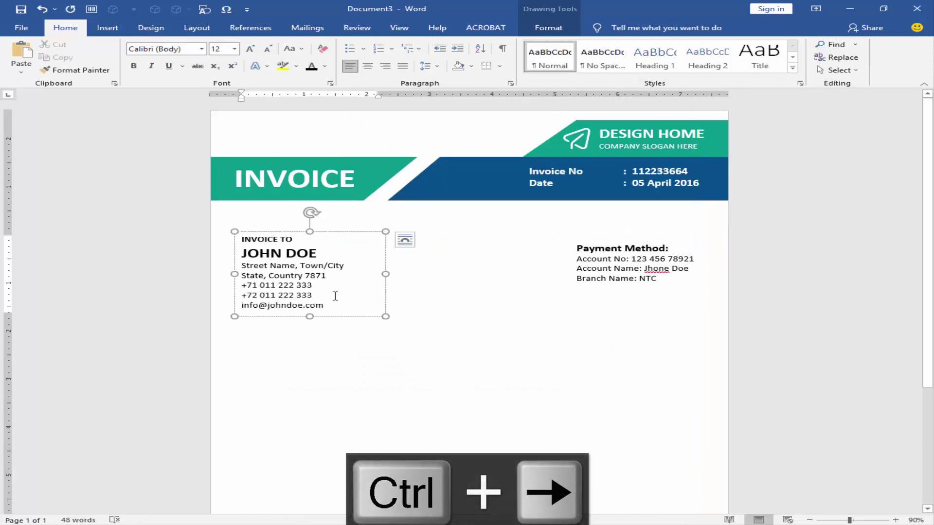
pyautogui.click(465, 291)
pyautogui.click(360, 278)
pyautogui.keyDown('shift'); pyautogui.click(611, 239); pyautogui.keyUp('shift')
pyautogui.moveTo(611, 239); pyautogui.dragTo(611, 228)
pyautogui.click(614, 259)
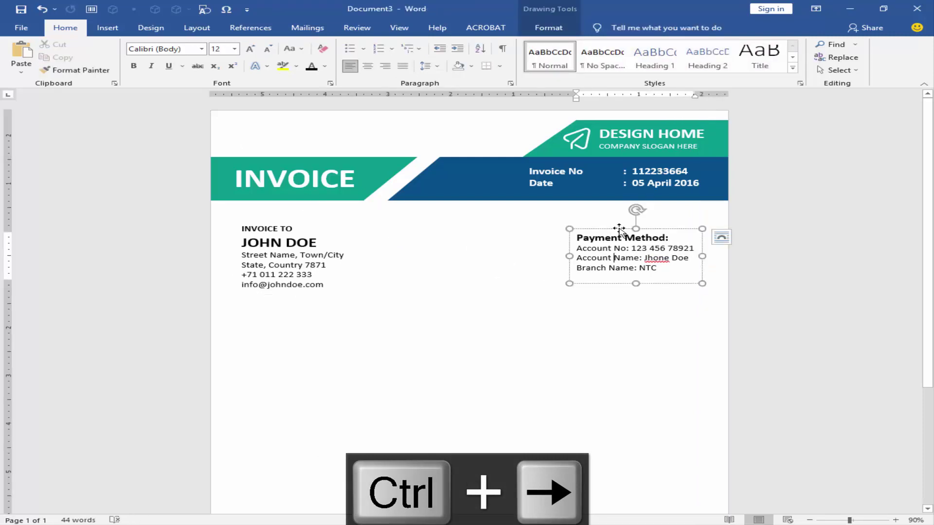
# - Insert a table with four columns and eight rows below the INVOICE TO block
pyautogui.click(266, 311)
pyautogui.press('Return')
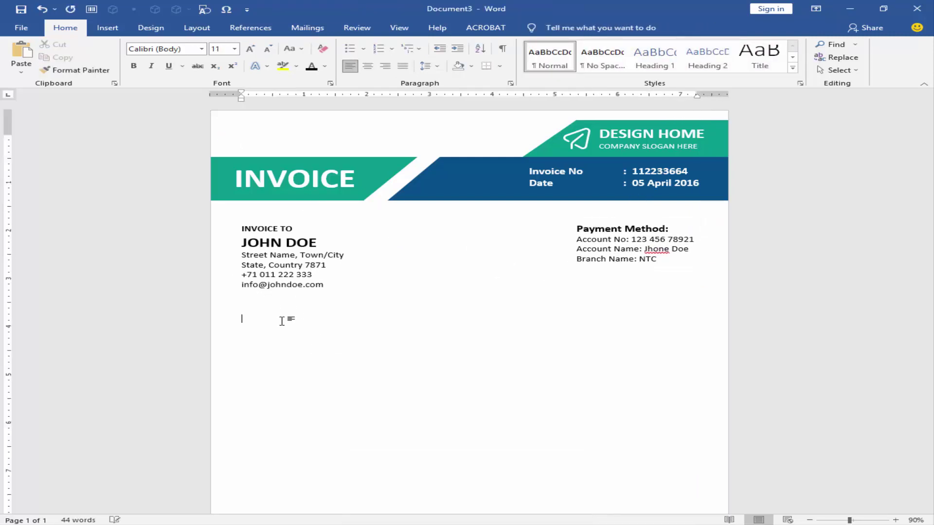
pyautogui.click(108, 30)
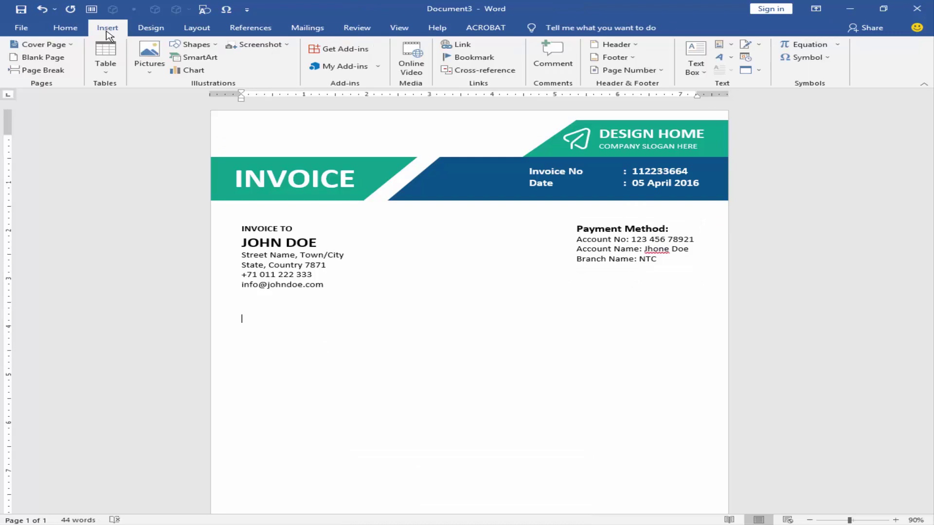
pyautogui.click(105, 72)
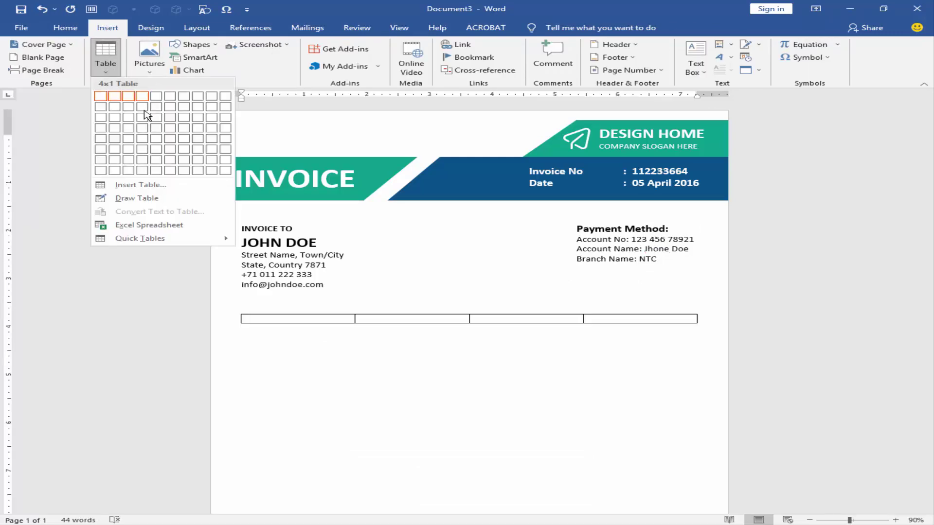
pyautogui.click(145, 173)
# - Widen the table's first column to about 3.9 in and narrow the other three to about 1.1 to 1.2 in each
pyautogui.scroll(2, 320, 330)
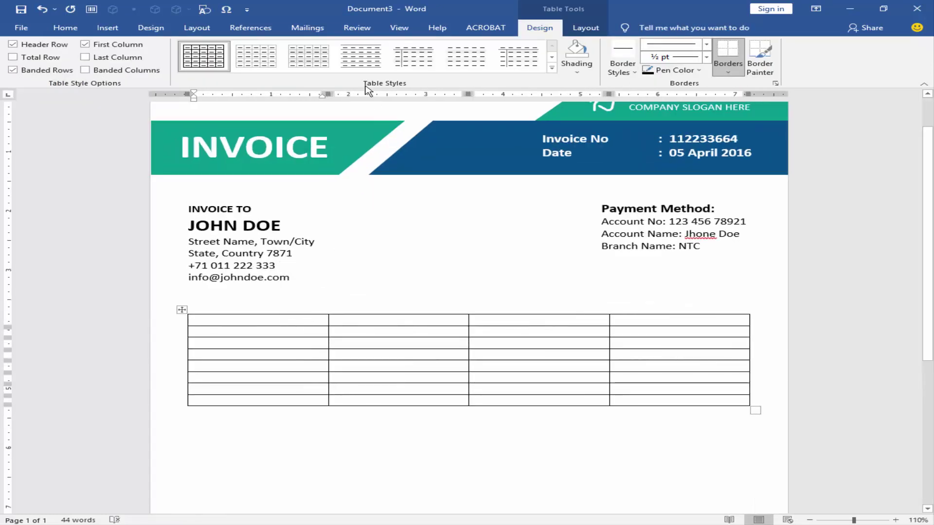
pyautogui.moveTo(324, 94)
pyautogui.mouseDown()
pyautogui.moveTo(313, 98)
pyautogui.moveTo(401, 101)
pyautogui.mouseUp()
pyautogui.moveTo(503, 92); pyautogui.dragTo(487, 92)
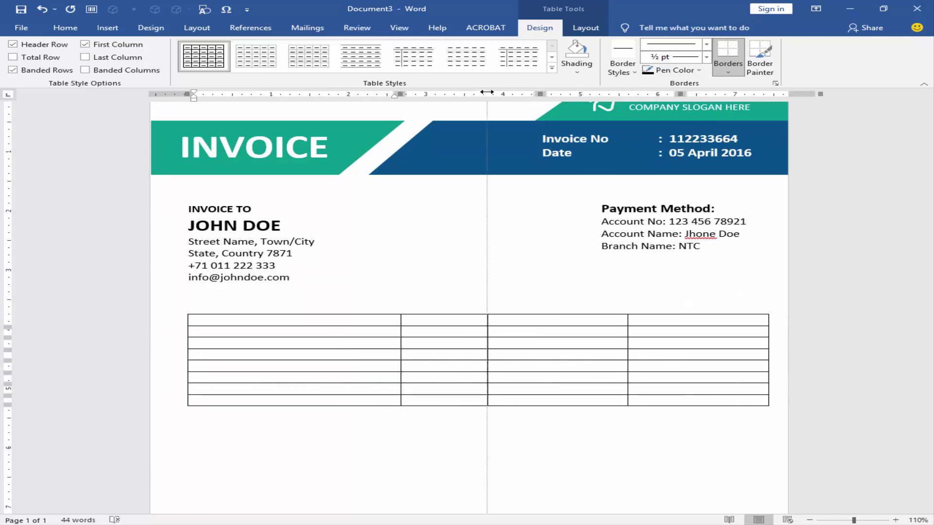
pyautogui.moveTo(593, 95); pyautogui.dragTo(579, 99)
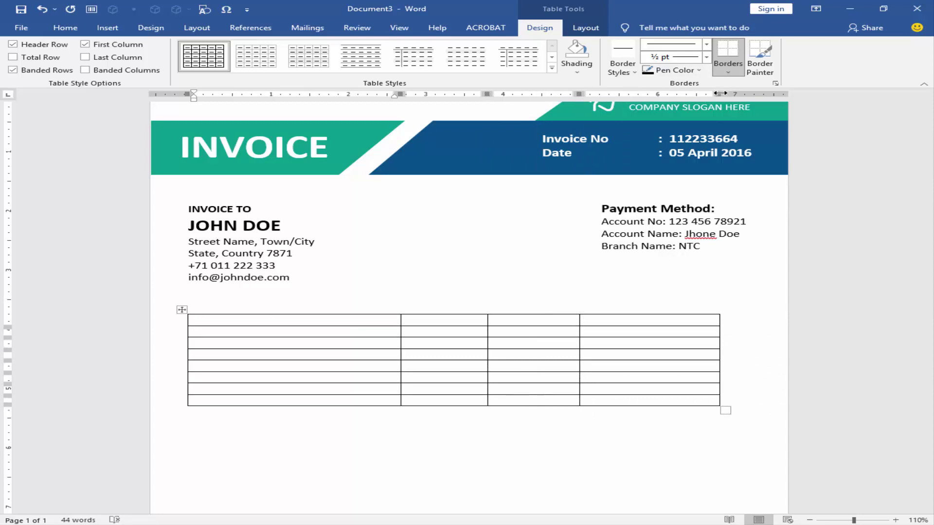
pyautogui.moveTo(677, 93); pyautogui.dragTo(676, 93)
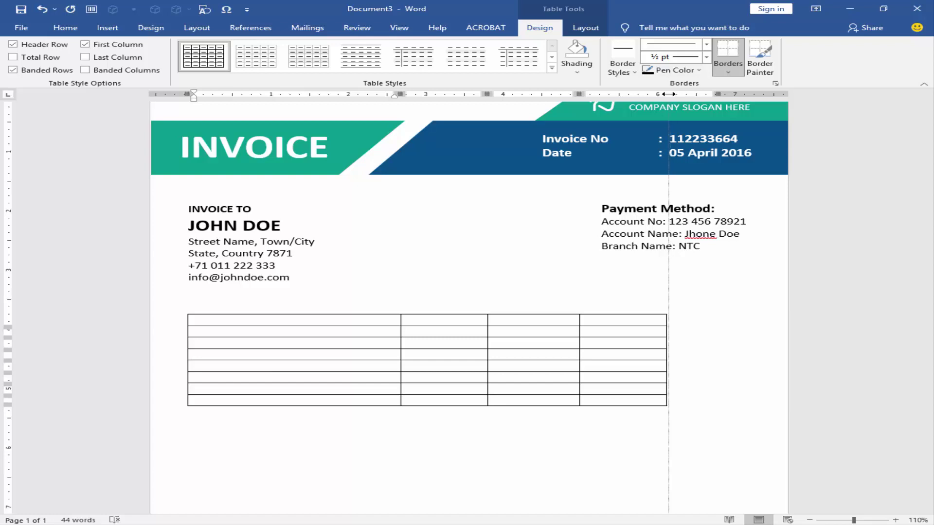
pyautogui.moveTo(668, 94); pyautogui.dragTo(669, 94)
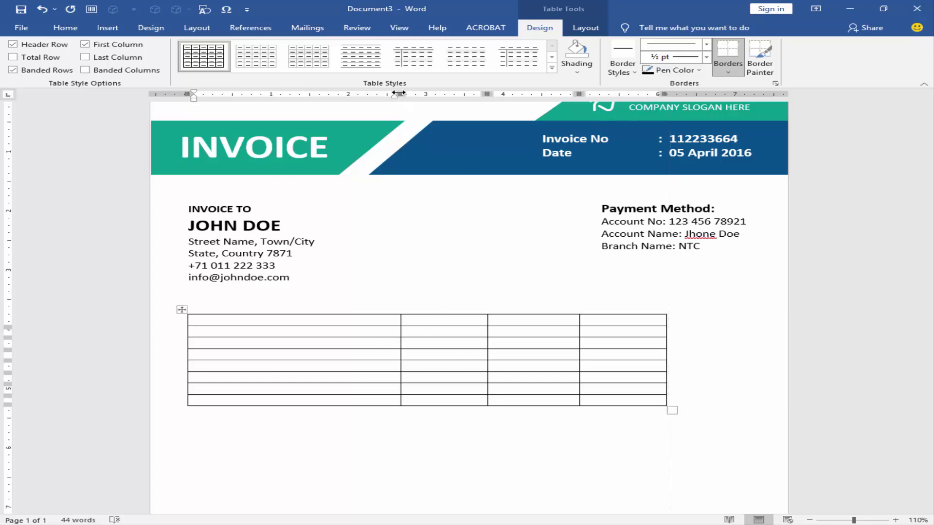
pyautogui.moveTo(399, 94); pyautogui.dragTo(492, 89)
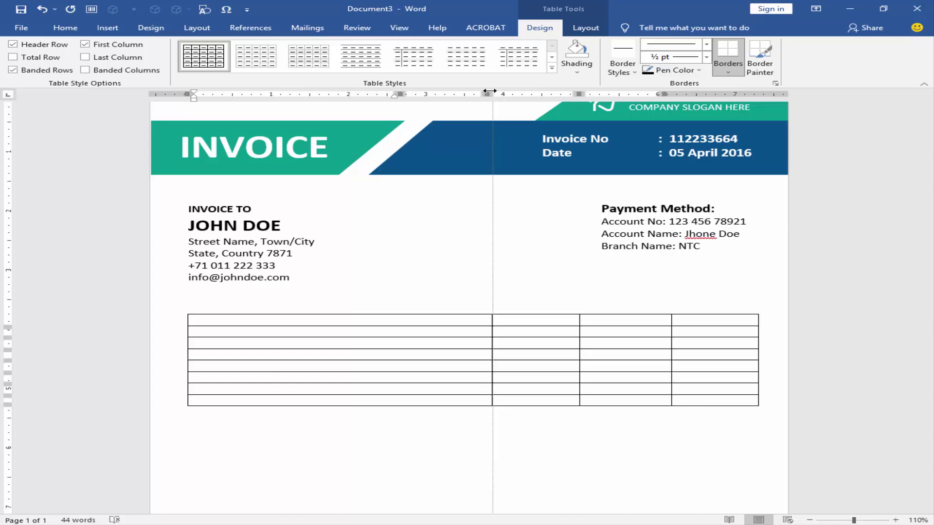
pyautogui.moveTo(489, 91); pyautogui.dragTo(487, 90)
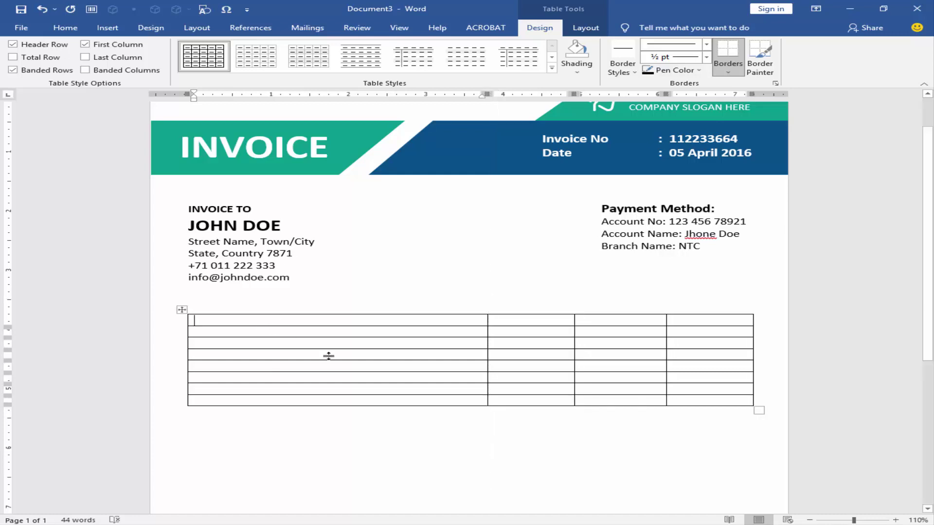
# - Copy the heading "Item Discription" from the Notepad invoice text into the table's first header cell
pyautogui.scroll(-3, 328, 357)
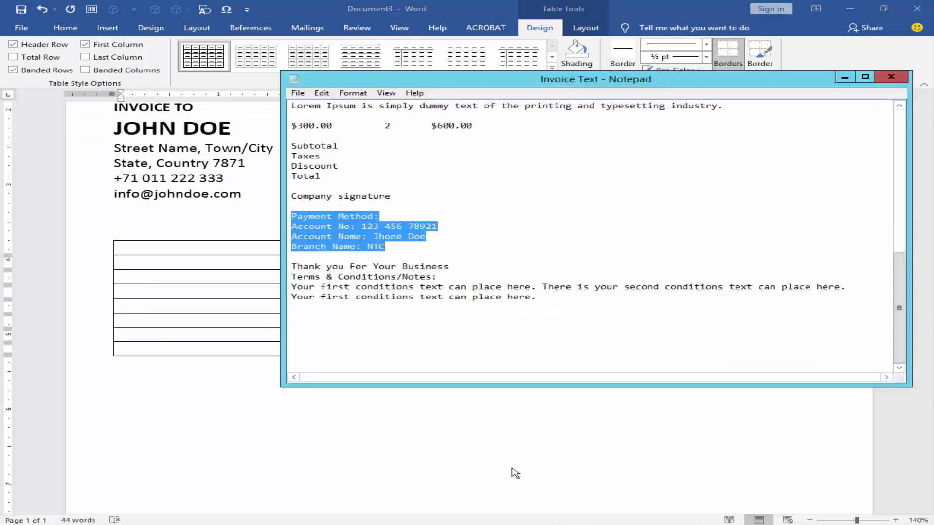
pyautogui.scroll(10, 408, 279)
pyautogui.scroll(-3, 408, 284)
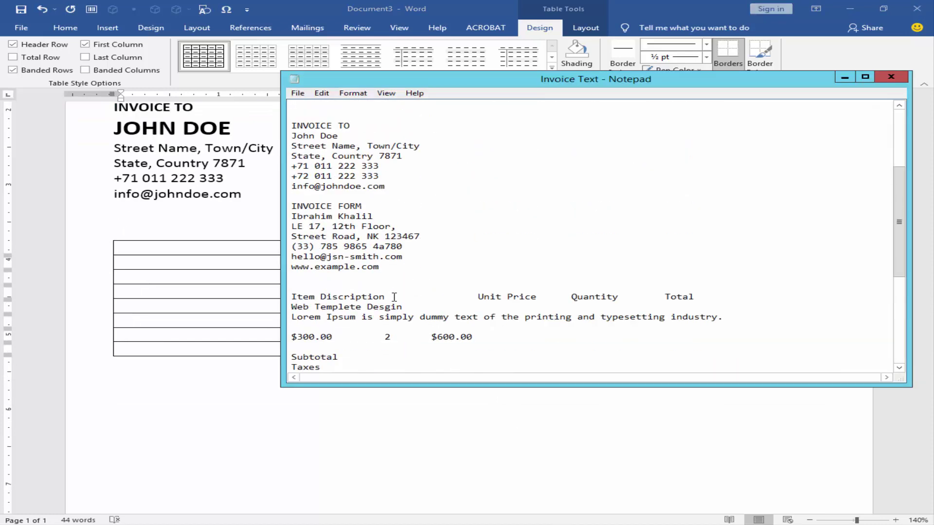
pyautogui.click(210, 250)
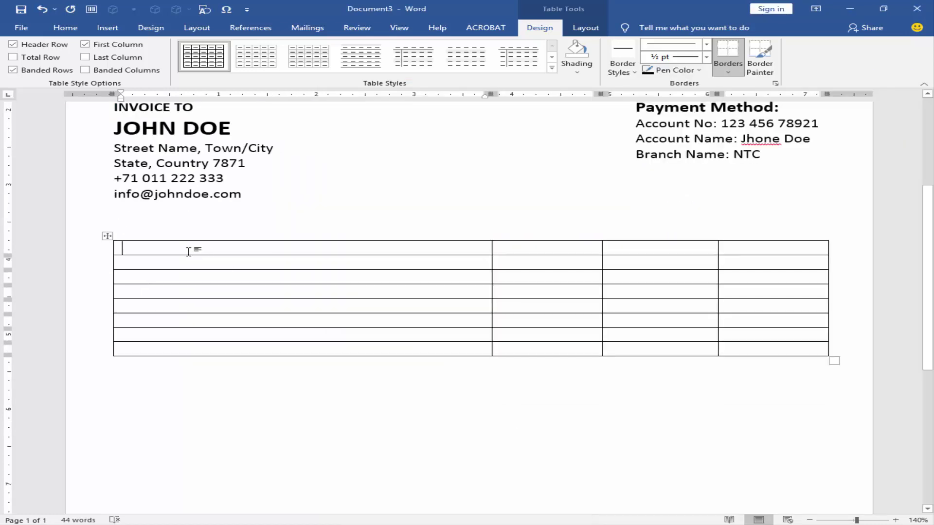
pyautogui.hotkey('ctrl', 'v')
# - Copy the Unit Price, Quantity and Total headings from Notepad into the remaining three header cells
pyautogui.hotkey('alt', 'Tab')
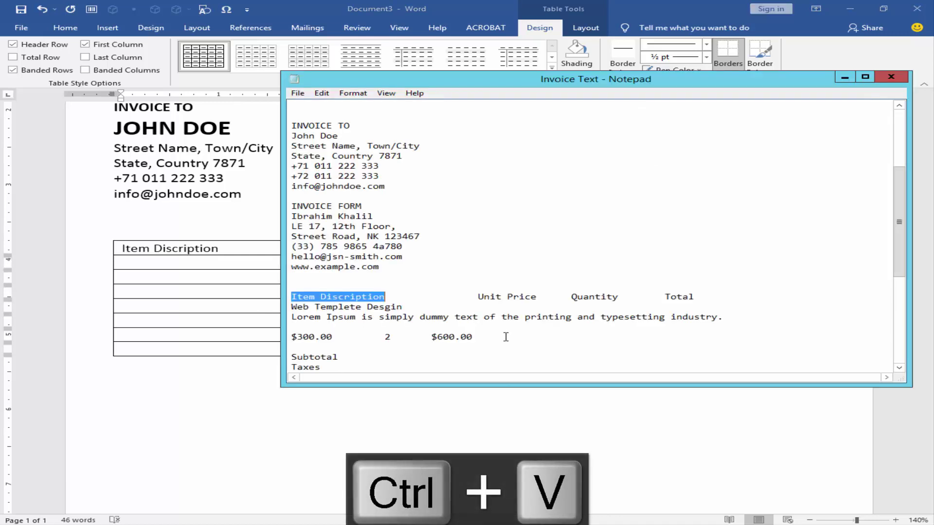
pyautogui.moveTo(613, 299); pyautogui.dragTo(698, 297)
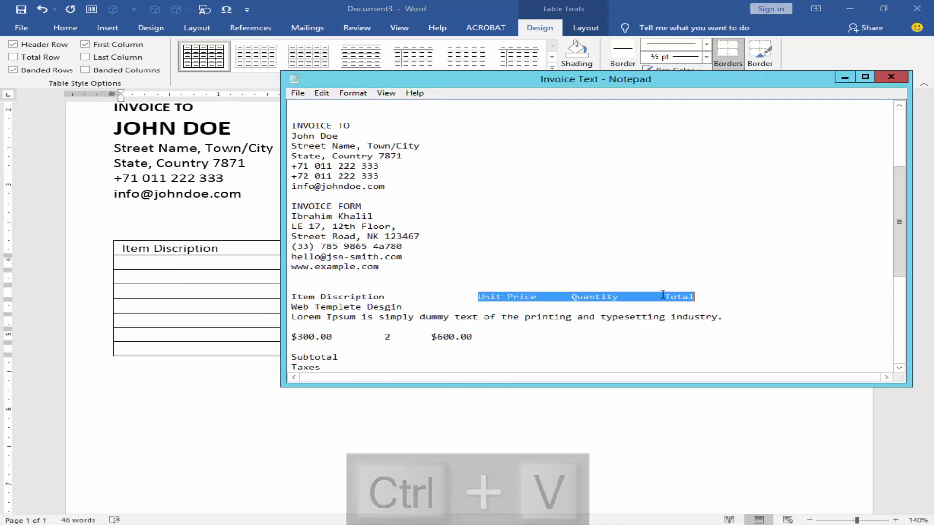
pyautogui.hotkey('ctrl', 'c')
pyautogui.click(249, 247)
pyautogui.moveTo(548, 248); pyautogui.dragTo(740, 248)
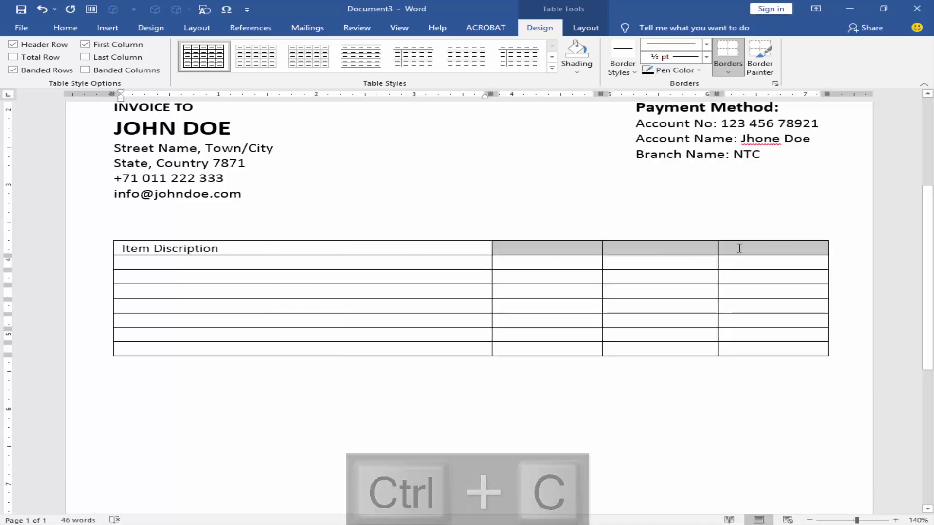
pyautogui.hotkey('ctrl', 'v')
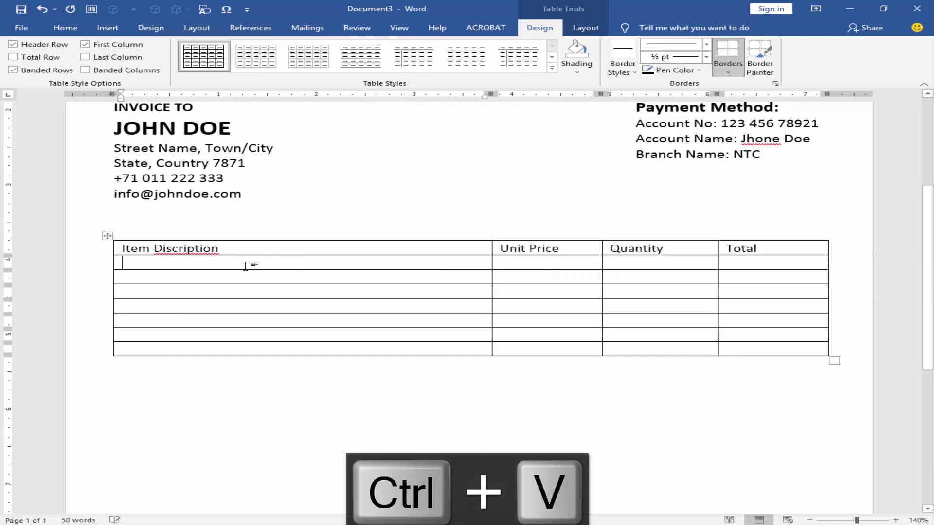
# - Correct the misspelled word in the first column heading to "Description"
pyautogui.rightClick(200, 249)
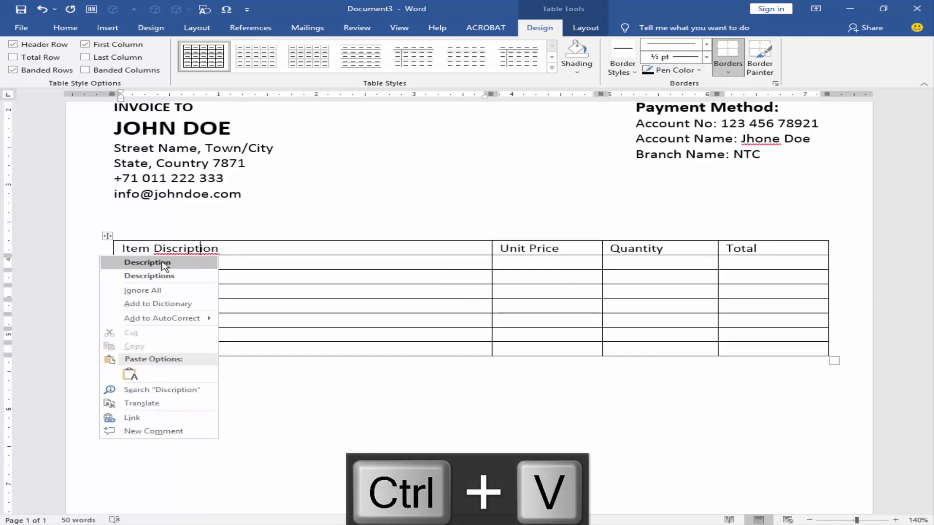
pyautogui.click(176, 259)
pyautogui.click(173, 269)
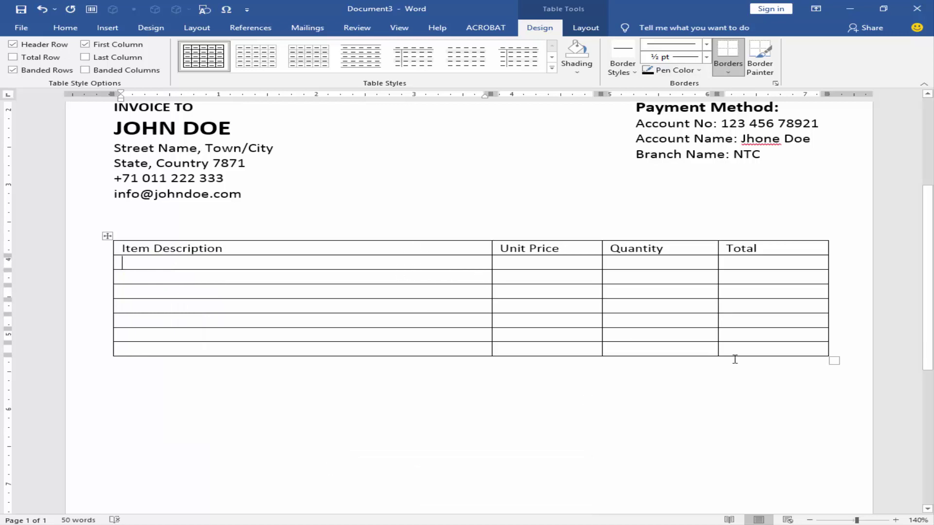
# - Stretch the table downward to about 4.4 in tall, keeping the header row shorter at about 0.3 in
pyautogui.keyDown('ctrl'); pyautogui.scroll(-5, 839, 363); pyautogui.keyUp('ctrl')
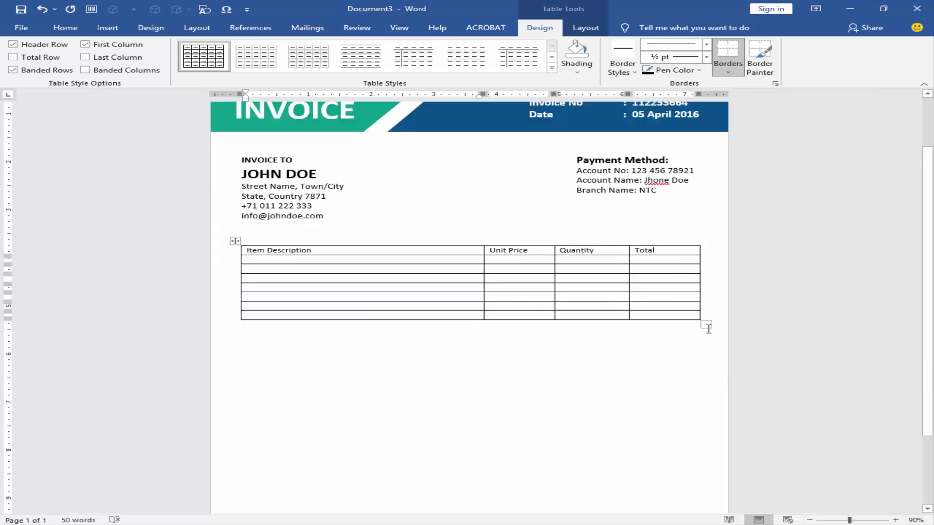
pyautogui.moveTo(704, 330); pyautogui.dragTo(697, 429)
pyautogui.keyDown('ctrl'); pyautogui.scroll(2, 424, 299); pyautogui.keyUp('ctrl')
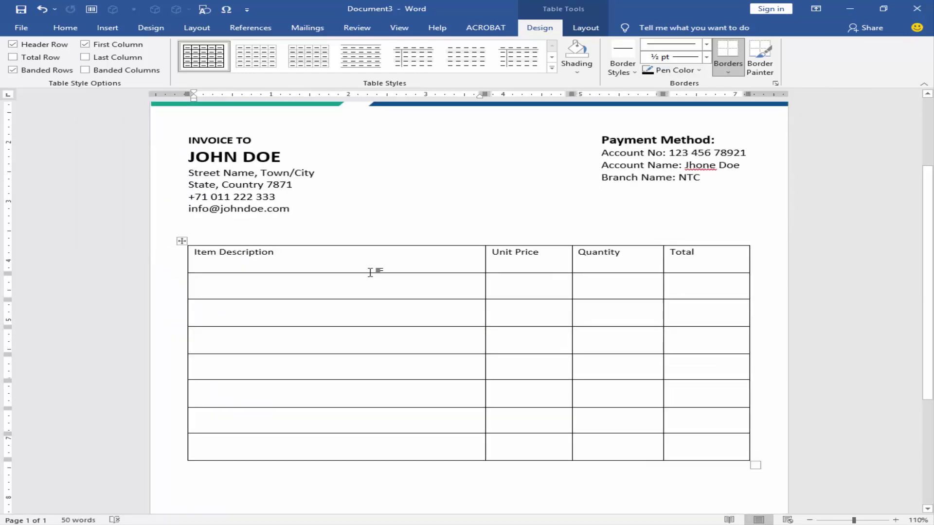
pyautogui.moveTo(370, 272); pyautogui.dragTo(378, 264)
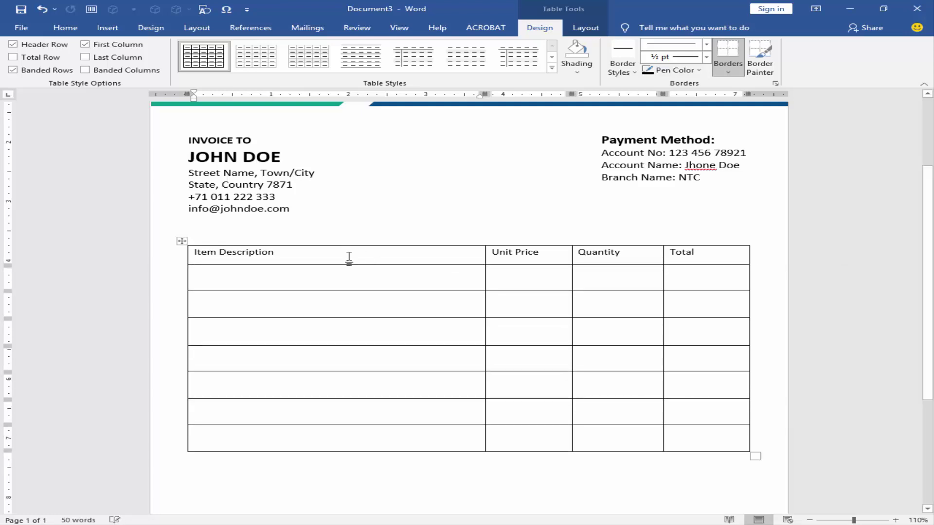
pyautogui.scroll(-3, 402, 312)
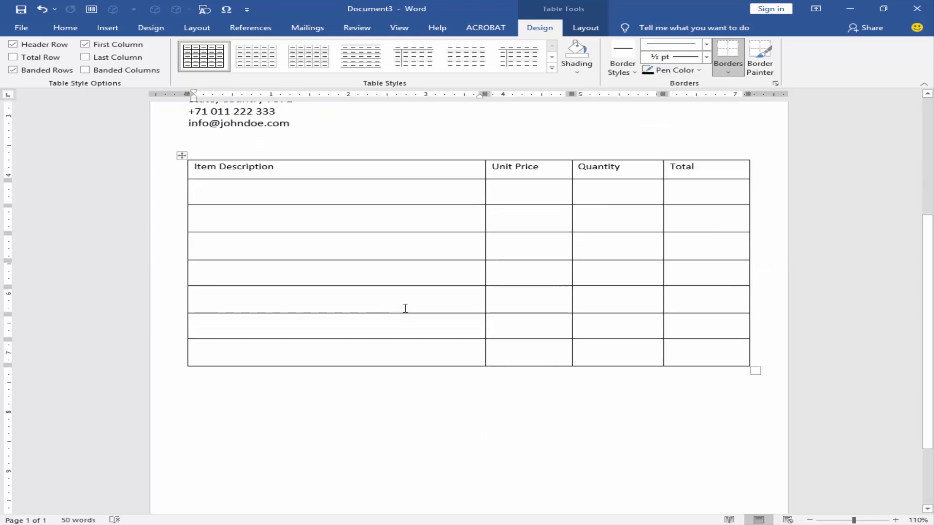
pyautogui.moveTo(756, 395); pyautogui.dragTo(751, 428)
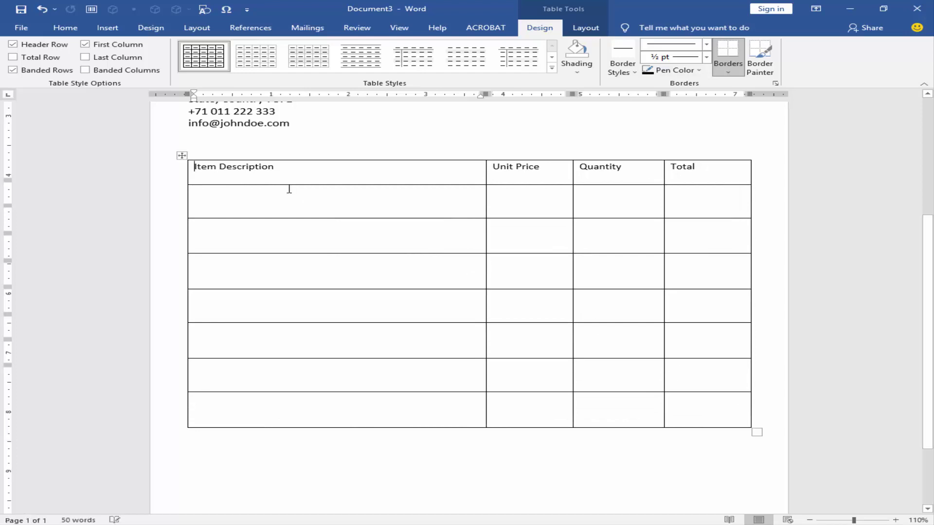
pyautogui.moveTo(274, 183); pyautogui.dragTo(275, 179)
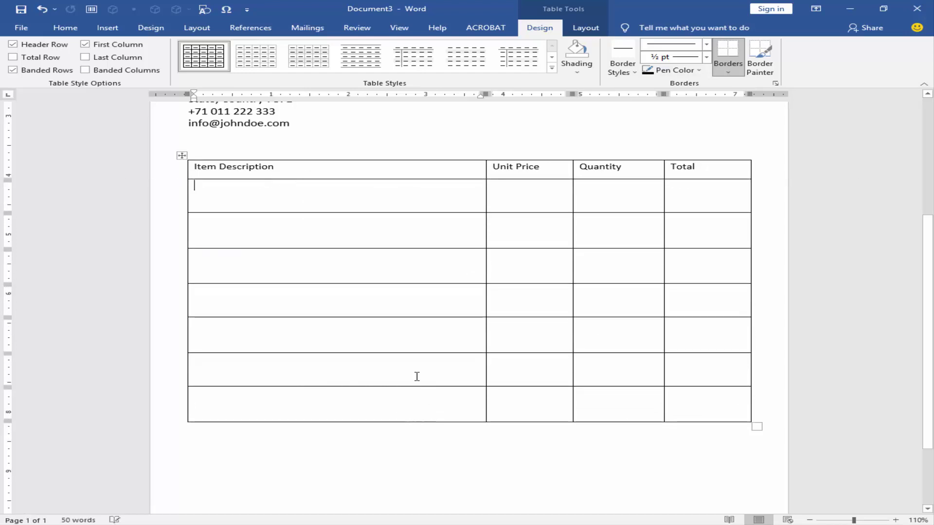
# - Copy the "Web Templete Desgin" title and its Lorem Ipsum line from Notepad into the first cell below Item Description
pyautogui.keyDown('ctrl'); pyautogui.scroll(-1, 417, 376); pyautogui.keyUp('ctrl')
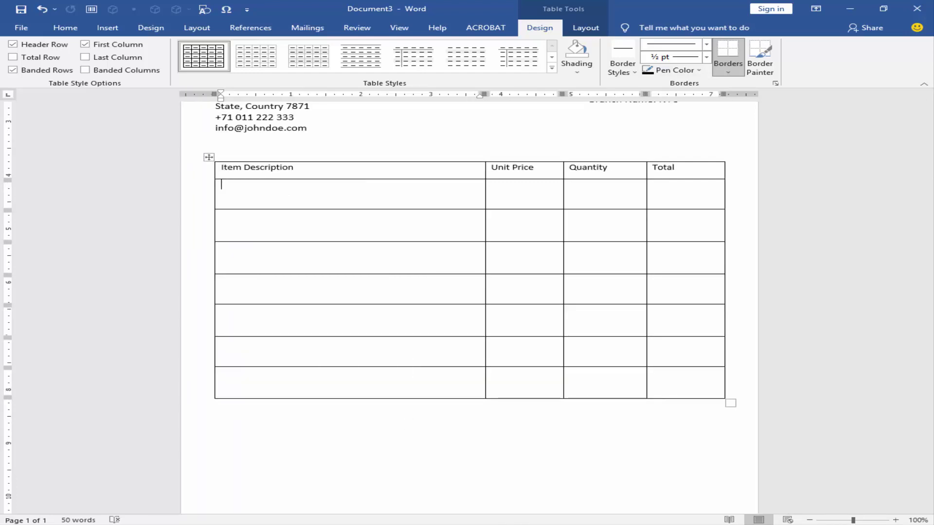
pyautogui.hotkey('alt', 'Tab')
pyautogui.scroll(-2, 393, 322)
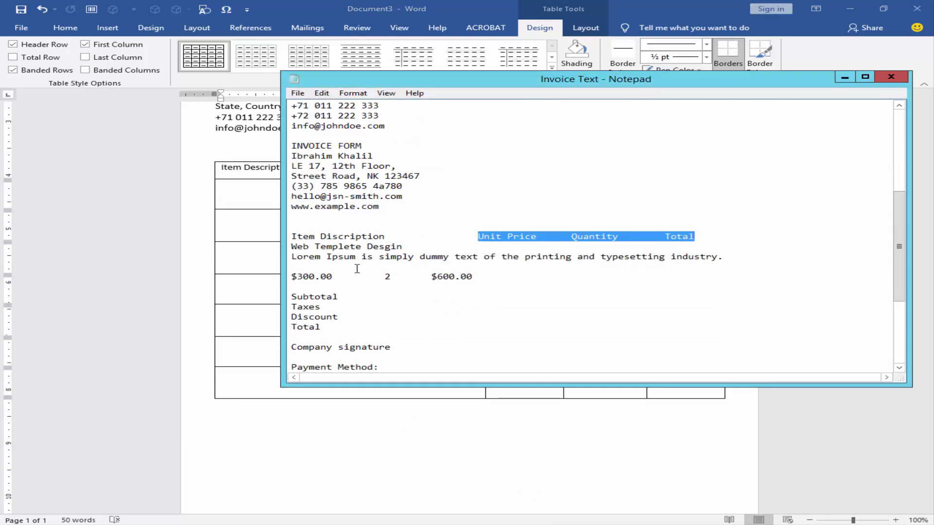
pyautogui.moveTo(291, 246); pyautogui.dragTo(658, 258)
pyautogui.hotkey('ctrl', 'c')
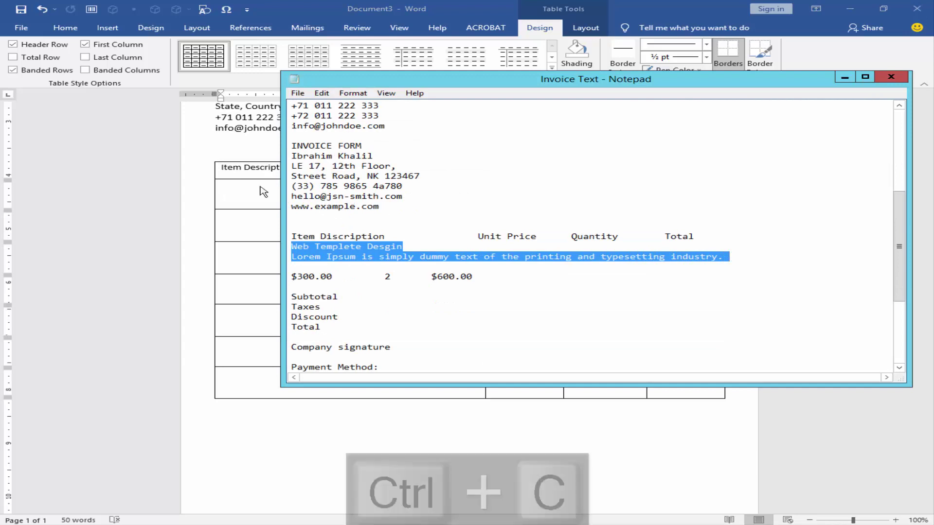
pyautogui.click(262, 191)
pyautogui.hotkey('ctrl', 'v')
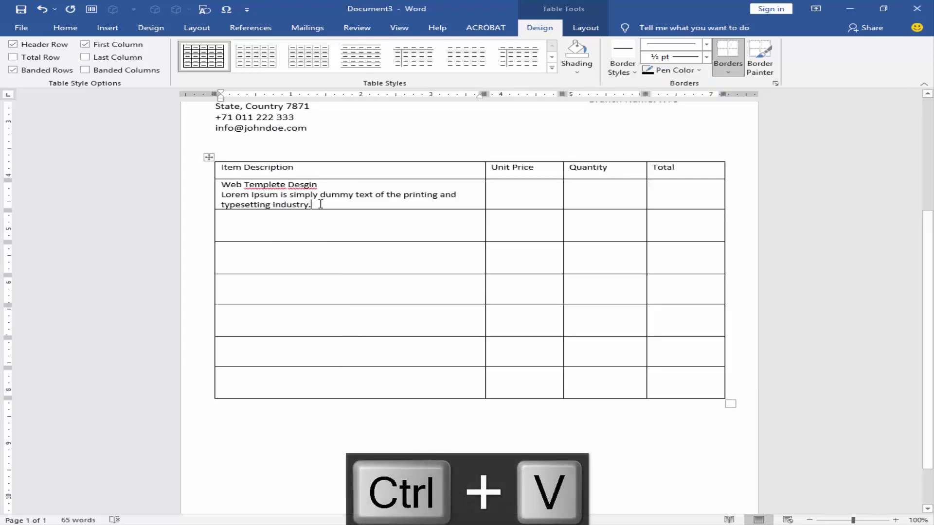
# - Delete "and typesetting industry." so the item's description ends with "printing"
pyautogui.moveTo(312, 205); pyautogui.dragTo(447, 207)
pyautogui.click(444, 195)
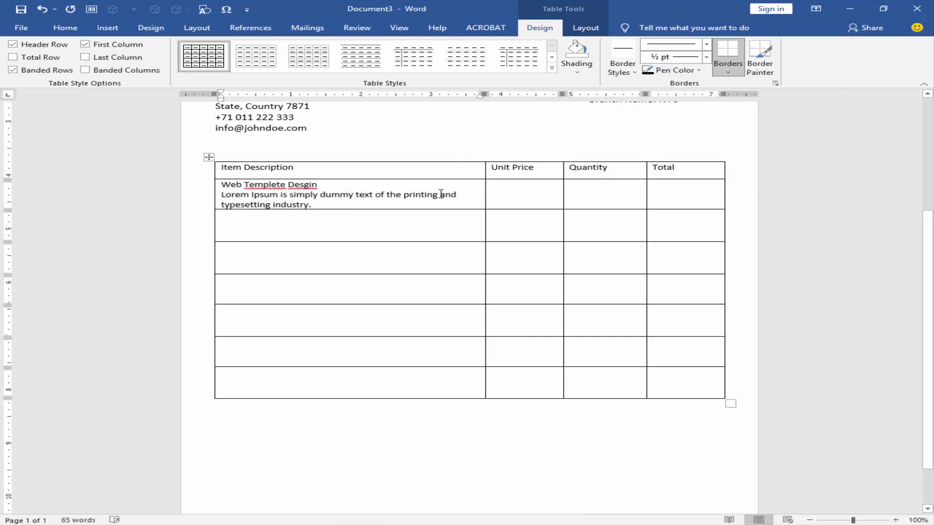
pyautogui.press('Delete')
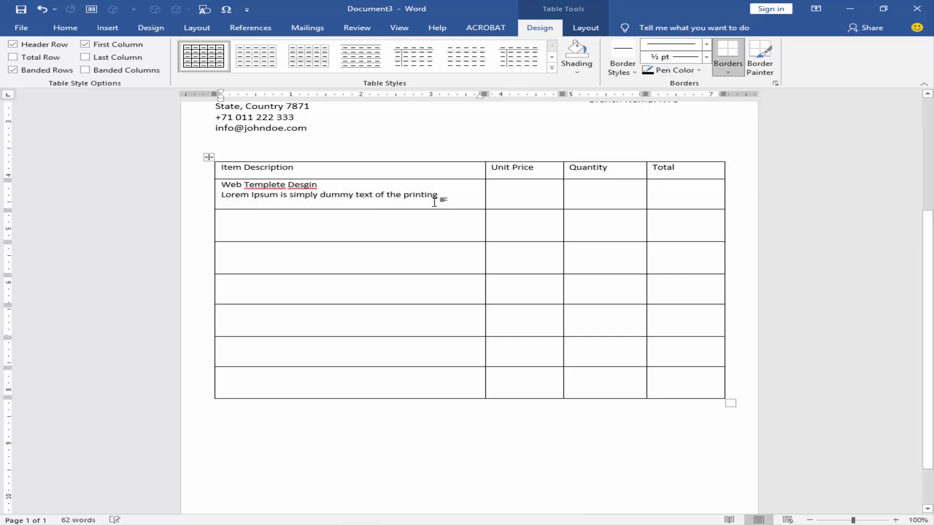
# - Correct the item title's spelling to "Web Template Design" and make that line bold
pyautogui.rightClick(273, 184)
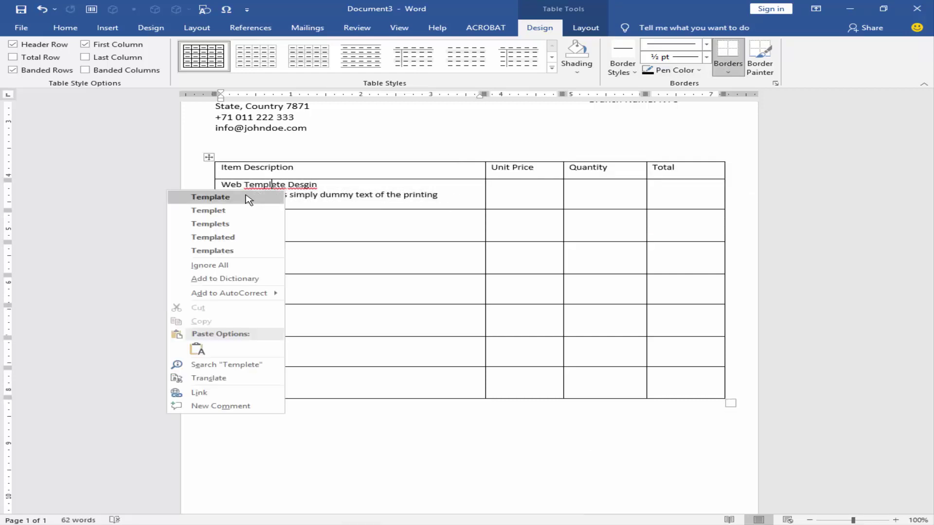
pyautogui.click(277, 195)
pyautogui.rightClick(297, 187)
pyautogui.click(258, 199)
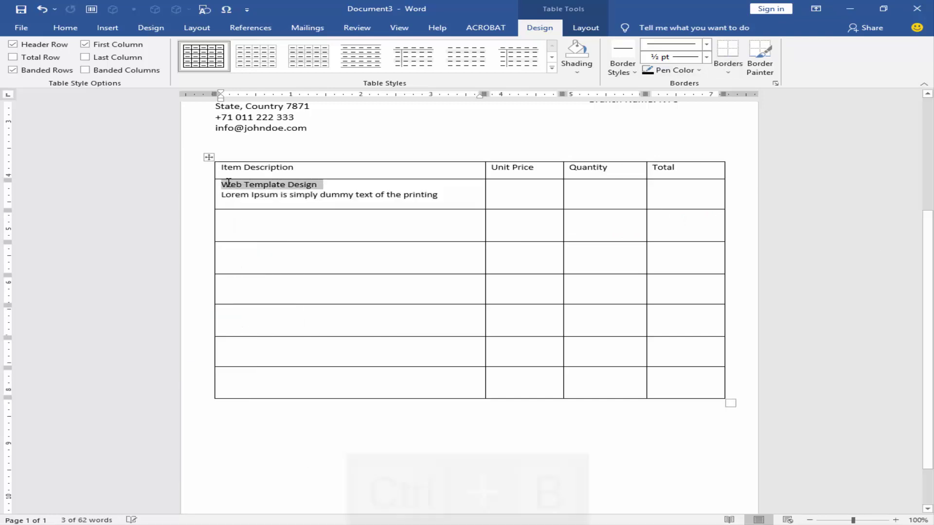
pyautogui.hotkey('ctrl', 'b')
pyautogui.click(298, 196)
pyautogui.moveTo(435, 200); pyautogui.dragTo(222, 185)
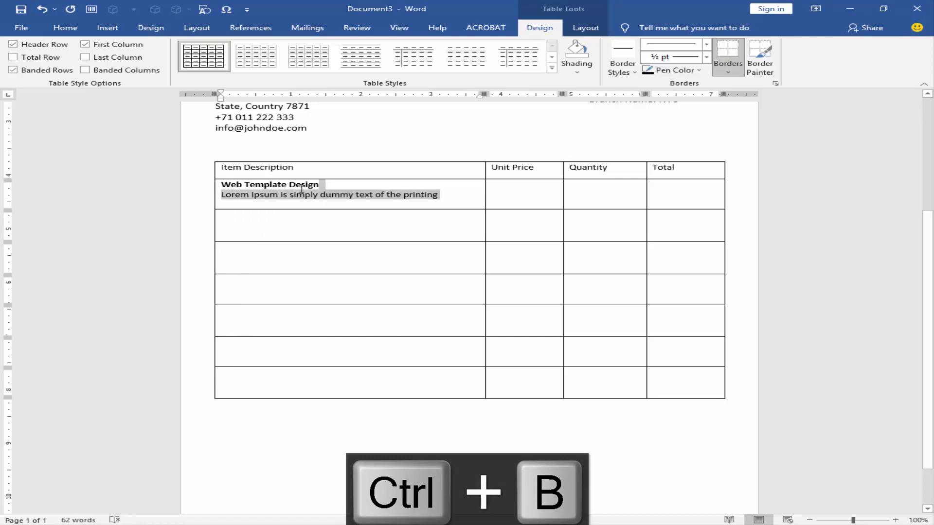
# - Copy the price line from the Notepad invoice text into the first item row, leaving $300.00 under Unit Price and 2 under Quantity
pyautogui.hotkey('alt', 'Tab')
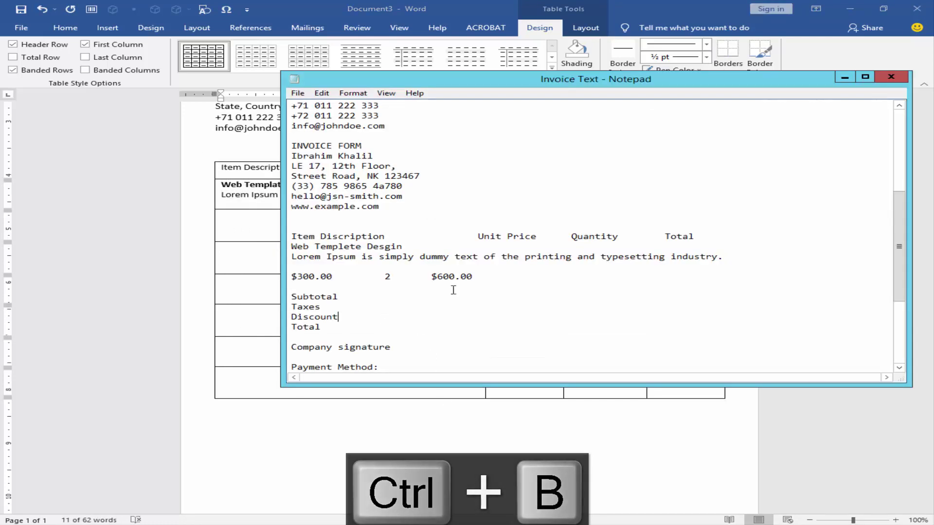
pyautogui.moveTo(473, 276); pyautogui.dragTo(291, 276)
pyautogui.hotkey('ctrl', 'c')
pyautogui.hotkey('alt', 'Tab')
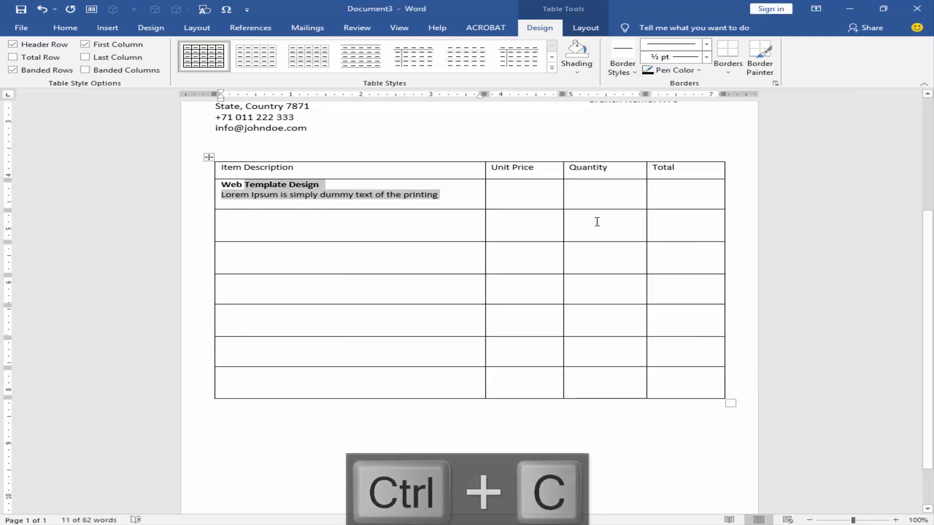
pyautogui.click(662, 192)
pyautogui.hotkey('ctrl', 'v')
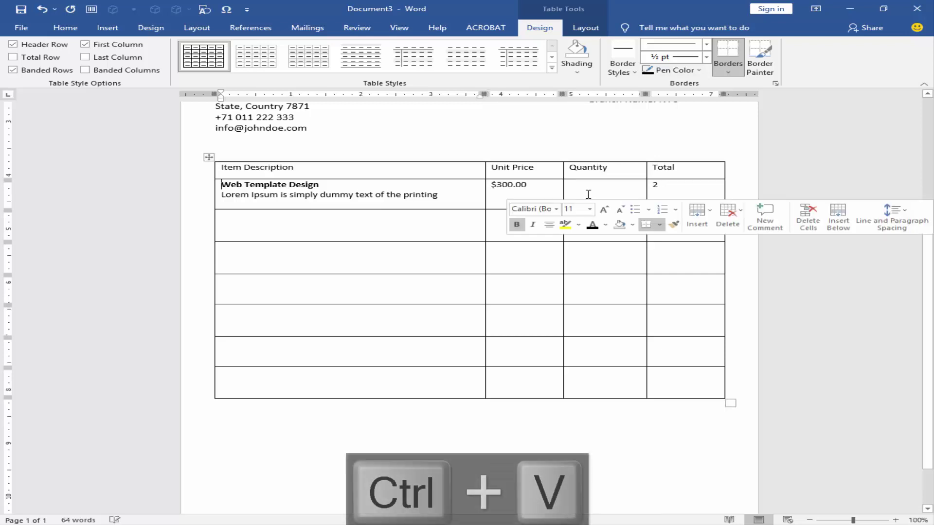
pyautogui.doubleClick(655, 185)
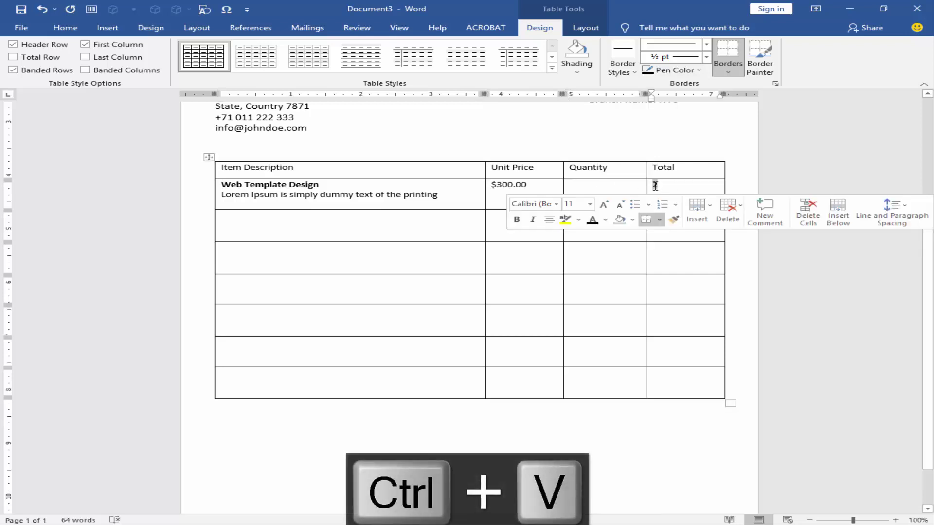
pyautogui.moveTo(655, 186); pyautogui.dragTo(618, 192)
# - Copy the first item's $300.00 unit price into its Total cell
pyautogui.moveTo(541, 188); pyautogui.dragTo(495, 189)
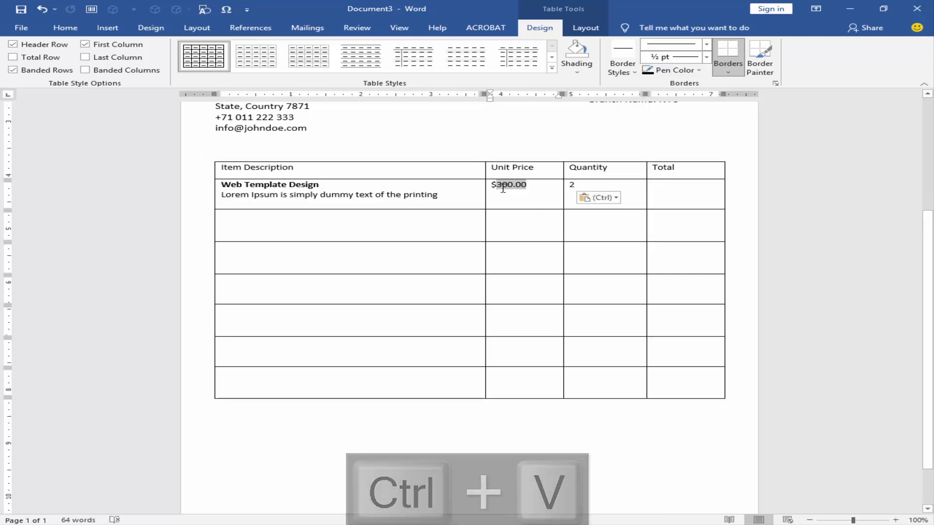
pyautogui.hotkey('ctrl', 'c')
pyautogui.click(674, 188)
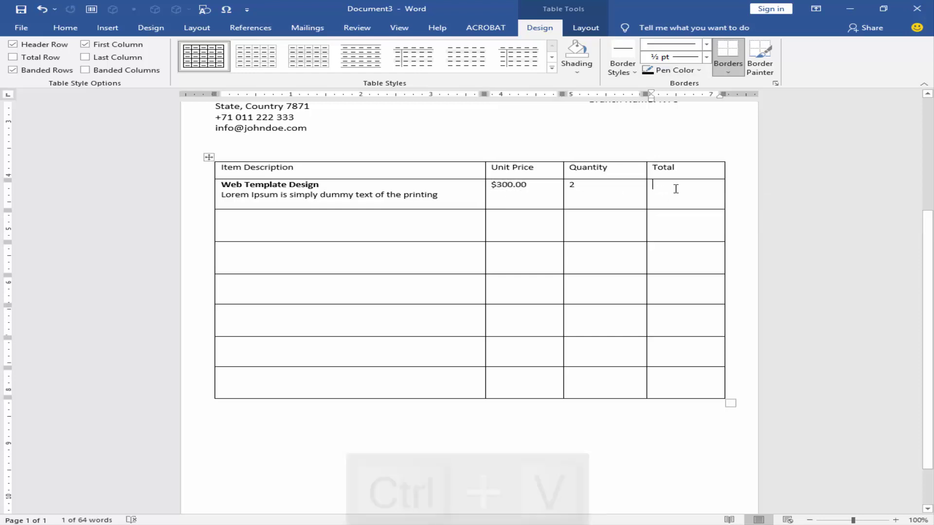
pyautogui.hotkey('ctrl', 'v')
pyautogui.click(526, 197)
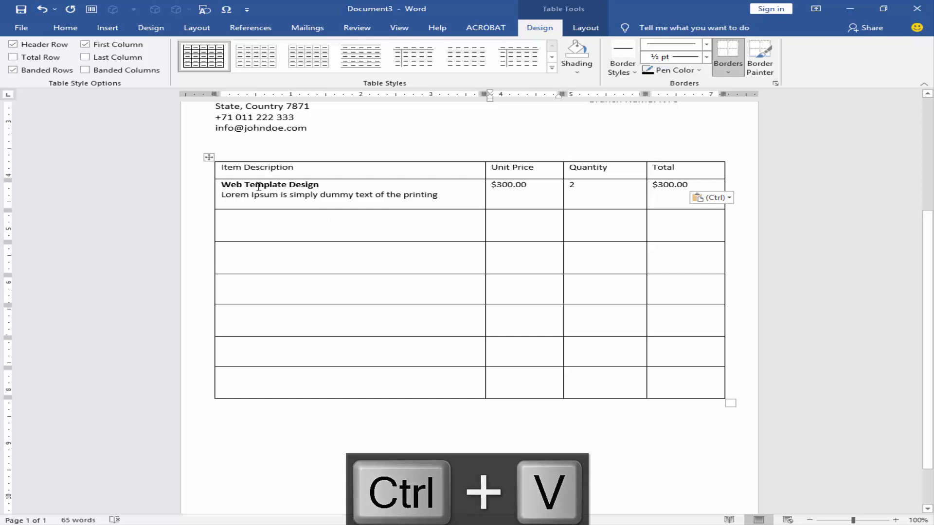
# - Duplicate the filled Web Template Design row's contents into the five rows below it
pyautogui.moveTo(257, 184); pyautogui.dragTo(656, 191)
pyautogui.hotkey('ctrl', 'c')
pyautogui.click(279, 227)
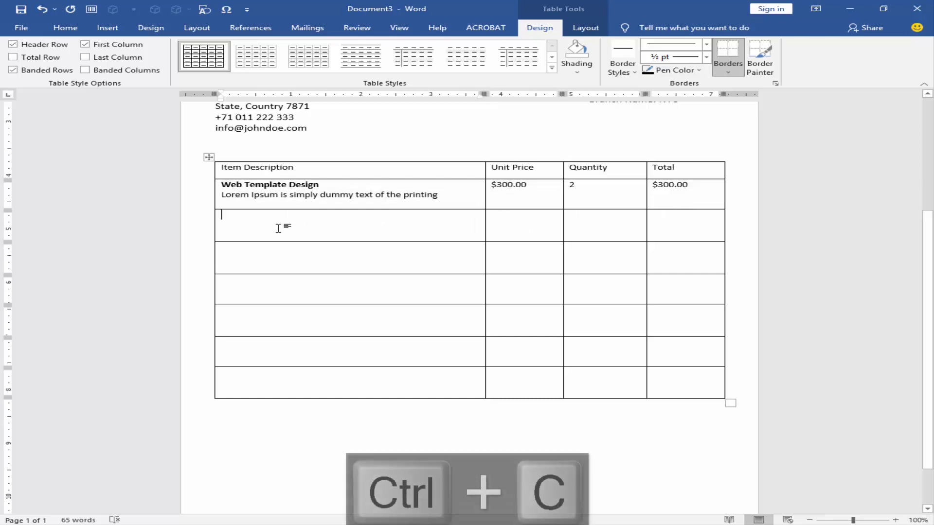
pyautogui.moveTo(272, 221); pyautogui.dragTo(657, 349)
pyautogui.hotkey('ctrl', 'v')
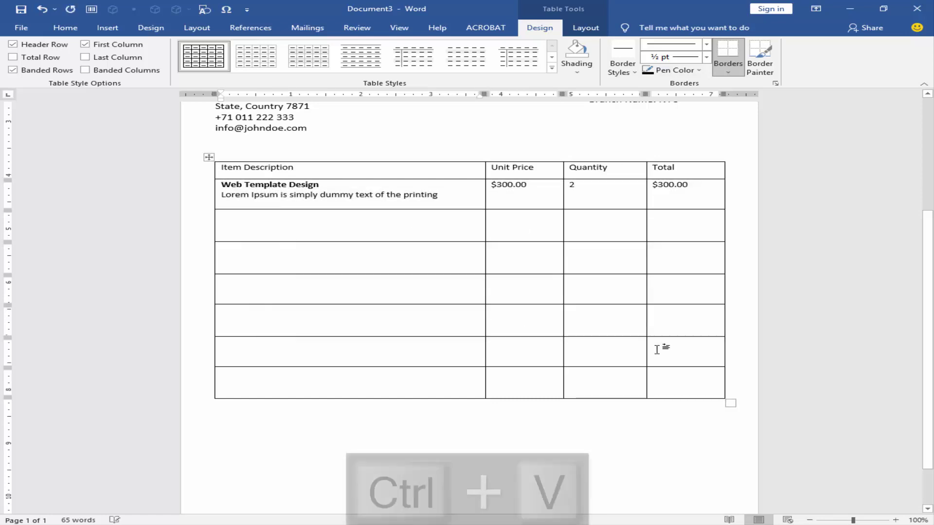
pyautogui.click(331, 224)
# - Center the contents of the six item rows vertically while keeping them left-aligned
pyautogui.moveTo(242, 192); pyautogui.dragTo(670, 350)
pyautogui.click(586, 27)
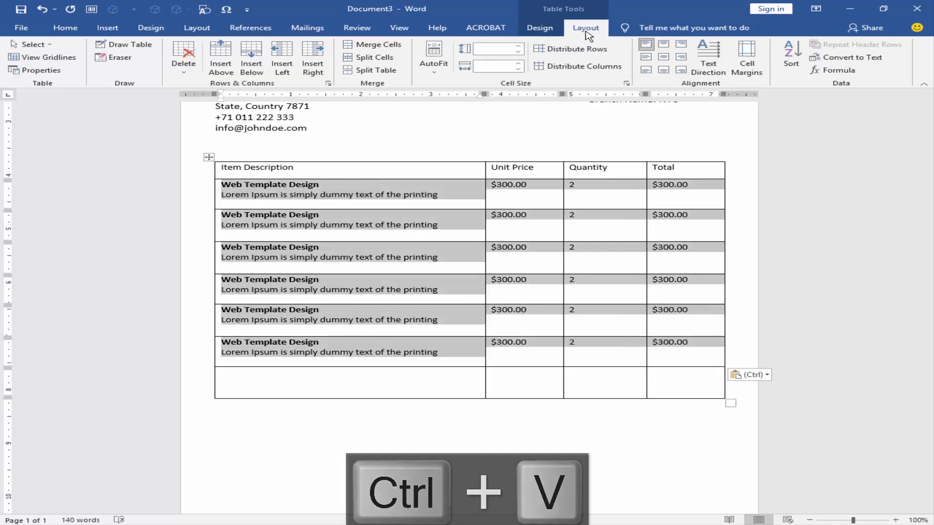
pyautogui.click(646, 57)
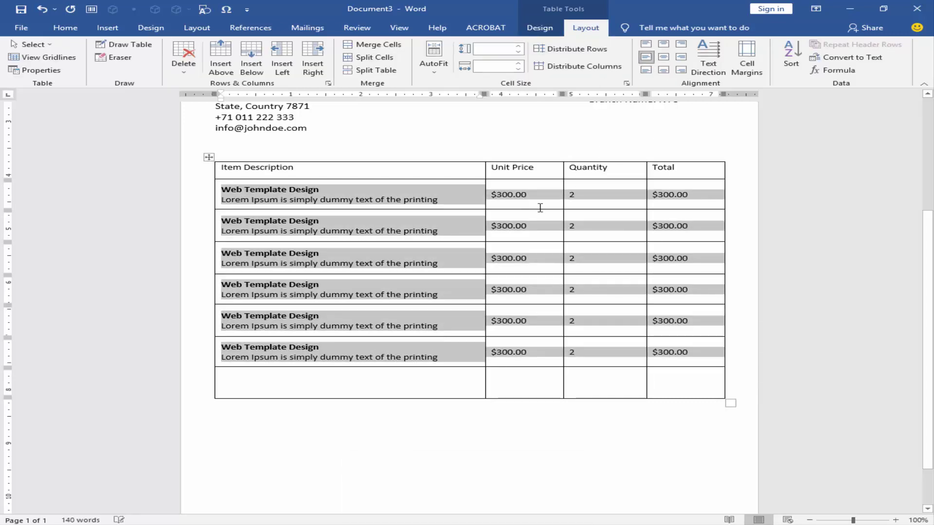
pyautogui.click(539, 208)
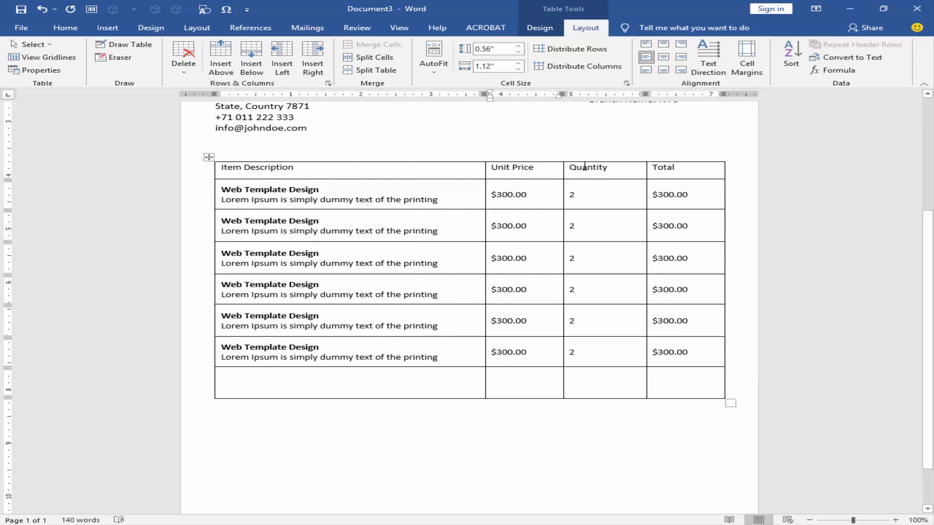
# - Center the Unit Price, Quantity and Total columns horizontally and vertically, from the header through the last item row
pyautogui.moveTo(522, 176); pyautogui.dragTo(681, 352)
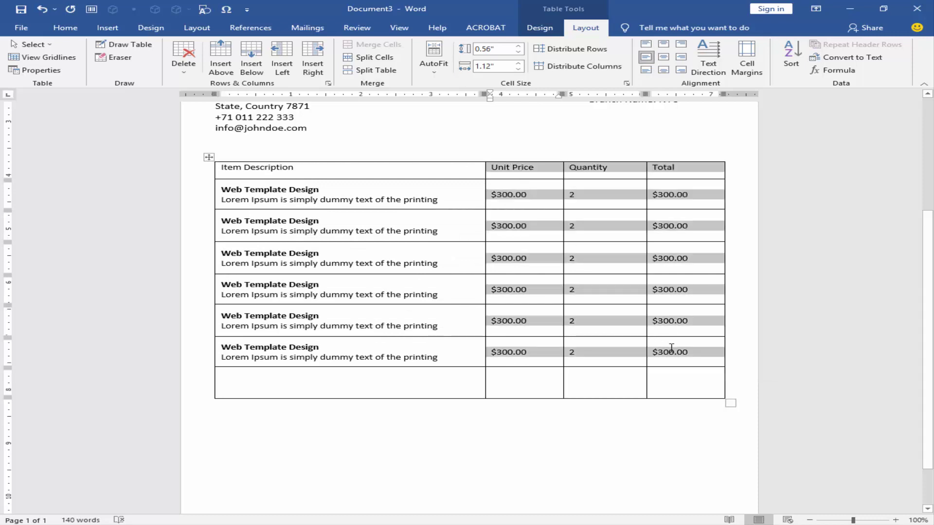
pyautogui.click(664, 58)
pyautogui.click(530, 204)
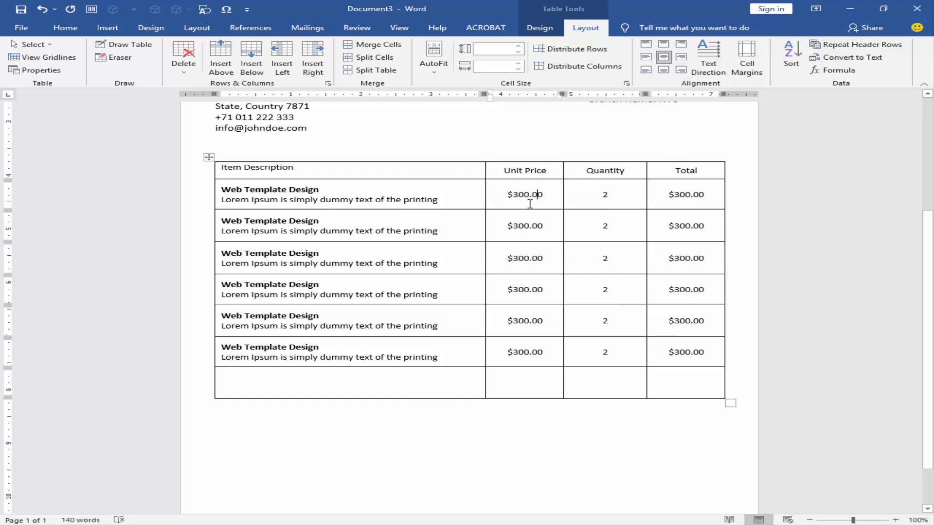
# - Align the Item Description header cell center-left so it is vertically centered
pyautogui.click(270, 166)
pyautogui.click(664, 58)
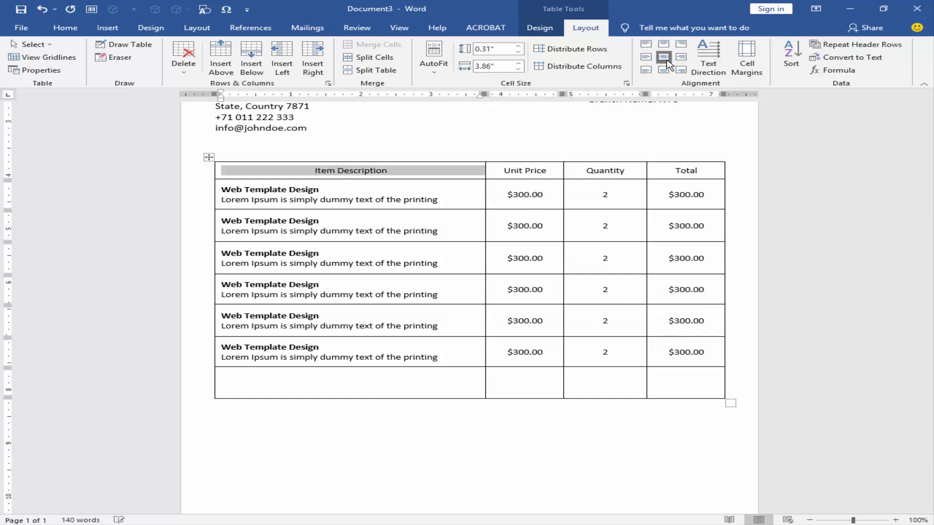
pyautogui.click(646, 58)
pyautogui.click(610, 171)
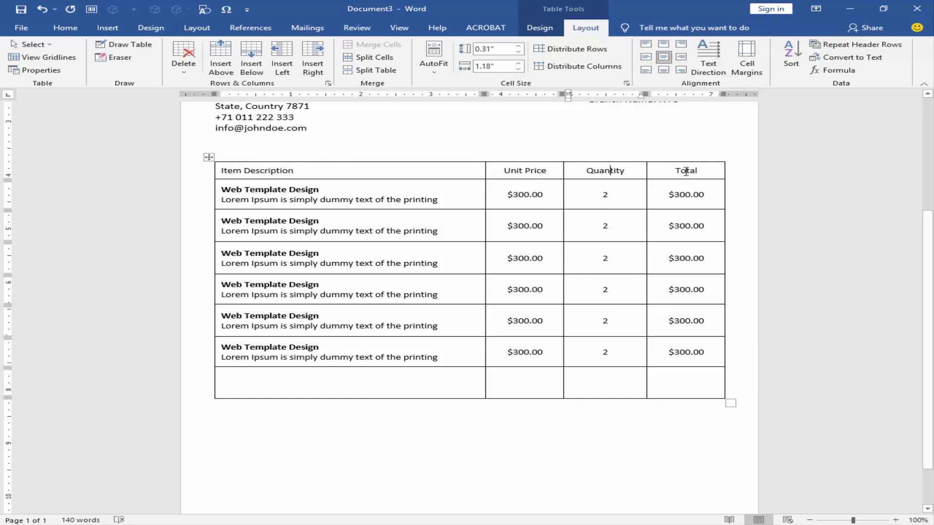
# - Enlarge the header row's text by one size and make it bold
pyautogui.moveTo(688, 171); pyautogui.dragTo(334, 173)
pyautogui.hotkey('ctrl', 'shift', '.')
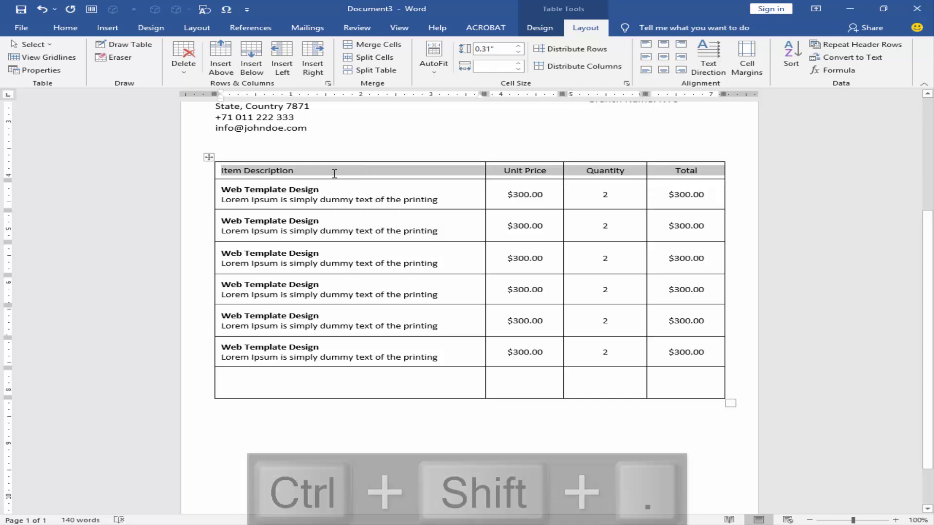
pyautogui.hotkey('ctrl', 'b')
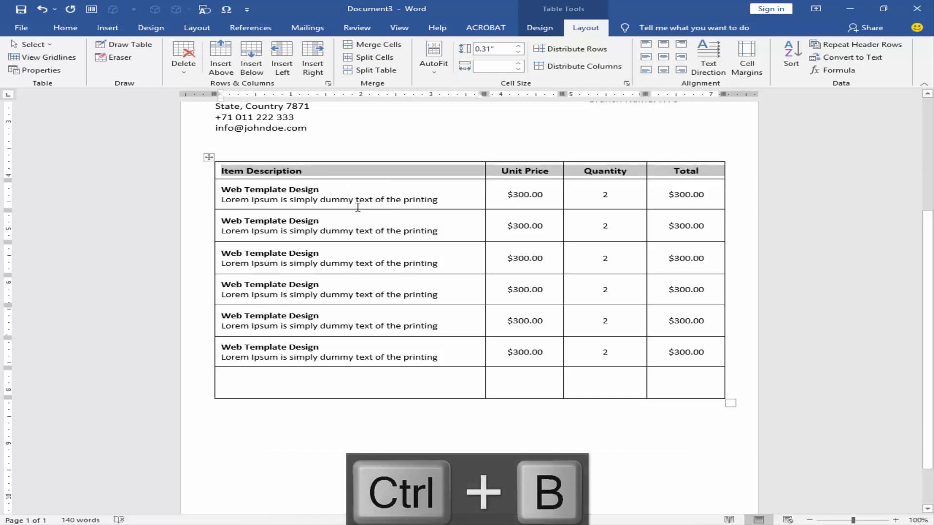
pyautogui.click(356, 200)
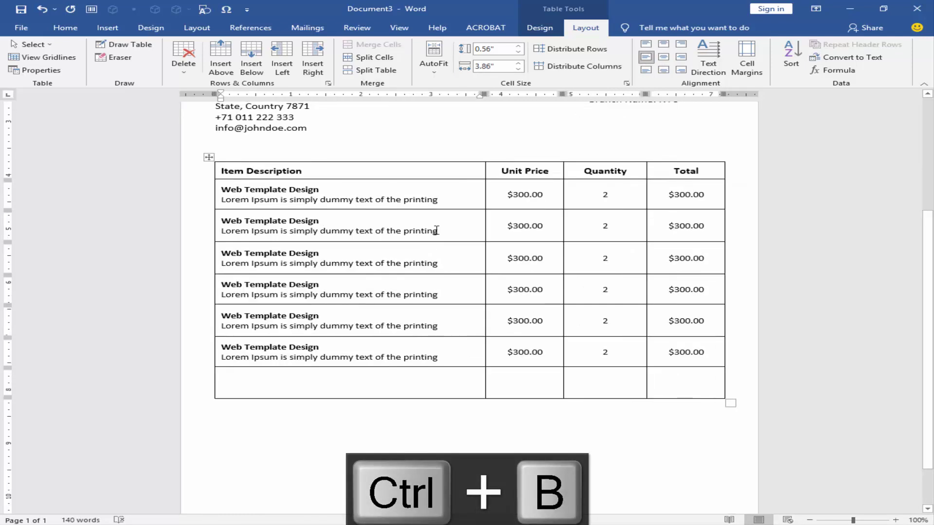
# - Reduce the empty last row's height to about 0.3 in and add three more rows of that height below it
pyautogui.scroll(1, 448, 253)
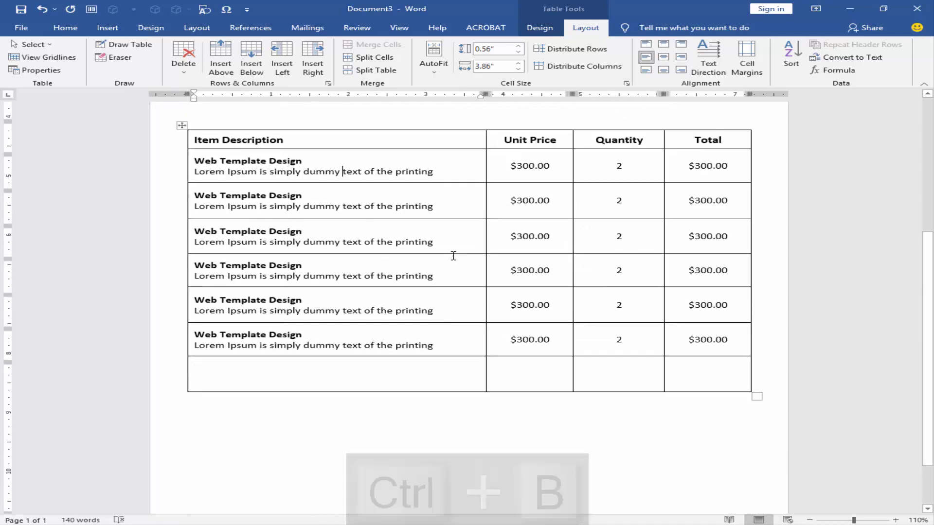
pyautogui.scroll(-1, 453, 255)
pyautogui.moveTo(612, 358)
pyautogui.mouseDown()
pyautogui.moveTo(611, 342)
pyautogui.moveTo(622, 345)
pyautogui.mouseUp()
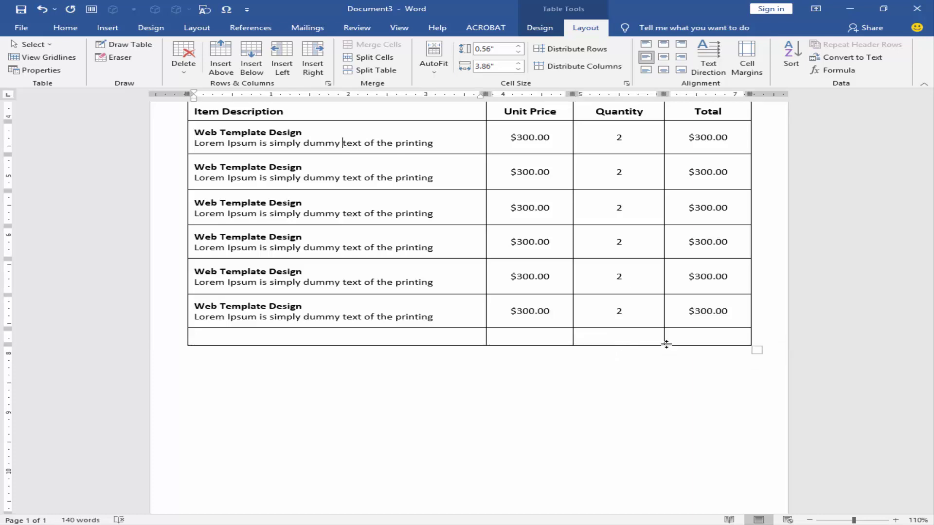
pyautogui.press('Tab')
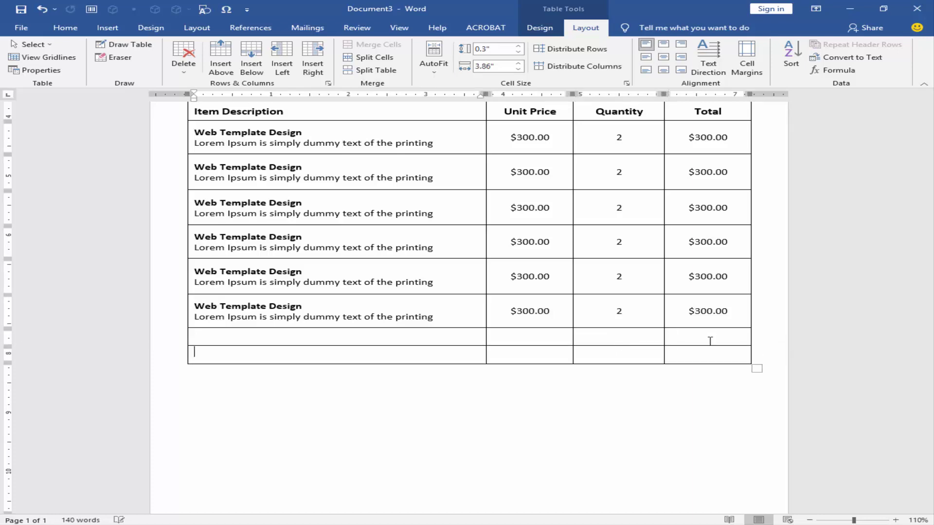
pyautogui.click(699, 355)
pyautogui.press('Tab')
pyautogui.click(696, 374)
pyautogui.press('Tab')
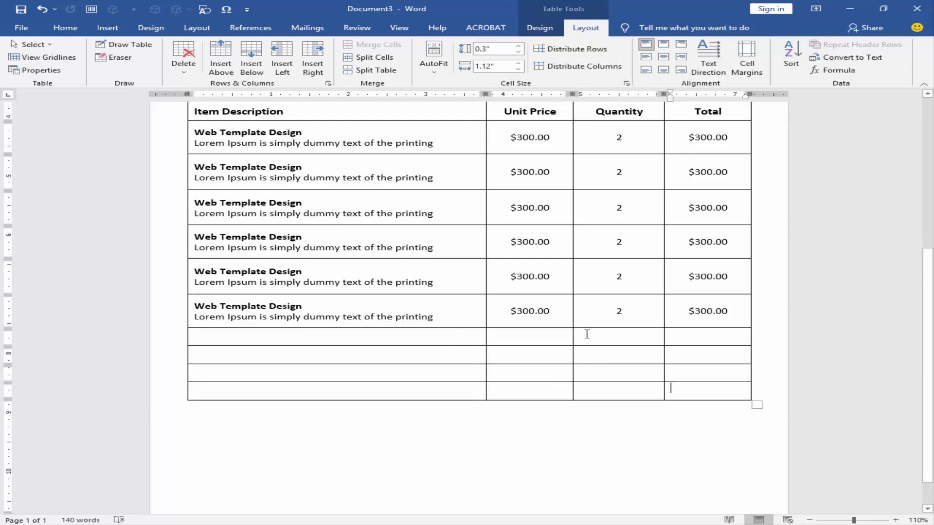
# - Merge the first three cells in each of the four empty rows, keeping the Total column cells separate
pyautogui.moveTo(587, 334); pyautogui.dragTo(450, 334)
pyautogui.rightClick(451, 336)
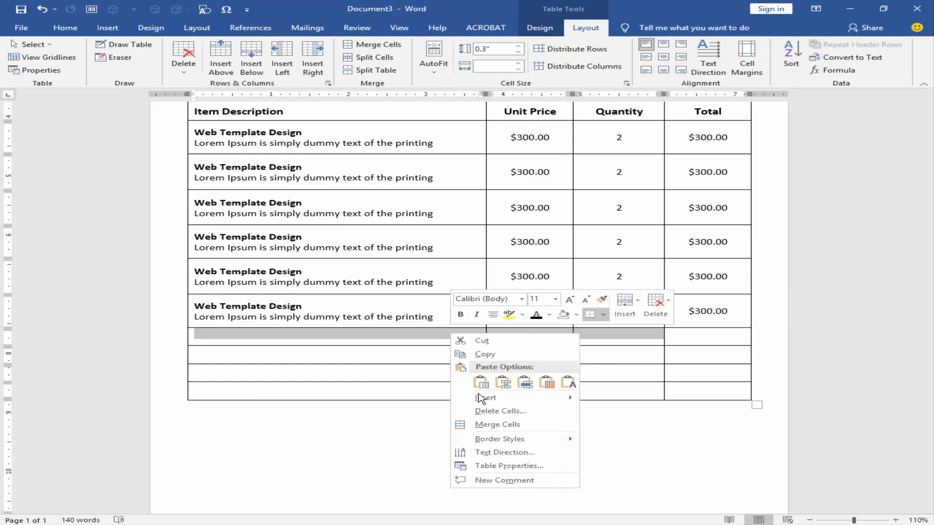
pyautogui.click(506, 425)
pyautogui.moveTo(589, 354); pyautogui.dragTo(457, 359)
pyautogui.rightClick(457, 360)
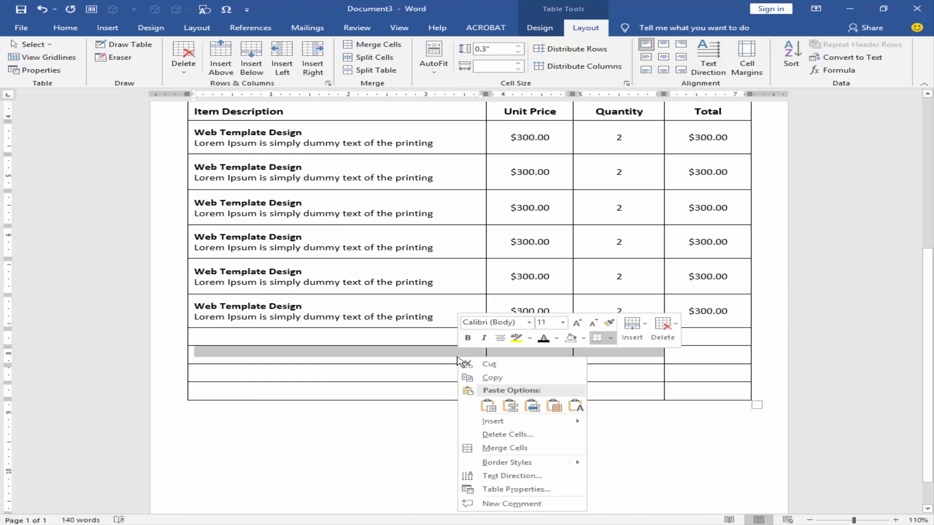
pyautogui.click(505, 448)
pyautogui.moveTo(559, 369); pyautogui.dragTo(478, 374)
pyautogui.rightClick(478, 375)
pyautogui.click(492, 314)
pyautogui.click(536, 388)
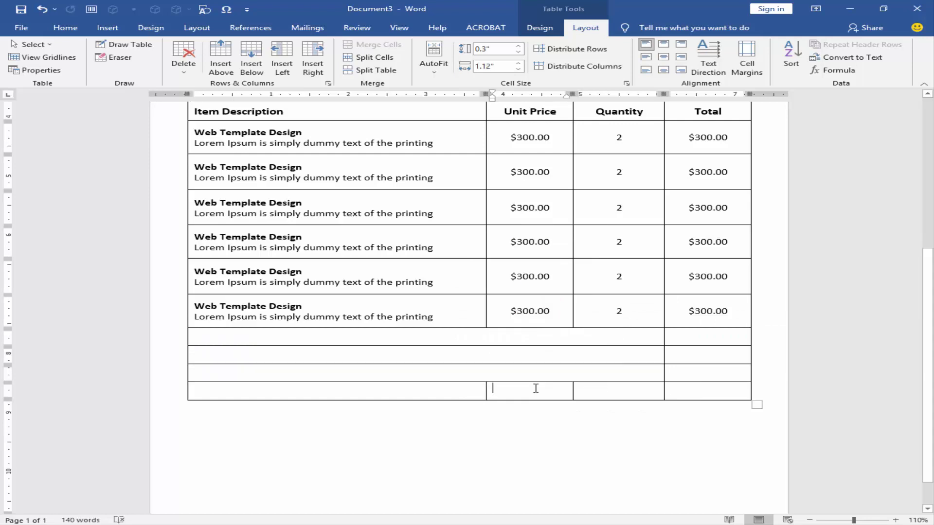
pyautogui.moveTo(535, 388); pyautogui.dragTo(459, 389)
pyautogui.rightClick(460, 389)
pyautogui.click(501, 321)
# - Copy Subtotal, Taxes, Discount and Total from Notepad into the four merged cells, formatted bold and aligned center-right
pyautogui.hotkey('alt', 'Tab')
pyautogui.moveTo(321, 267); pyautogui.dragTo(290, 236)
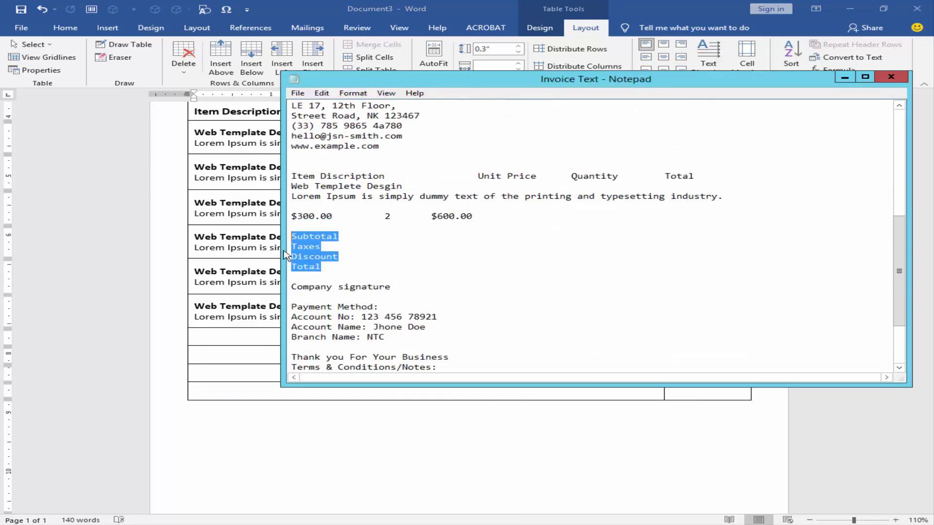
pyautogui.hotkey('ctrl', 'c')
pyautogui.hotkey('alt', 'Tab')
pyautogui.moveTo(292, 334); pyautogui.dragTo(291, 387)
pyautogui.hotkey('ctrl', 'v')
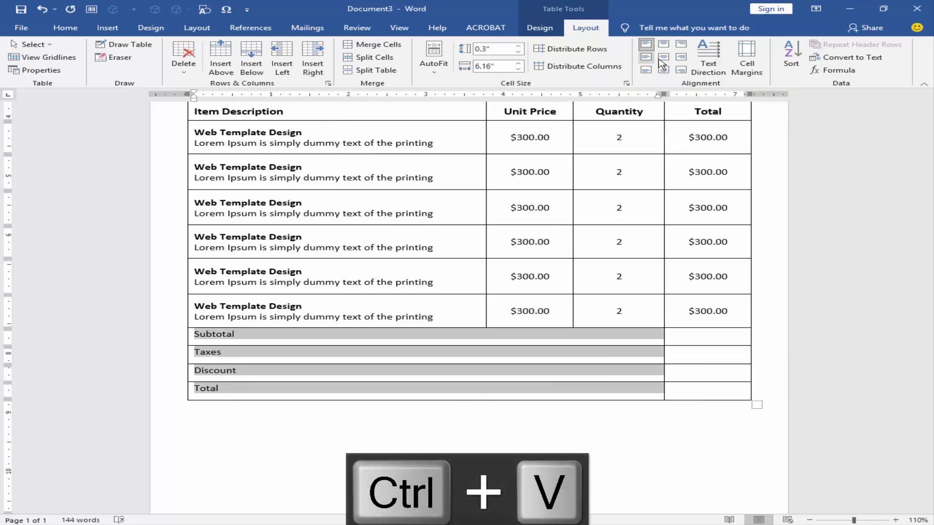
pyautogui.click(681, 57)
pyautogui.hotkey('ctrl', 'b')
# - Narrow the four summary label cells so their left border lines up with the Quantity column's left edge
pyautogui.moveTo(188, 350); pyautogui.dragTo(577, 347)
pyautogui.keyDown('ctrl'); pyautogui.scroll(7, 573, 349); pyautogui.keyUp('ctrl')
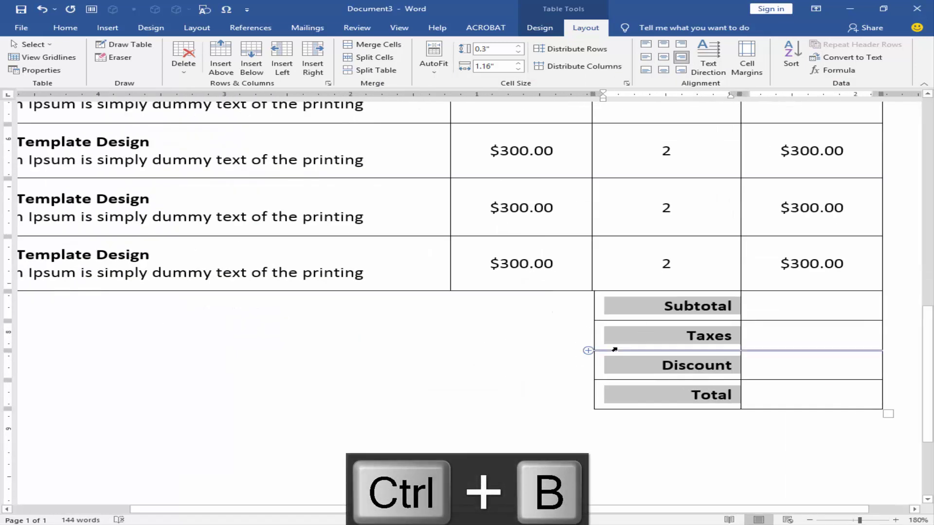
pyautogui.click(591, 340)
pyautogui.keyDown('ctrl'); pyautogui.scroll(-11, 624, 318); pyautogui.keyUp('ctrl')
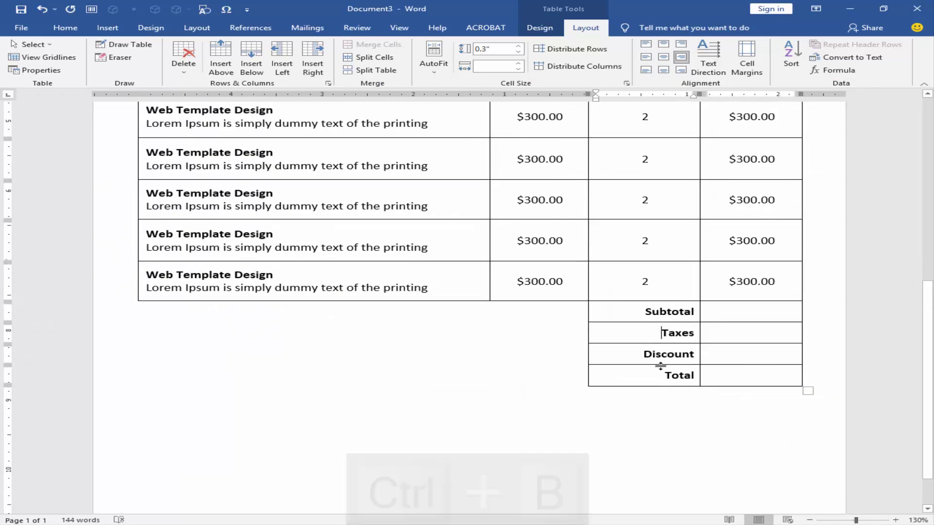
pyautogui.keyDown('ctrl'); pyautogui.scroll(4, 662, 362); pyautogui.keyUp('ctrl')
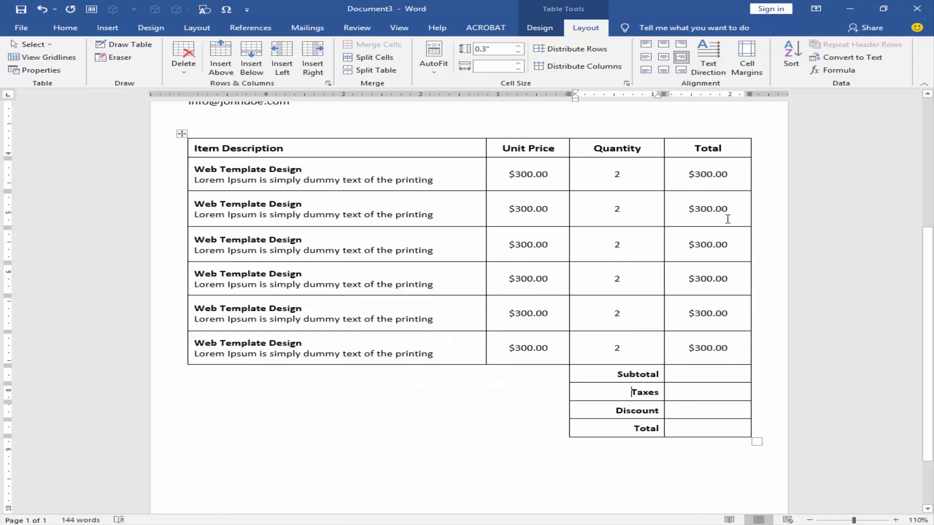
# - Change the first item's total to $600.00 and copy it, centered, into the Total cells of all other item rows
pyautogui.rightClick(700, 174)
pyautogui.press('u')
pyautogui.moveTo(686, 176); pyautogui.dragTo(728, 175)
pyautogui.hotkey('ctrl', 'c')
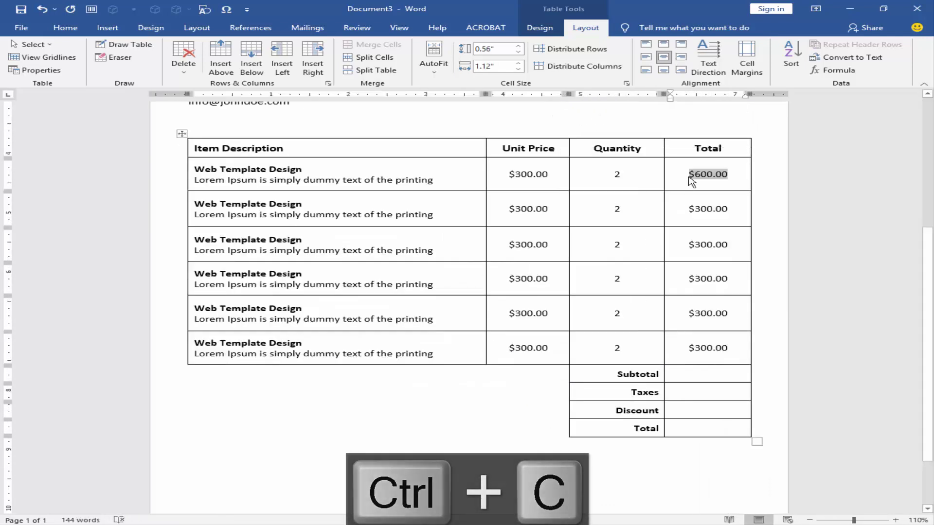
pyautogui.moveTo(691, 209); pyautogui.dragTo(677, 184)
pyautogui.hotkey('ctrl', 'v')
pyautogui.click(663, 56)
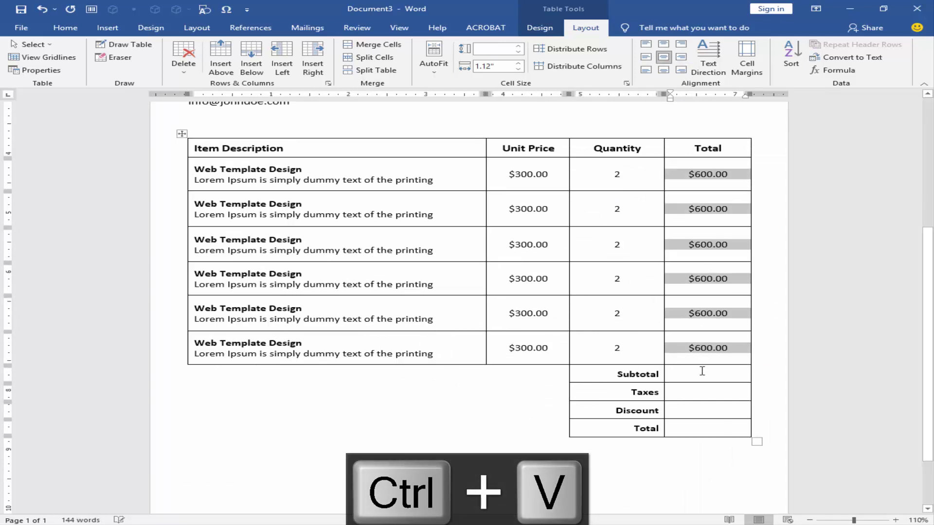
# - Enter $3600.00 as the Subtotal amount and center the four summary amount cells horizontally and vertically
pyautogui.click(711, 378)
pyautogui.write('$36')
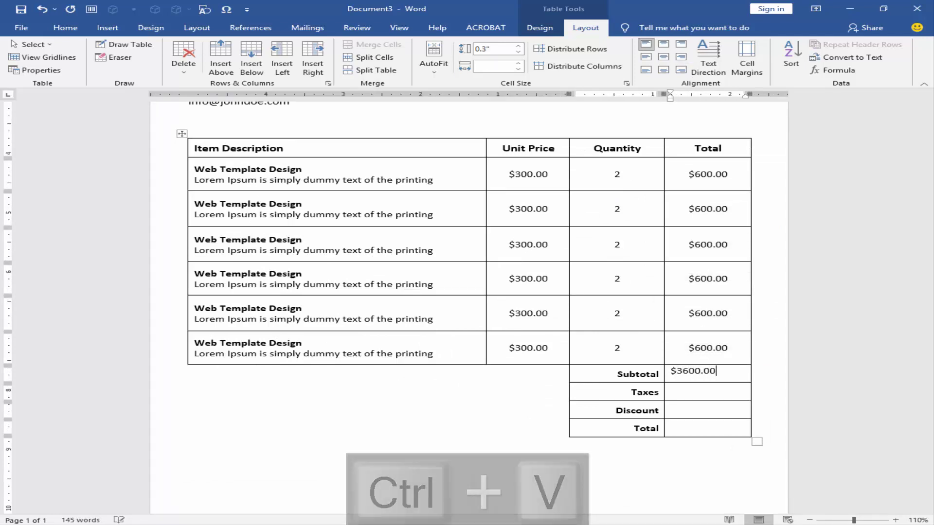
pyautogui.write('00.00')
pyautogui.moveTo(708, 365); pyautogui.dragTo(717, 435)
pyautogui.hotkey('ctrl', 'e')
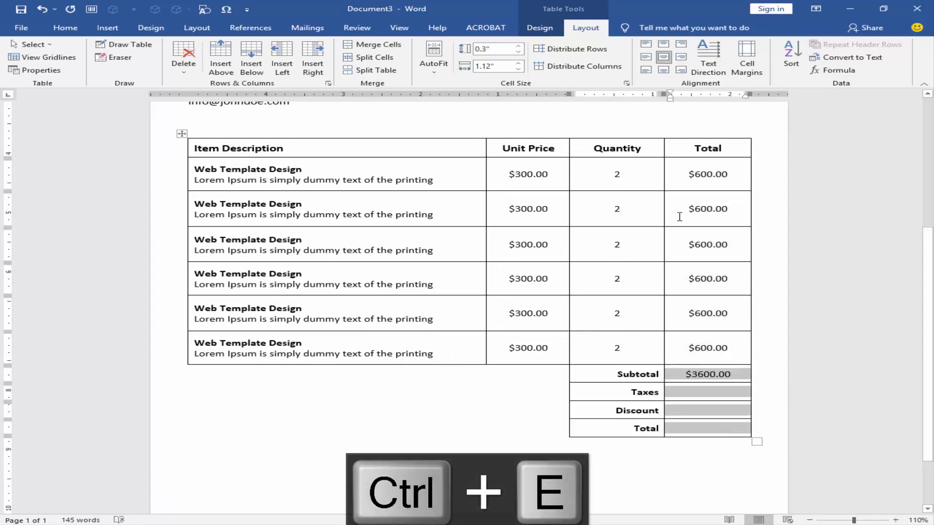
# - Enter 0.00% for Taxes and Discount and $3600.00 for Total, and make the four summary amounts bold
pyautogui.click(713, 384)
pyautogui.write('0.0')
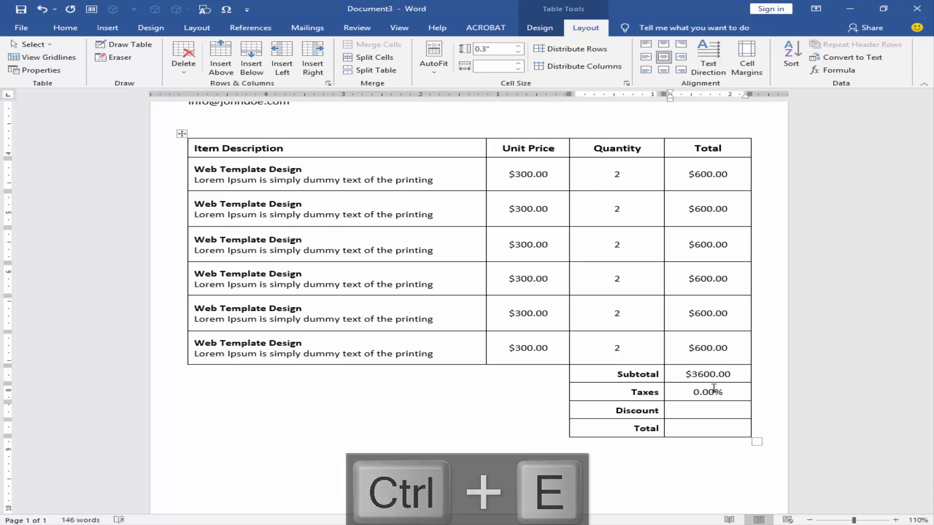
pyautogui.moveTo(724, 392); pyautogui.dragTo(715, 430)
pyautogui.hotkey('ctrl', 'b')
pyautogui.click(572, 410)
pyautogui.scroll(-3, 552, 408)
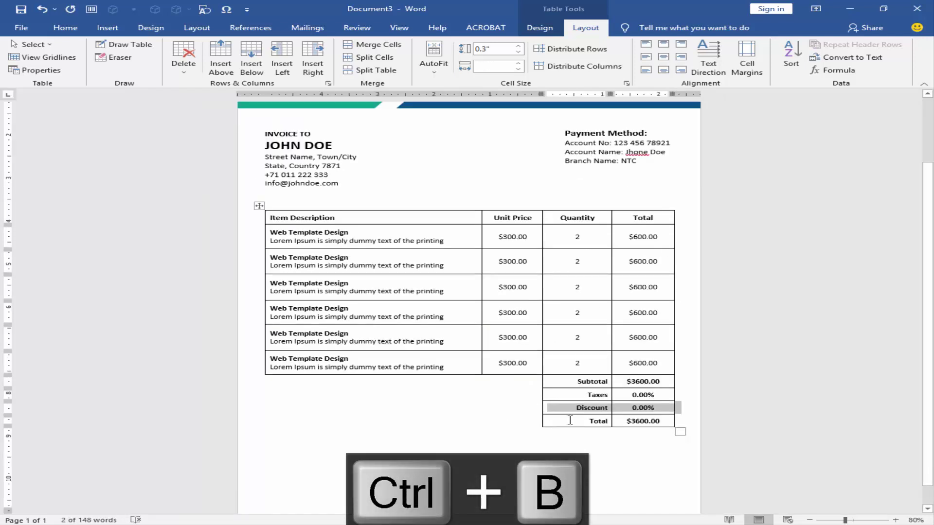
# - Draw a text box about 3.99" wide and 1.35" tall below the item rows, beside the summary cells
pyautogui.click(263, 431)
pyautogui.click(108, 28)
pyautogui.click(194, 45)
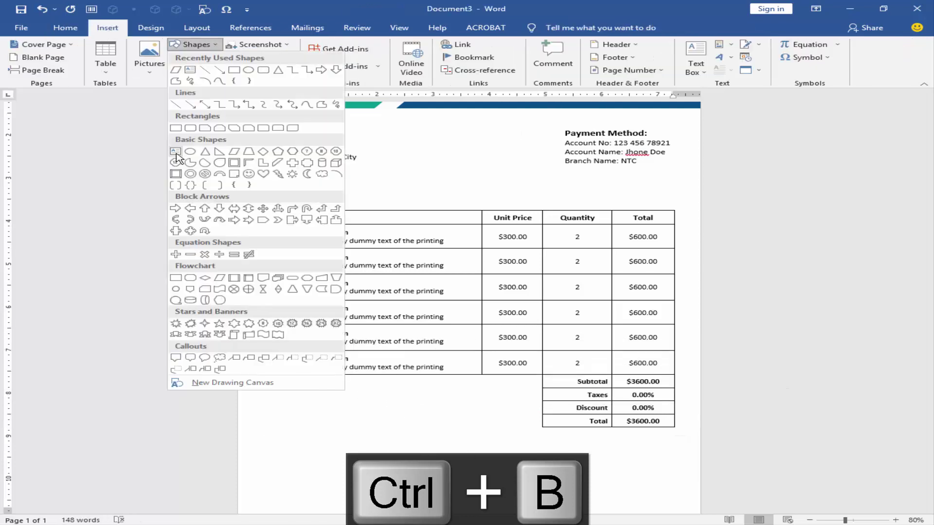
pyautogui.click(175, 151)
pyautogui.moveTo(495, 461); pyautogui.dragTo(495, 462)
# - Copy the "Thank you For Your Business" line and the Terms & Conditions/Notes text from Notepad into the new text box
pyautogui.hotkey('alt', 'Tab')
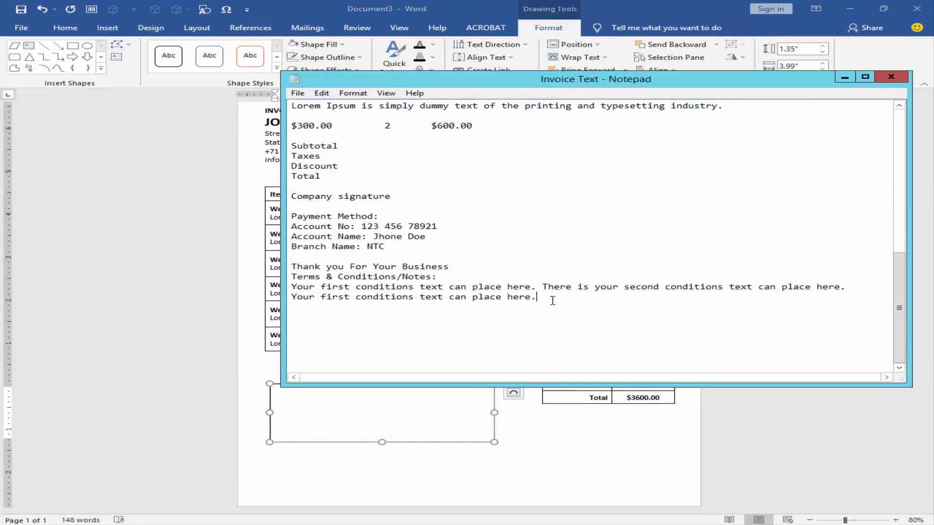
pyautogui.moveTo(553, 296); pyautogui.dragTo(285, 265)
pyautogui.hotkey('ctrl', 'c')
pyautogui.hotkey('alt', 'Tab')
pyautogui.hotkey('ctrl', 'v')
pyautogui.scroll(2, 364, 414)
# - Remove the extra spacing between all paragraphs in the thank-you and terms text box
pyautogui.hotkey('ctrl', 'a')
pyautogui.rightClick(327, 412)
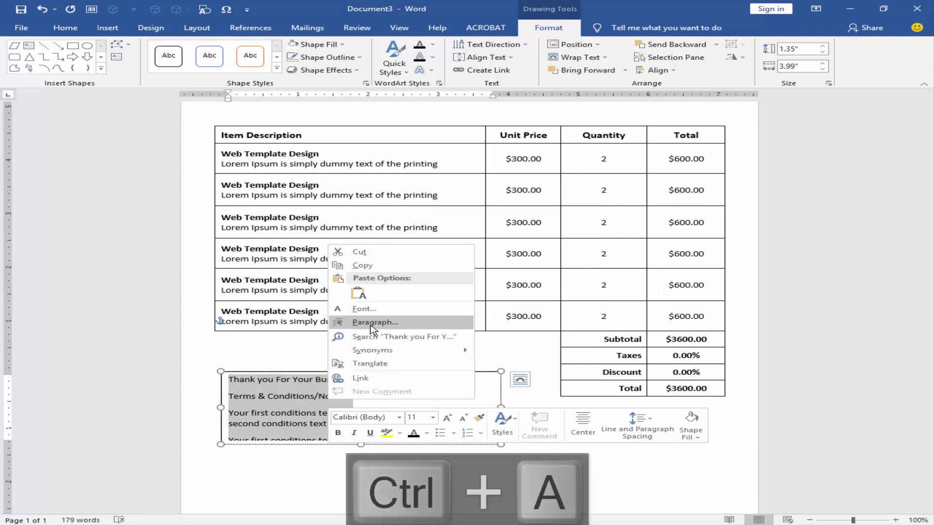
pyautogui.click(340, 331)
pyautogui.click(501, 286)
pyautogui.click(486, 296)
pyautogui.click(523, 395)
pyautogui.click(499, 411)
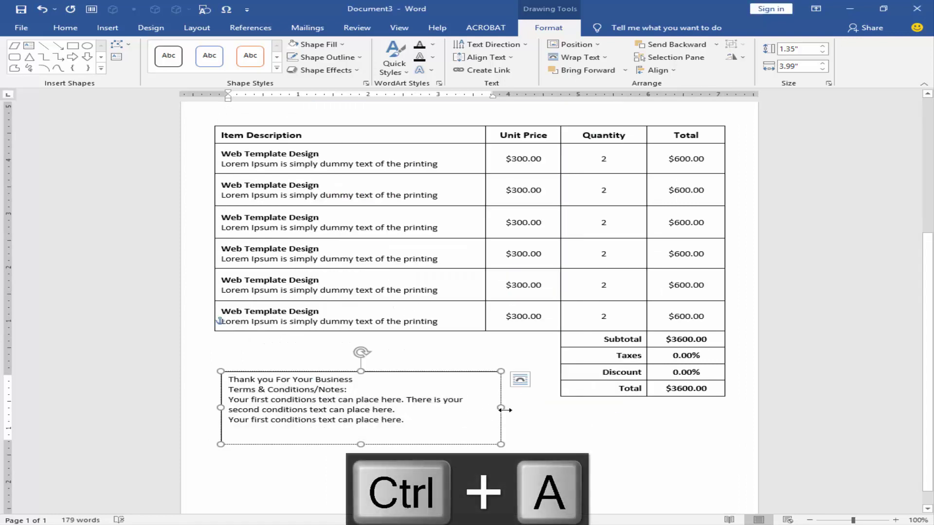
# - Widen the text box to 4.66", join the last condition onto the paragraph before it, and justify that text
pyautogui.moveTo(501, 407); pyautogui.dragTo(549, 406)
pyautogui.click(323, 410)
pyautogui.press('Delete')
pyautogui.hotkey('ctrl', 'j')
# - Enlarge "Thank you For Your Business" to 20 pt and make it bold
pyautogui.moveTo(354, 378); pyautogui.dragTo(230, 379)
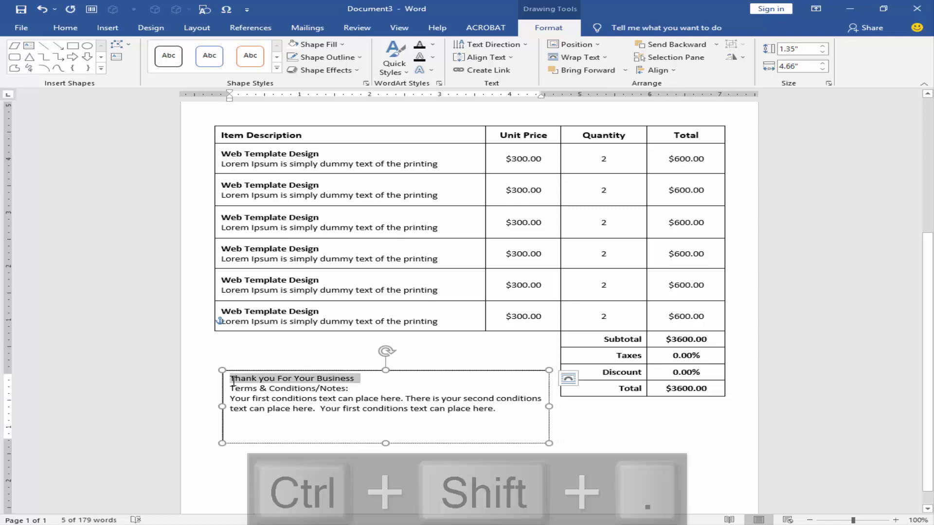
pyautogui.hotkey('ctrl', 'shift', '.')
pyautogui.hotkey('ctrl', 'shift', '.')
pyautogui.hotkey('ctrl', 'shift', '.')
pyautogui.hotkey('ctrl', 'shift', '.')
pyautogui.hotkey('ctrl', 'shift', '.')
# - Add a blank line above "Terms & Conditions/Notes:", extend the text box height to 1.41", and make that heading bold
pyautogui.click(480, 389)
pyautogui.press('Return')
pyautogui.click(385, 443)
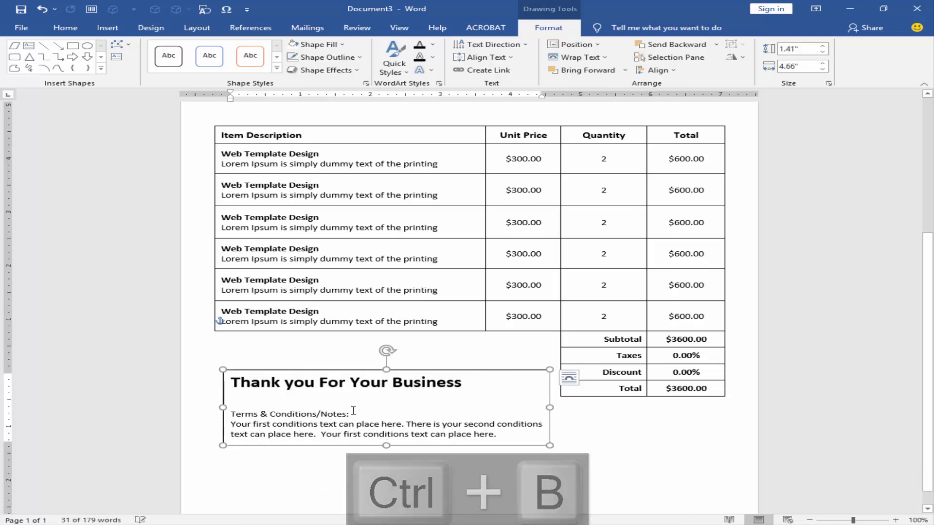
pyautogui.hotkey('ctrl', 'b')
pyautogui.scroll(-1, 461, 450)
pyautogui.click(401, 350)
pyautogui.press('Delete')
pyautogui.hotkey('ctrl', 'z')
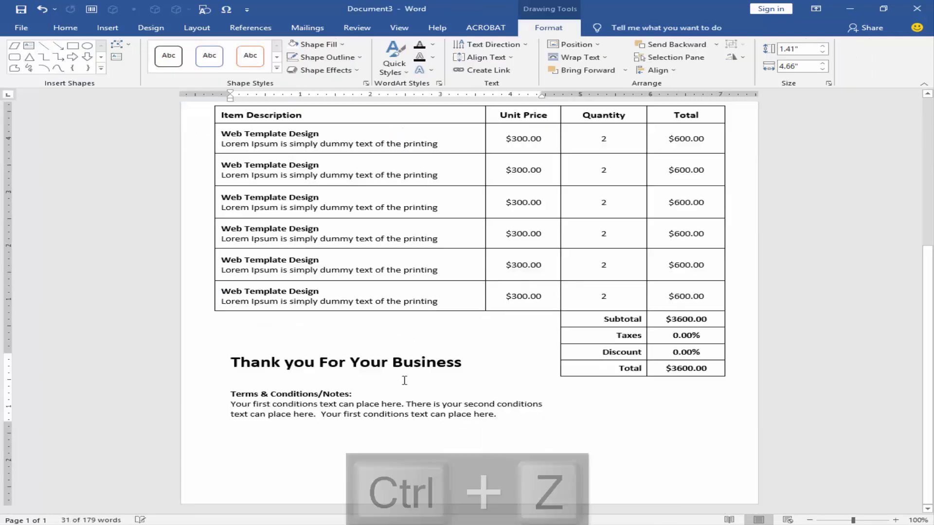
# - Nudge the thank-you text box so its left border lines up with the items table's left edge
pyautogui.hotkey('ctrl', 'Left')
pyautogui.hotkey('ctrl', 'Left')
pyautogui.hotkey('ctrl', 'Left')
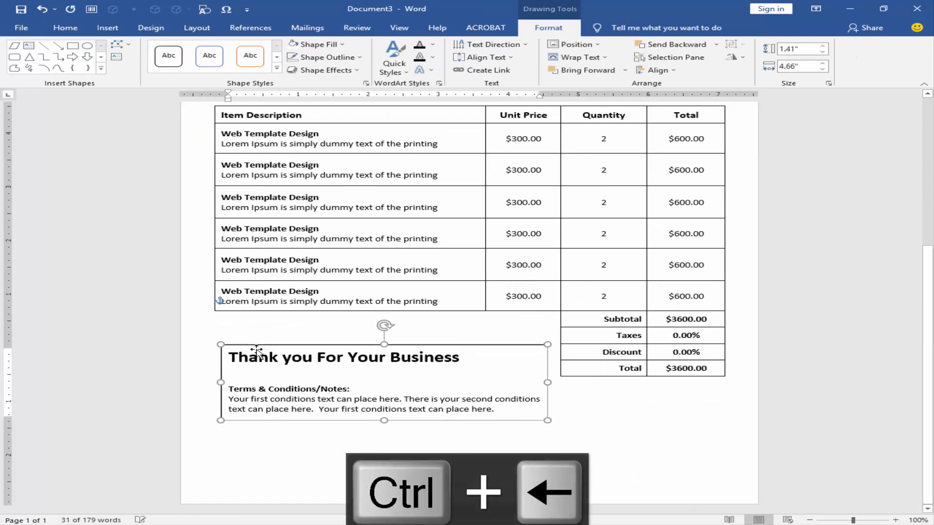
pyautogui.hotkey('ctrl', 'Left')
pyautogui.hotkey('ctrl', 'Left')
pyautogui.hotkey('ctrl', 'Left')
pyautogui.hotkey('ctrl', 'Left')
pyautogui.hotkey('ctrl', 'Left')
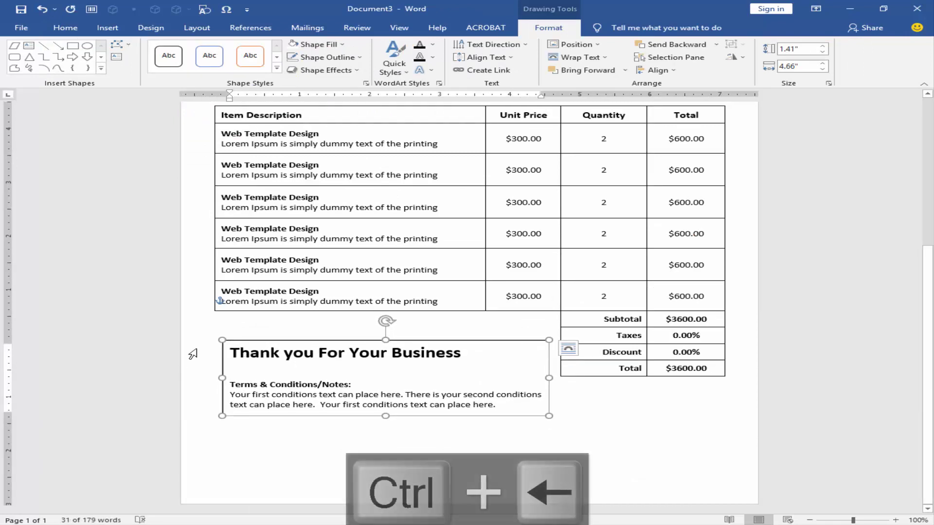
# - Nudge the thank-you text box slightly lower to leave more space below the item rows
pyautogui.hotkey('ctrl', 'Down')
pyautogui.hotkey('ctrl', 'Down')
pyautogui.hotkey('ctrl', 'Down')
pyautogui.hotkey('ctrl', 'Down')
pyautogui.hotkey('ctrl', 'Down')
pyautogui.hotkey('ctrl', 'Down')
pyautogui.click(280, 386)
pyautogui.scroll(-3, 452, 404)
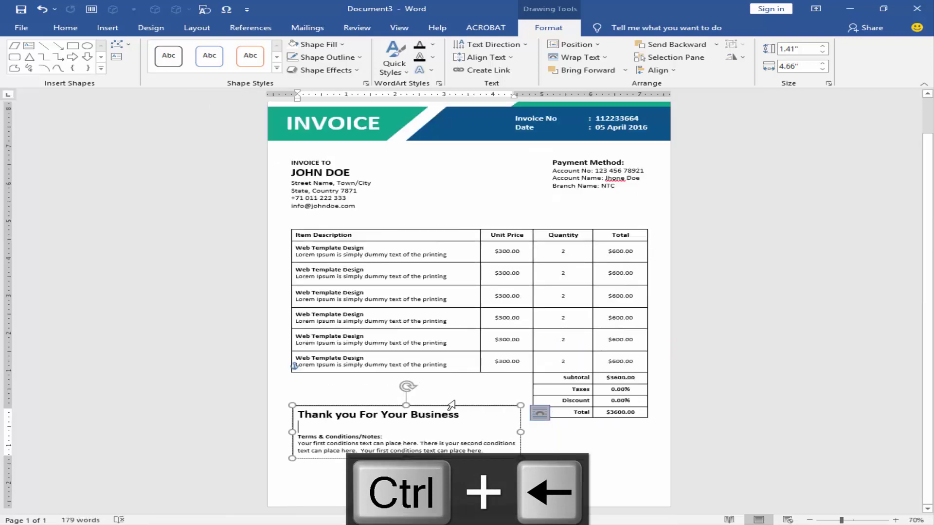
# - Create a bold, centered "Company signature" text box about 1.97" wide and 0.4" tall, and place it below the summary totals
pyautogui.hotkey('ctrl', 'z')
pyautogui.hotkey('ctrl', 'z')
pyautogui.hotkey('ctrl', 'z')
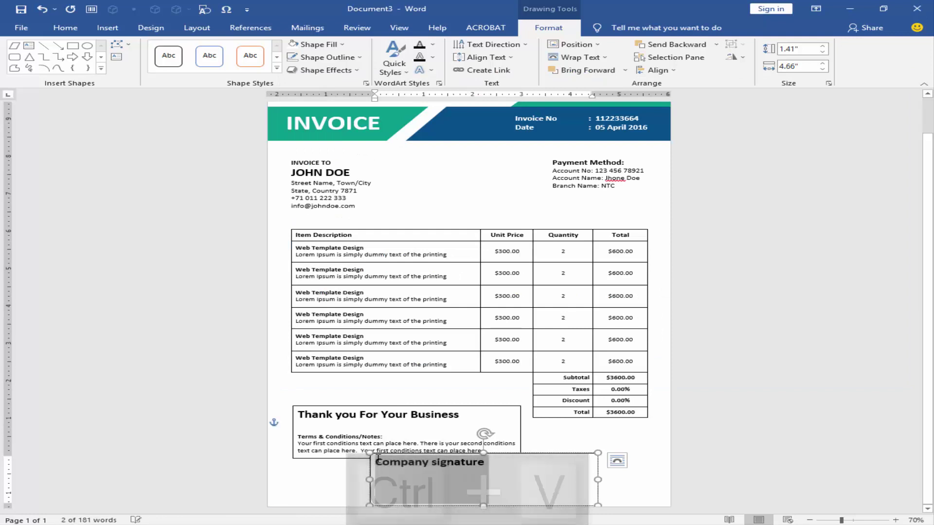
pyautogui.hotkey('ctrl', 'shift', ',')
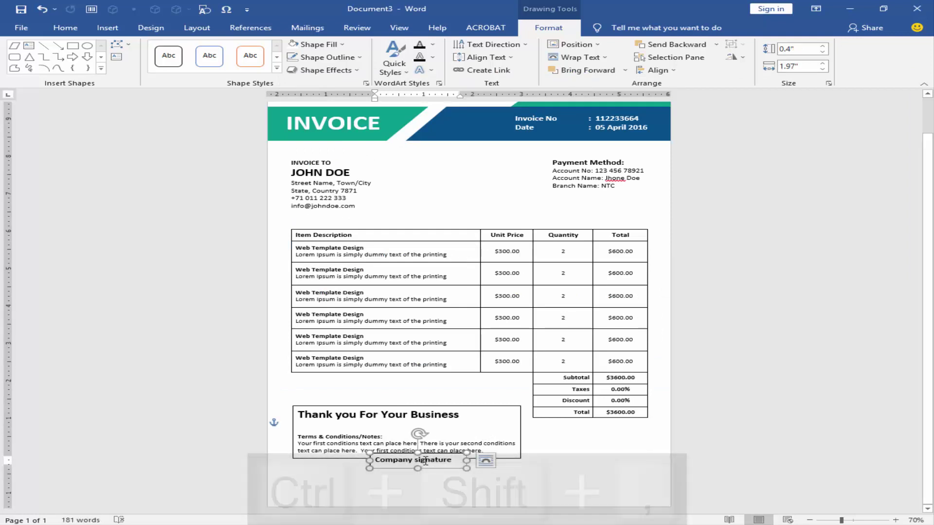
pyautogui.hotkey('ctrl', 'e')
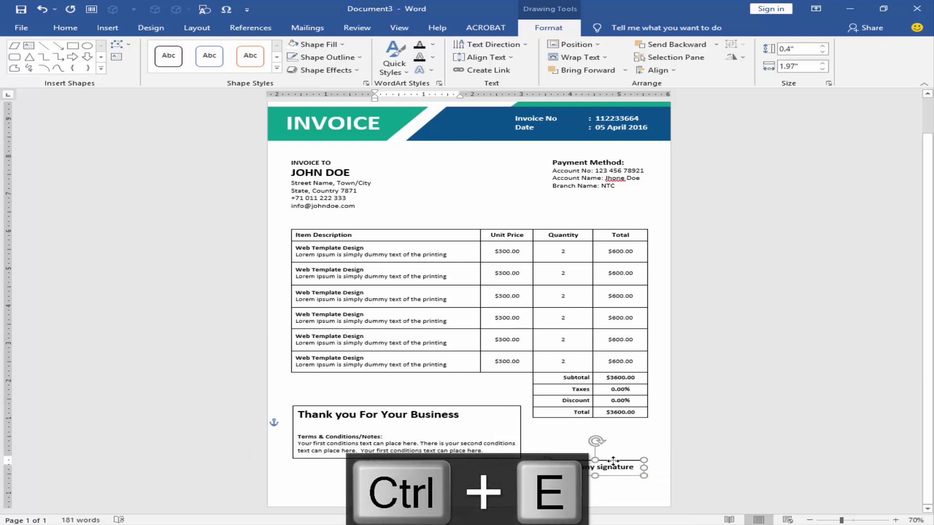
# - Remove the fill and outline from both the thank-you text box and the Company signature text box
pyautogui.keyDown('shift'); pyautogui.click(482, 406); pyautogui.keyUp('shift')
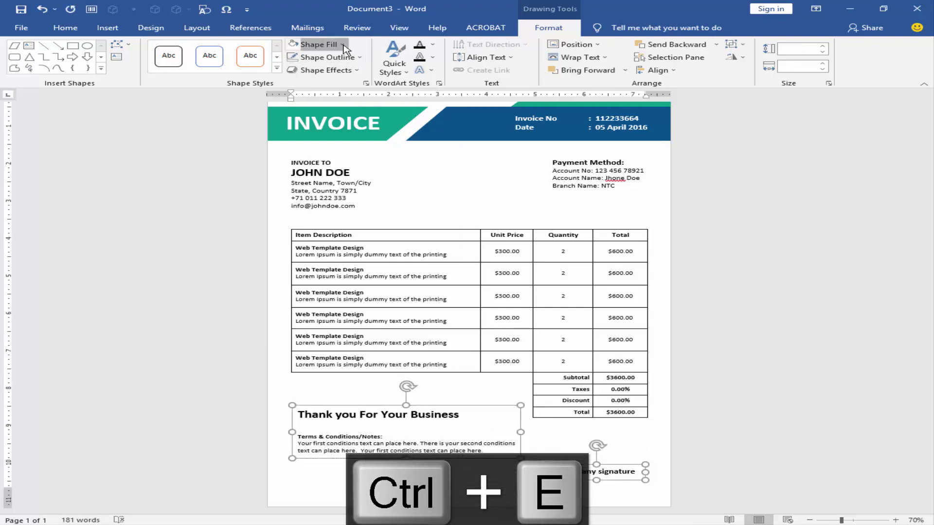
pyautogui.scroll(1, 407, 392)
pyautogui.click(598, 455)
# - Draw a black horizontal line about 2.05" long above "Company signature" and set its weight to 1½ pt
pyautogui.click(106, 28)
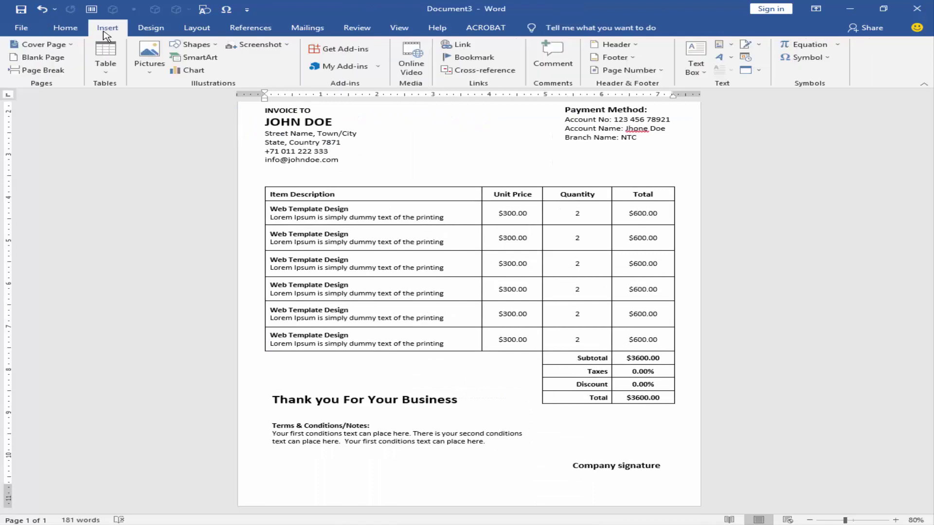
pyautogui.click(193, 45)
pyautogui.click(176, 106)
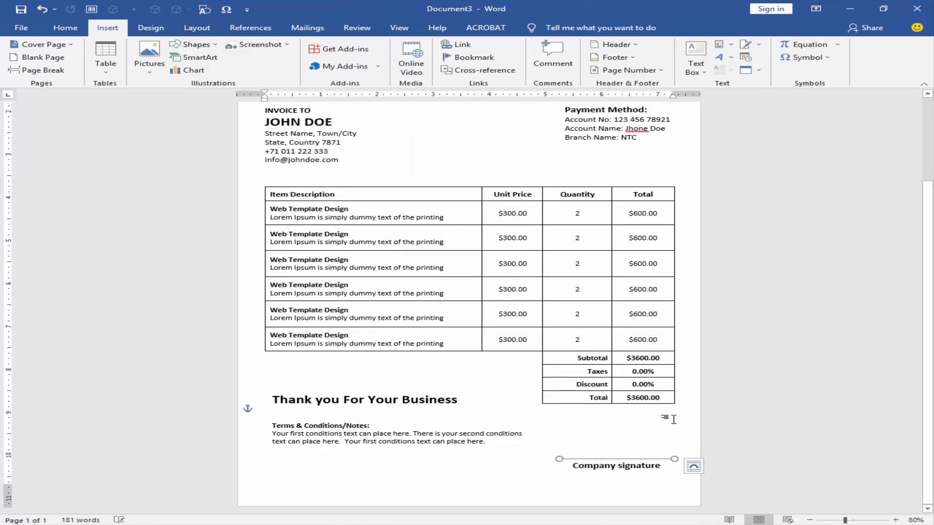
pyautogui.hotkey('ctrl', 'Left')
pyautogui.click(325, 57)
pyautogui.moveTo(340, 206)
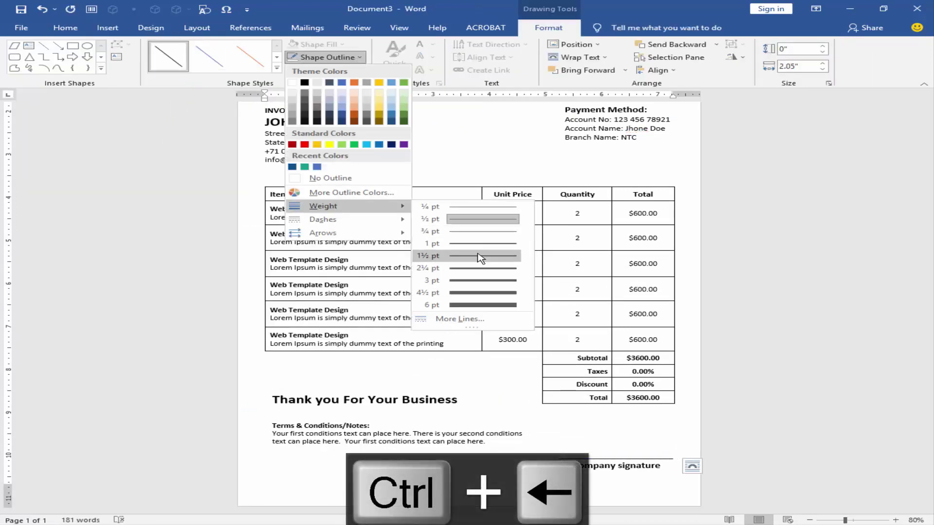
pyautogui.click(481, 256)
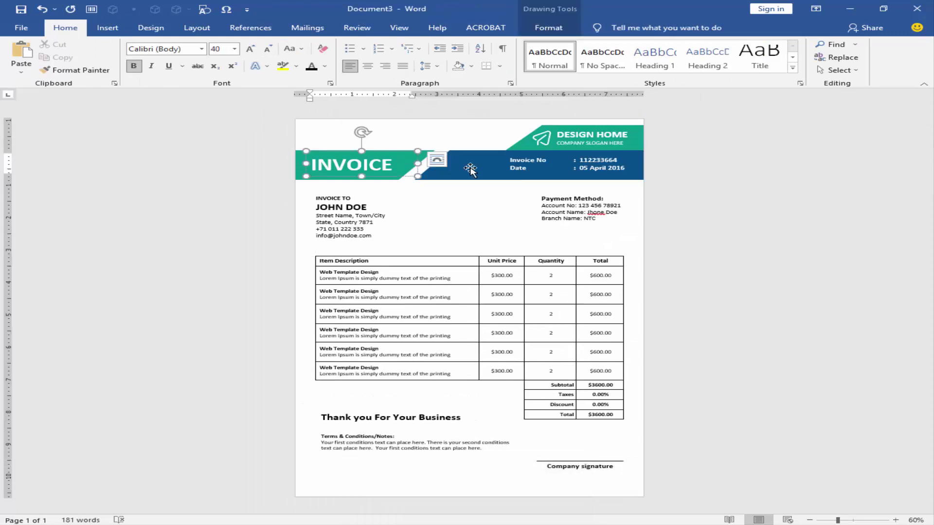
# - Copy the green and blue header banner shapes to the foot of the page, flipping the upper green shape
pyautogui.click(470, 169)
pyautogui.moveTo(548, 128); pyautogui.dragTo(492, 510)
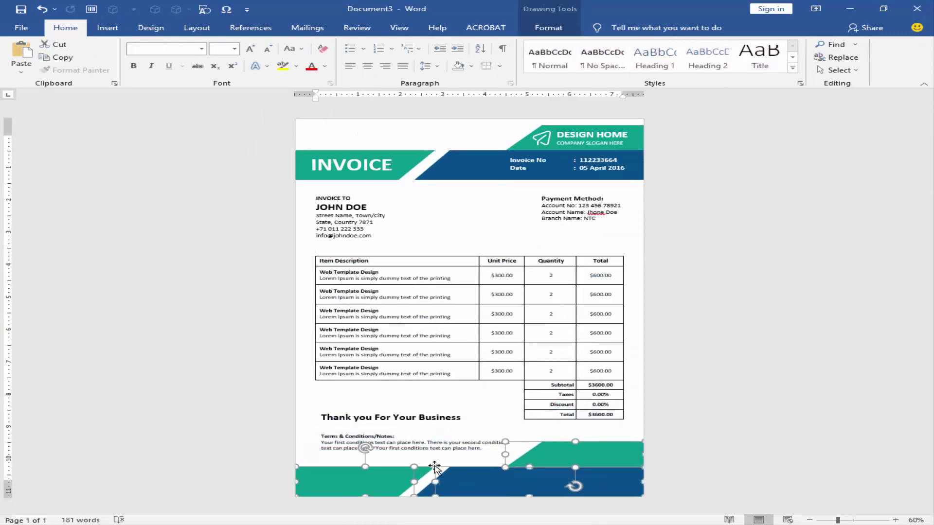
# - Flatten the copied footer shapes into a thin band along the page's bottom edge, below the Company signature
pyautogui.click(578, 445)
pyautogui.scroll(1, 591, 458)
pyautogui.hotkey('ctrl', 'z')
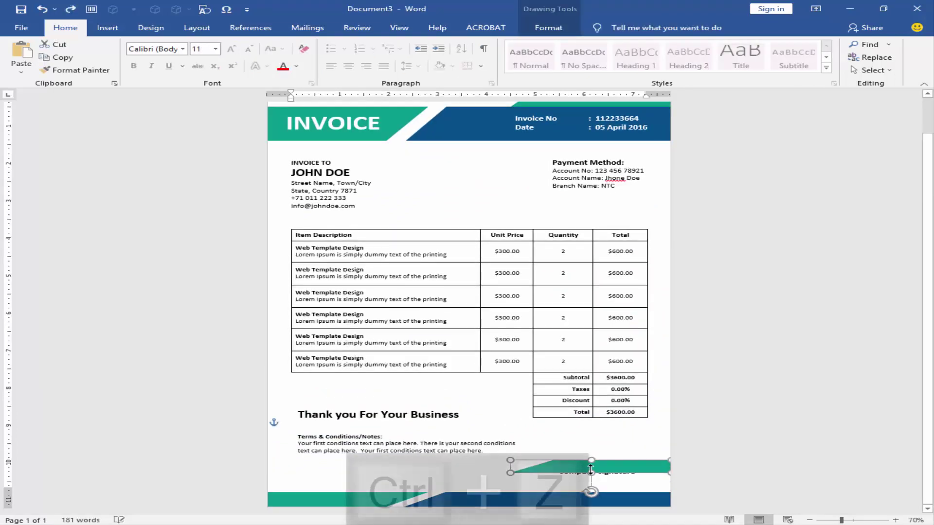
pyautogui.scroll(2, 469, 444)
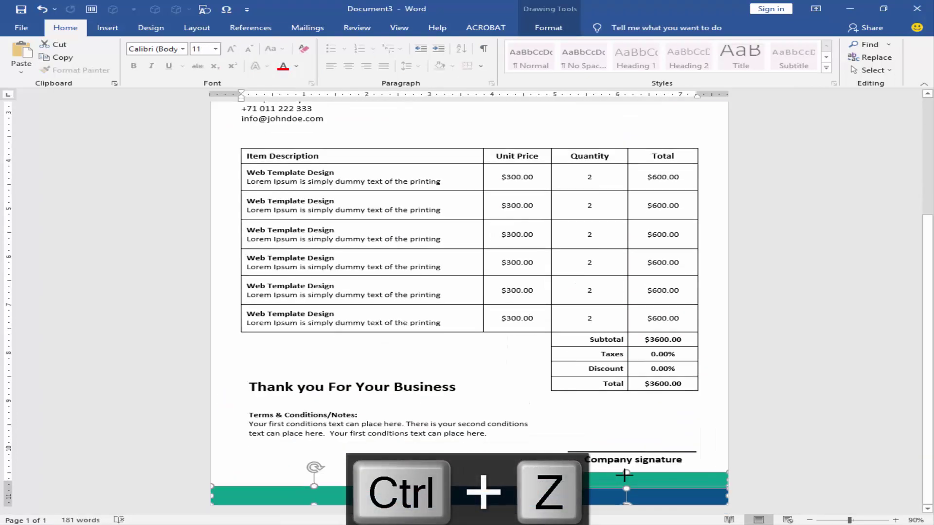
pyautogui.hotkey('ctrl', 'z')
pyautogui.hotkey('ctrl', 'z')
pyautogui.hotkey('ctrl', 'z')
pyautogui.hotkey('ctrl', 'z')
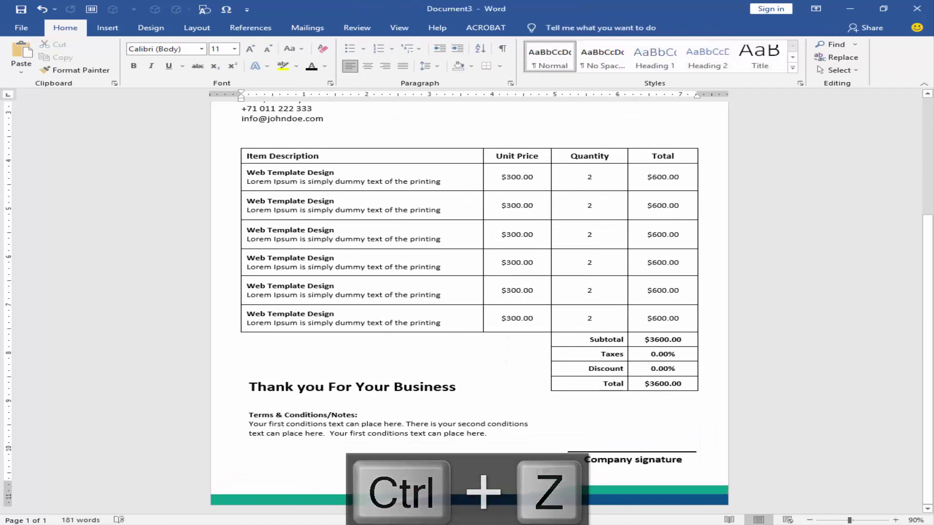
# - Nudge the left green footer shape down so its top edge lines up with the blue footer shape
pyautogui.scroll(-1, 538, 474)
pyautogui.scroll(9, 538, 475)
pyautogui.scroll(-3, 537, 474)
pyautogui.click(490, 480)
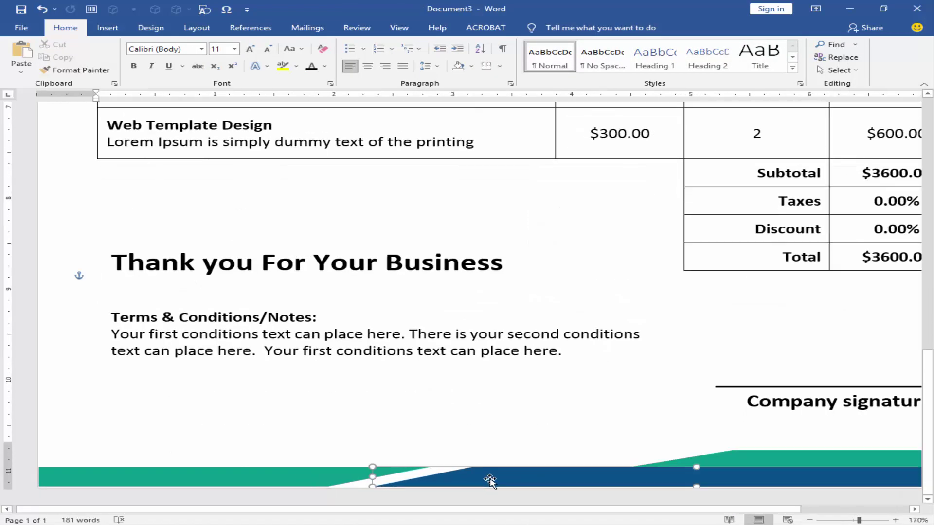
pyautogui.click(307, 477)
pyautogui.hotkey('ctrl', 'Down')
pyautogui.click(748, 463)
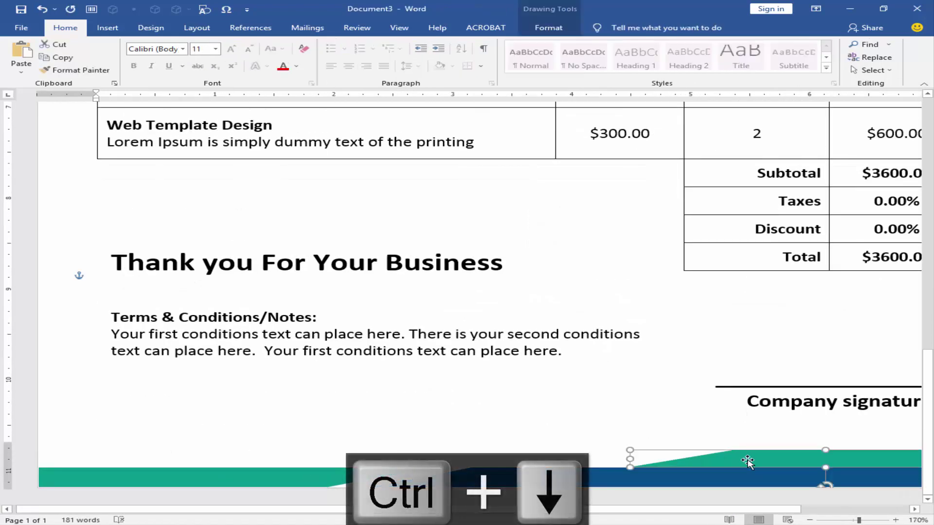
# - Edit the points of the left green and blue footer shapes to make their slanted ends steeper and parallel
pyautogui.rightClick(335, 478)
pyautogui.press('Escape')
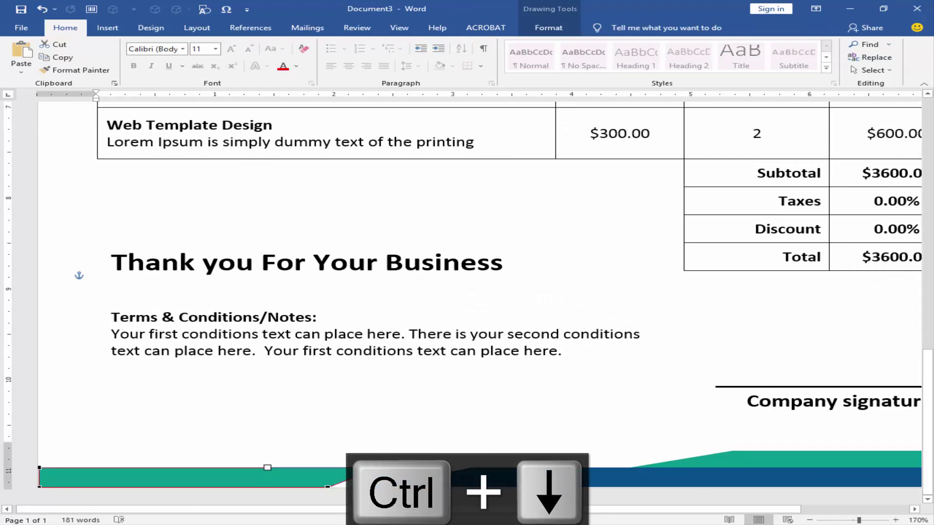
pyautogui.rightClick(530, 474)
pyautogui.click(560, 330)
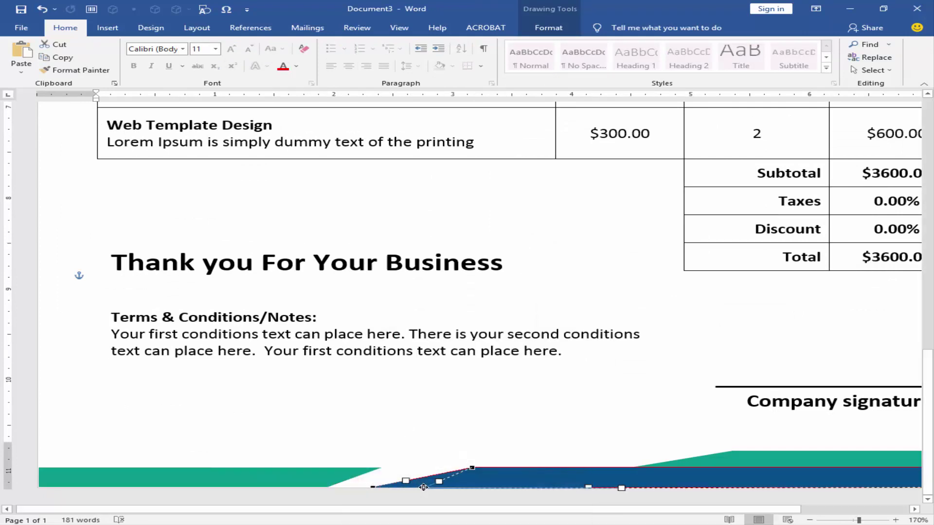
pyautogui.click(702, 465)
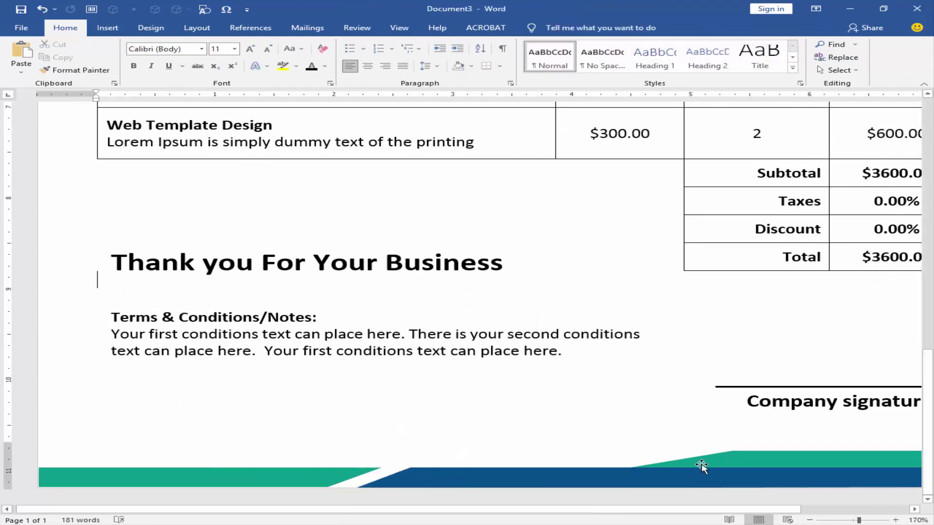
# - Edit the points of the right green footer shape to make its slanted left end steeper
pyautogui.keyDown('ctrl'); pyautogui.scroll(-3, 673, 479); pyautogui.keyUp('ctrl')
pyautogui.rightClick(673, 480)
pyautogui.click(701, 332)
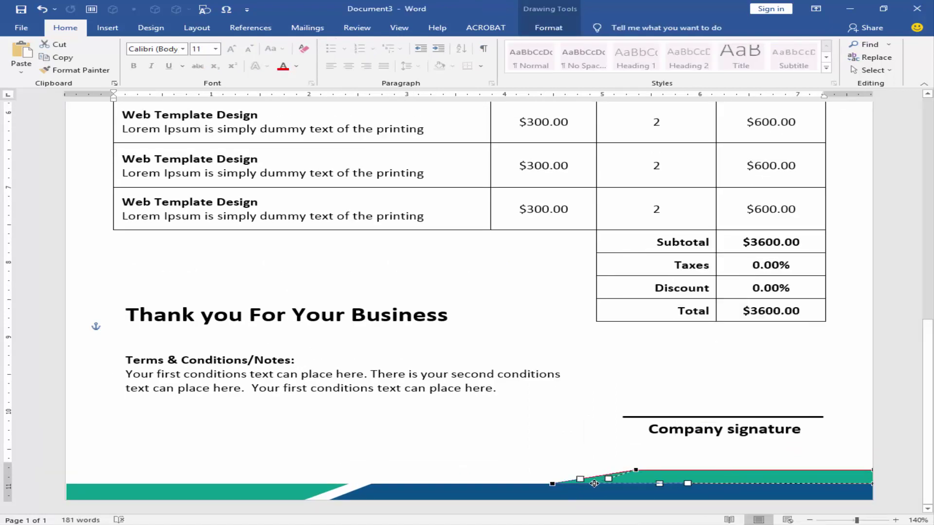
pyautogui.hotkey('ctrl', 'z')
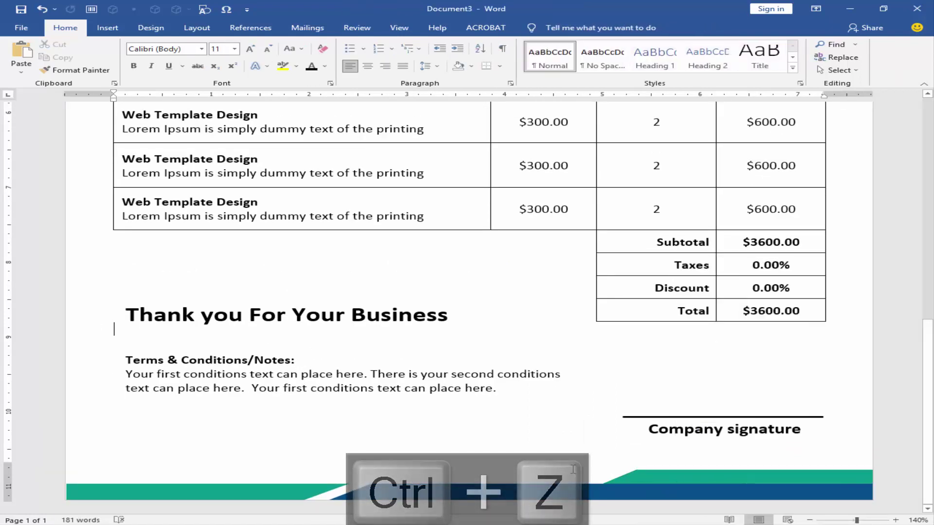
pyautogui.keyDown('ctrl'); pyautogui.scroll(-5, 536, 438); pyautogui.keyUp('ctrl')
# - Color the "Thank you For Your Business" heading in the banner's green
pyautogui.click(375, 388)
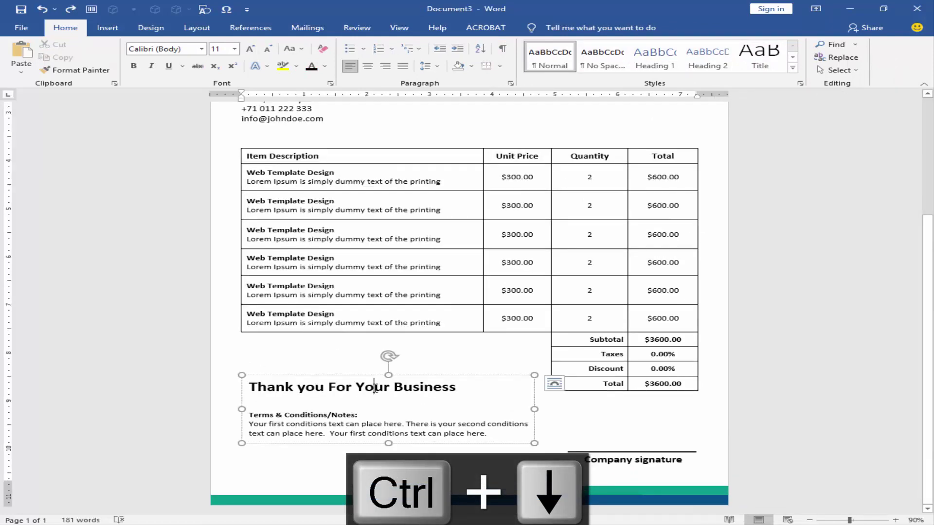
pyautogui.tripleClick(375, 387)
pyautogui.click(324, 66)
pyautogui.click(325, 188)
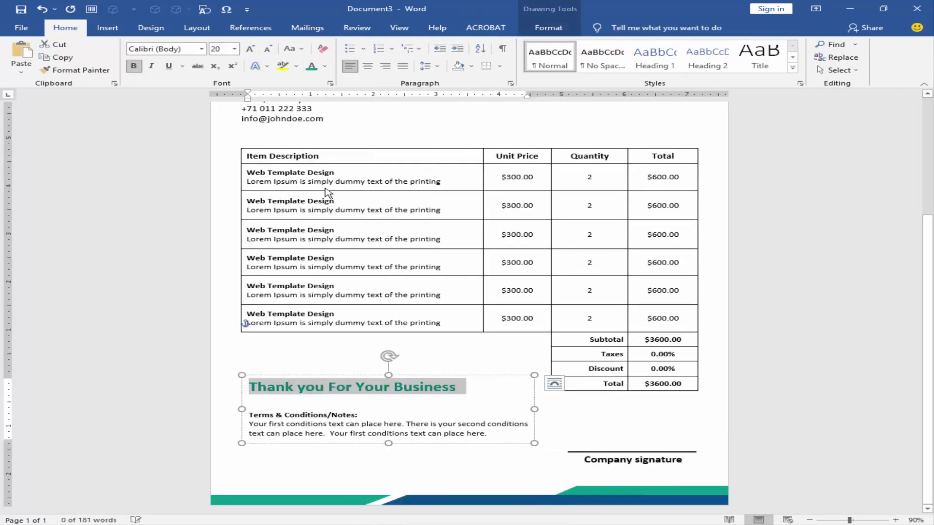
pyautogui.click(538, 360)
# - Make the header row of the items table slightly taller
pyautogui.scroll(3, 581, 420)
pyautogui.keyDown('ctrl'); pyautogui.scroll(1, 468, 394); pyautogui.keyUp('ctrl')
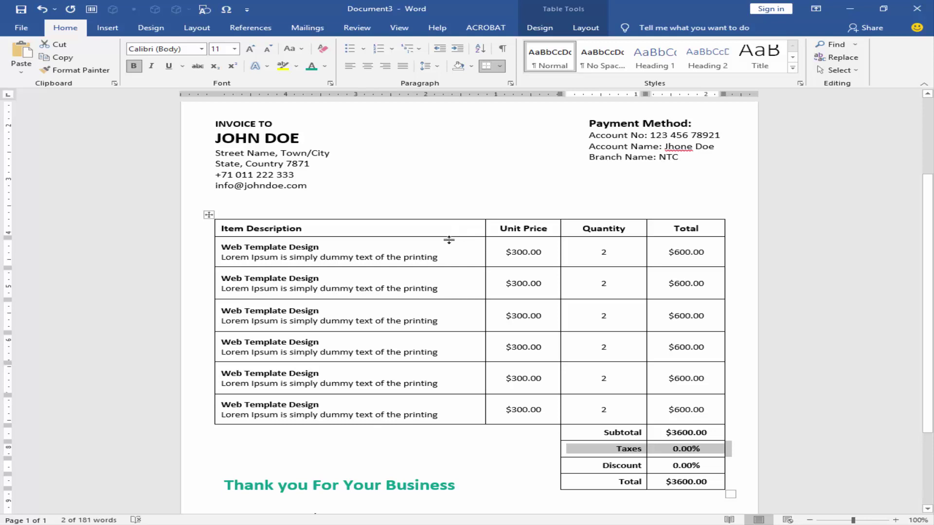
pyautogui.scroll(-2, 612, 458)
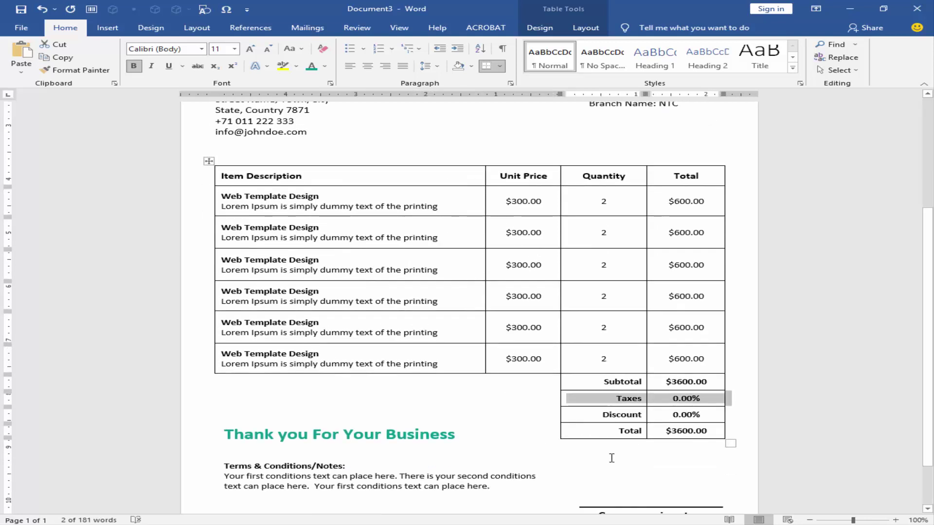
# - Shade the Total row and the header row of the items table in the banner's green
pyautogui.click(612, 459)
pyautogui.moveTo(608, 431); pyautogui.dragTo(715, 431)
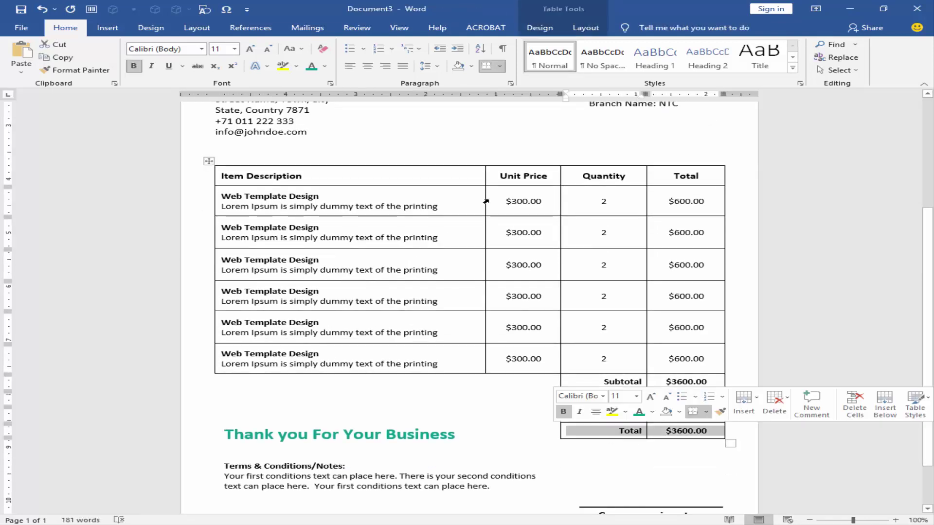
pyautogui.click(540, 28)
pyautogui.click(578, 72)
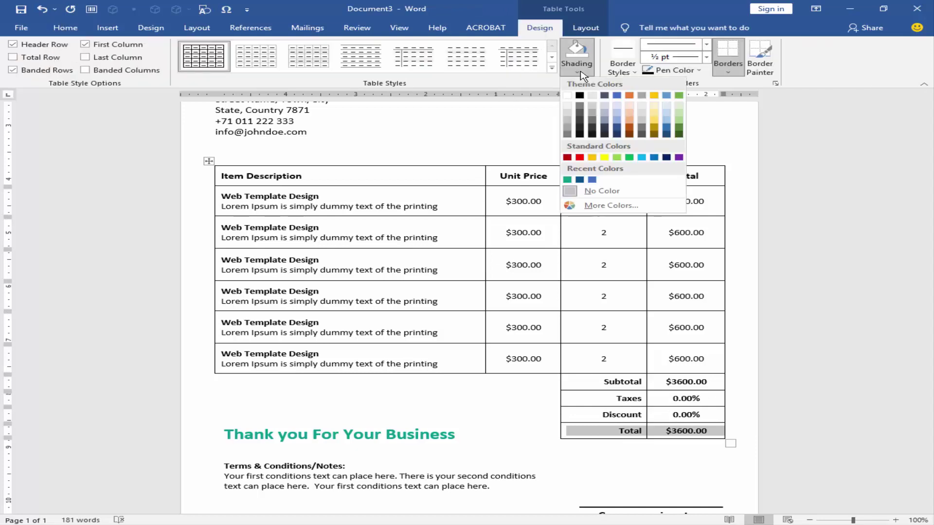
pyautogui.click(567, 179)
pyautogui.moveTo(443, 178); pyautogui.dragTo(691, 177)
pyautogui.click(577, 49)
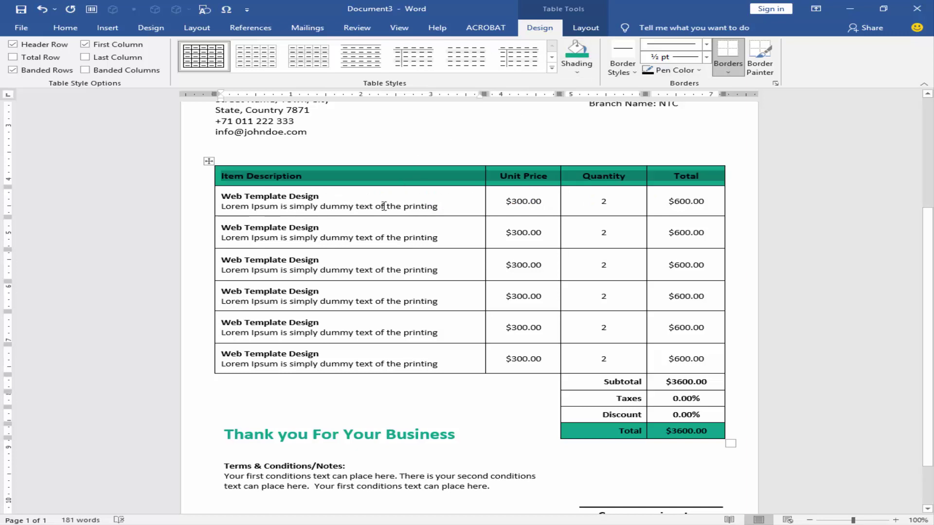
# - Color the text of the table's header row and Total row white
pyautogui.click(707, 433)
pyautogui.click(66, 28)
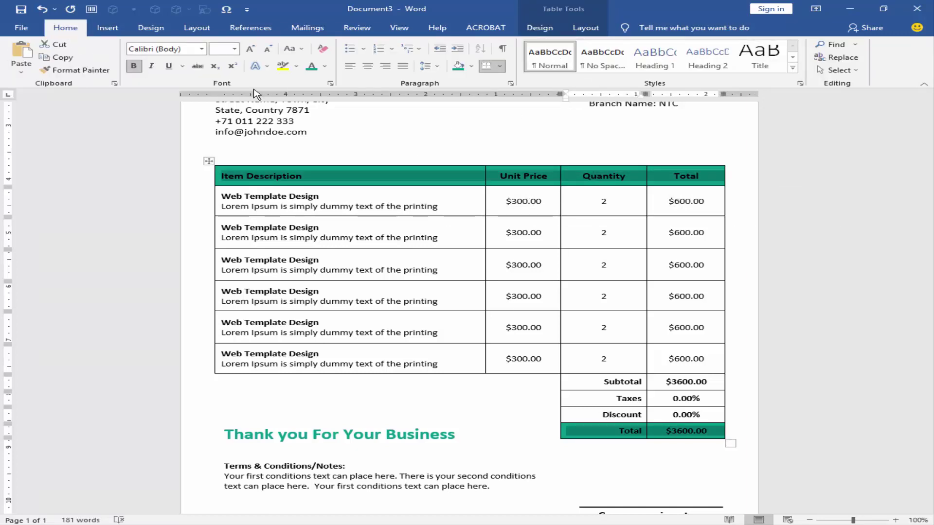
pyautogui.click(327, 69)
pyautogui.click(312, 123)
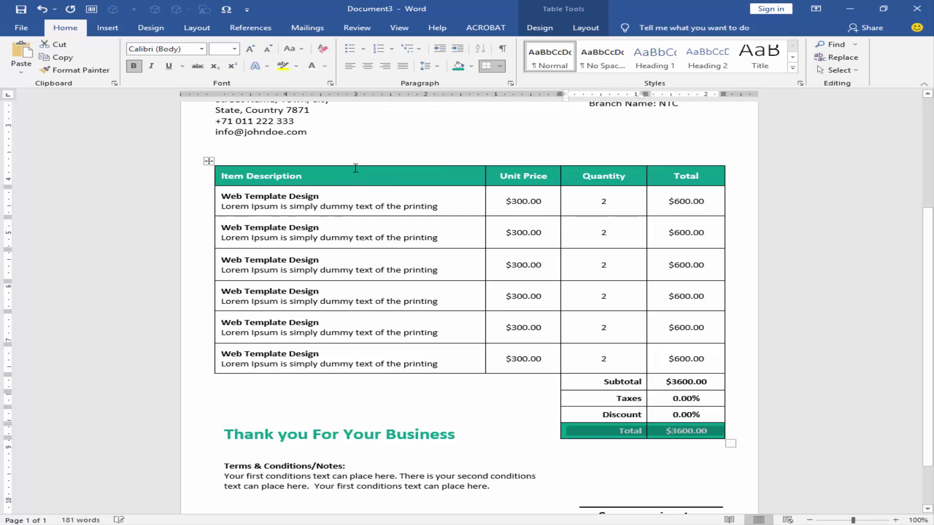
pyautogui.click(631, 422)
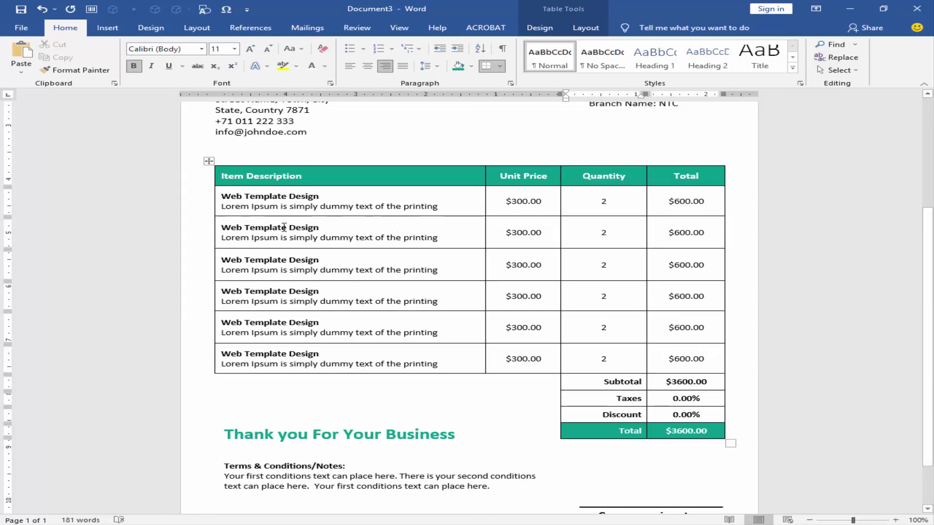
# - Shade the second, fourth and sixth item rows of the table in light gray
pyautogui.moveTo(284, 227); pyautogui.dragTo(618, 235)
pyautogui.moveTo(314, 295); pyautogui.dragTo(690, 296)
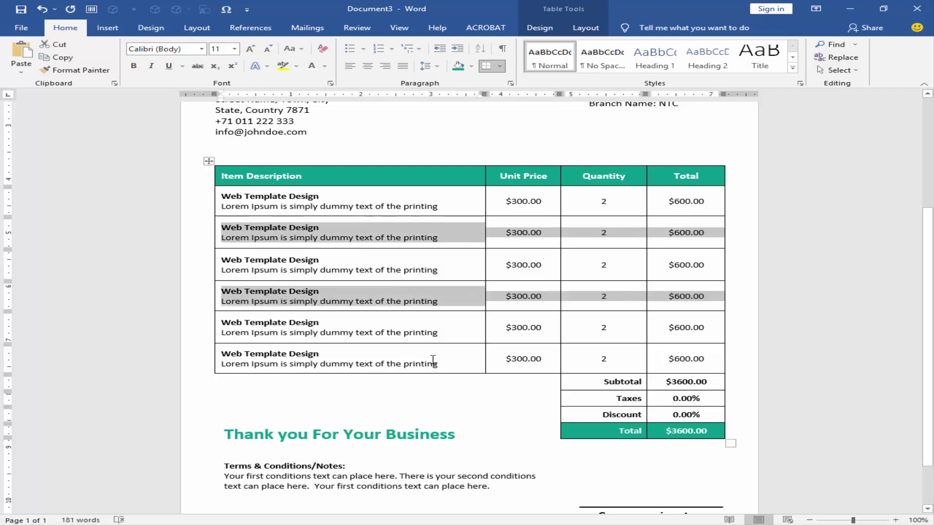
pyautogui.moveTo(553, 357); pyautogui.dragTo(688, 359)
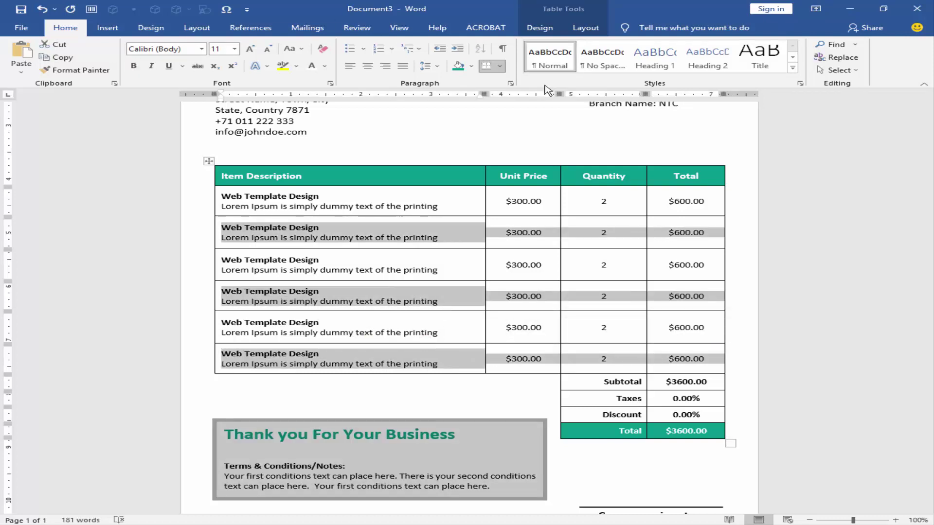
pyautogui.click(550, 29)
pyautogui.click(577, 72)
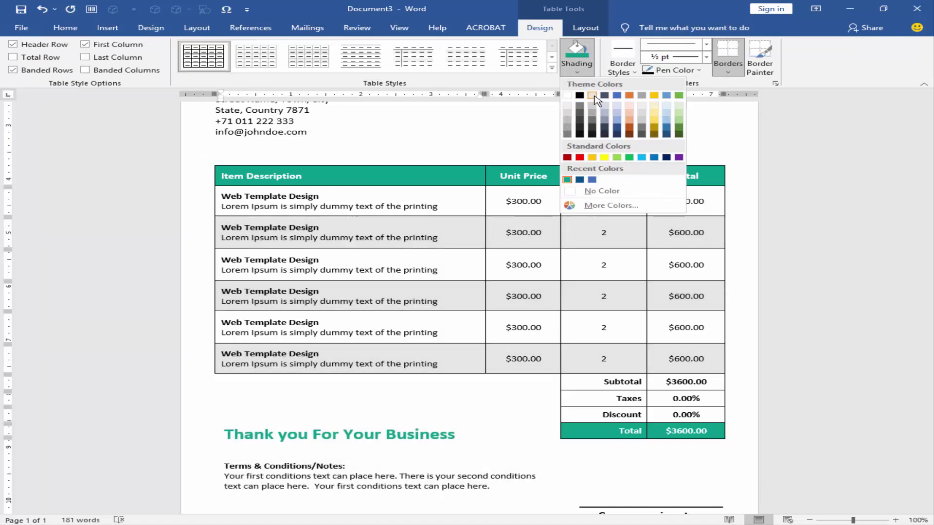
pyautogui.click(596, 98)
pyautogui.click(438, 197)
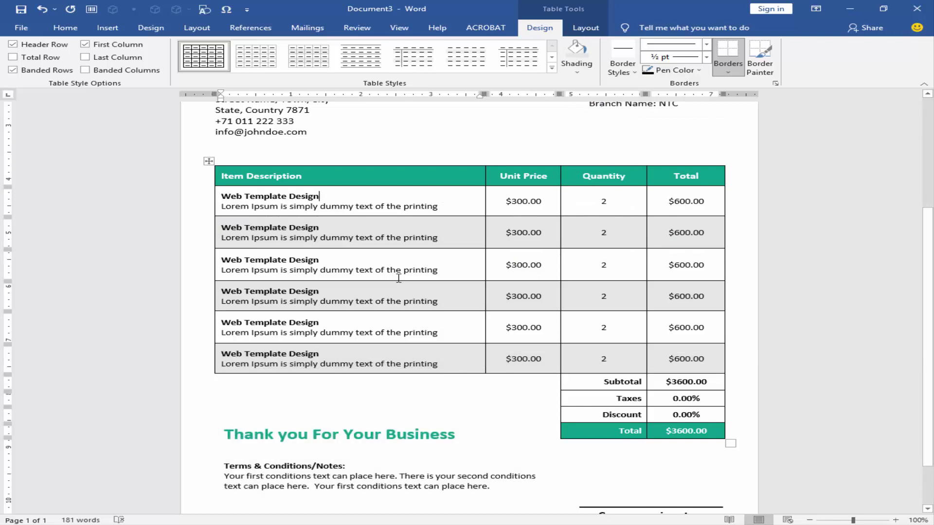
# - Remove all borders from the entire items table, including the totals rows
pyautogui.scroll(-1, 399, 278)
pyautogui.scroll(-3, 398, 278)
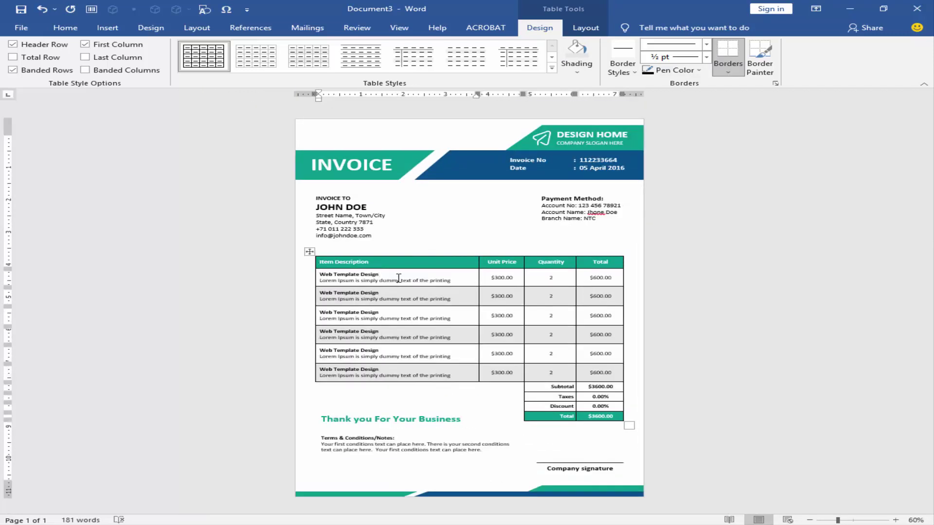
pyautogui.click(486, 426)
pyautogui.click(479, 409)
pyautogui.scroll(4, 479, 410)
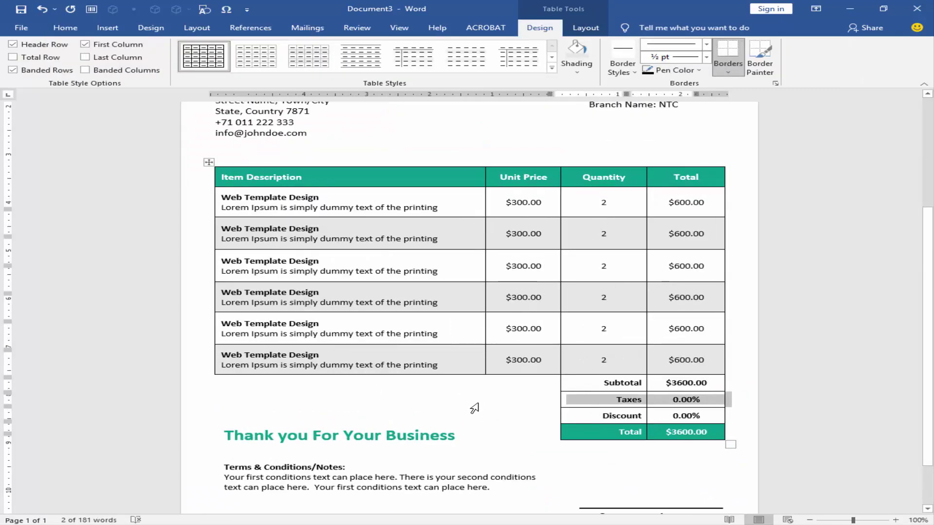
pyautogui.click(209, 163)
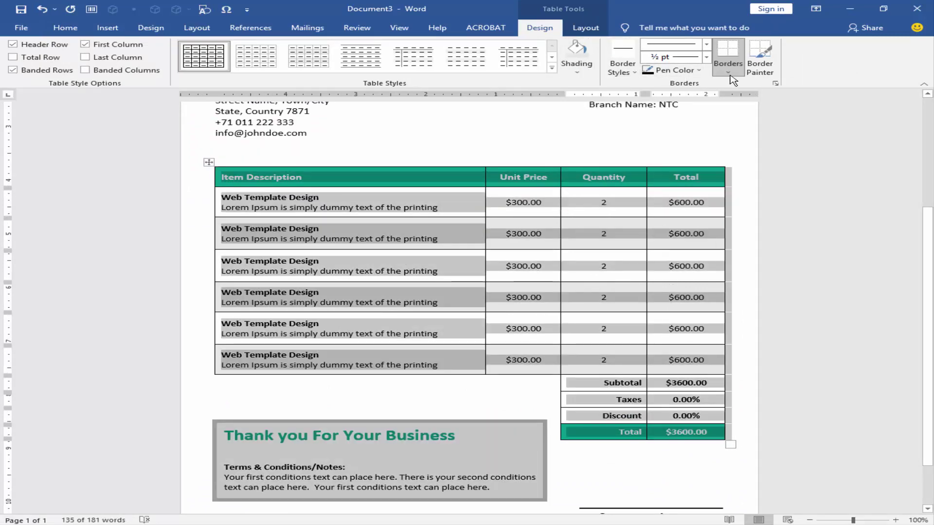
pyautogui.click(730, 76)
pyautogui.click(752, 140)
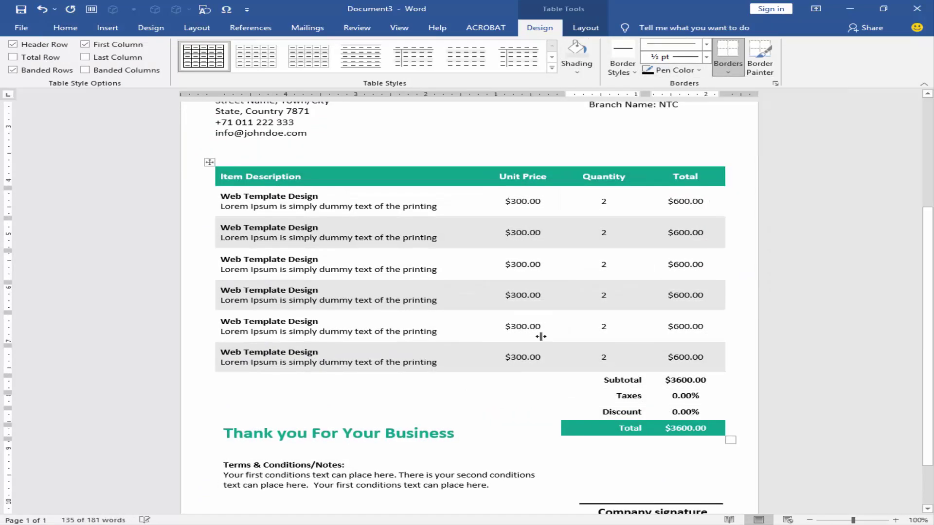
pyautogui.click(481, 396)
pyautogui.click(460, 328)
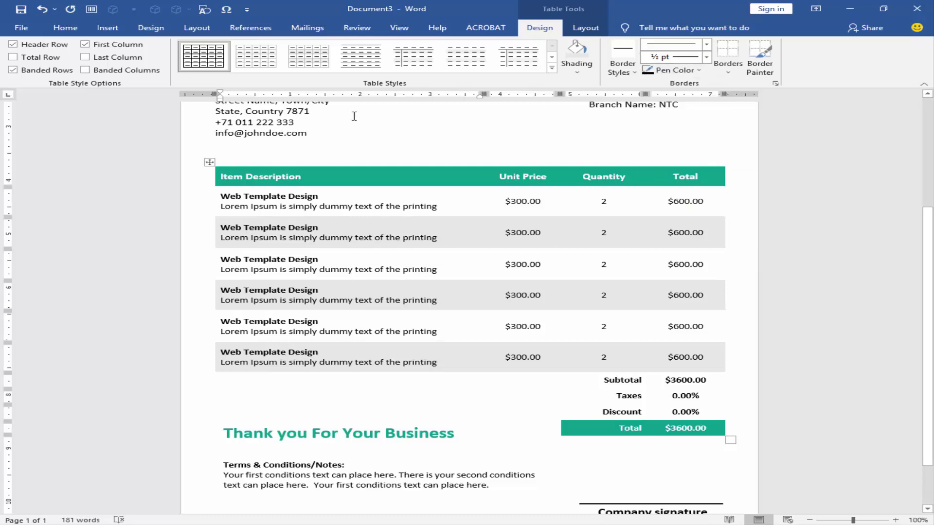
# - Try to draw a border line below the first item row with the Draw Table tool
pyautogui.click(586, 28)
pyautogui.click(128, 44)
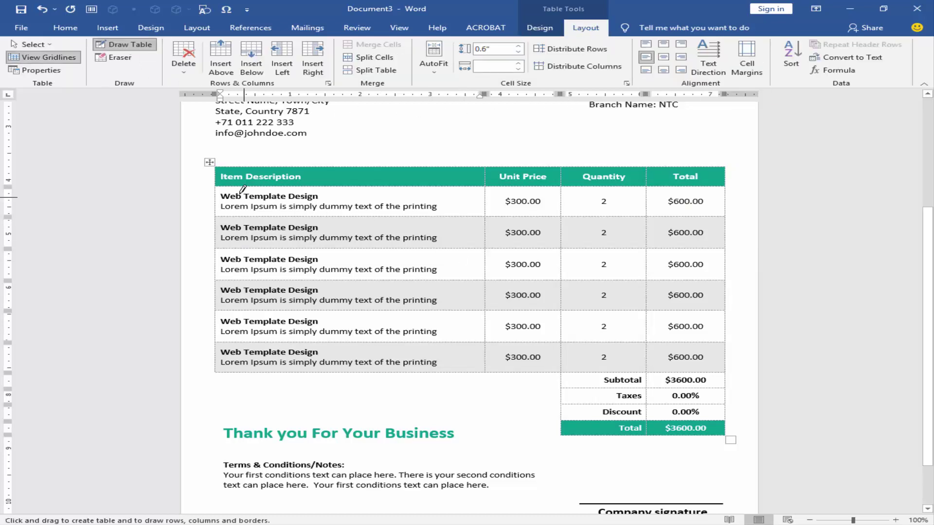
pyautogui.moveTo(222, 212); pyautogui.dragTo(723, 216)
pyautogui.scroll(-1, 360, 271)
pyautogui.hotkey('ctrl', 'z')
pyautogui.hotkey('ctrl', 'z')
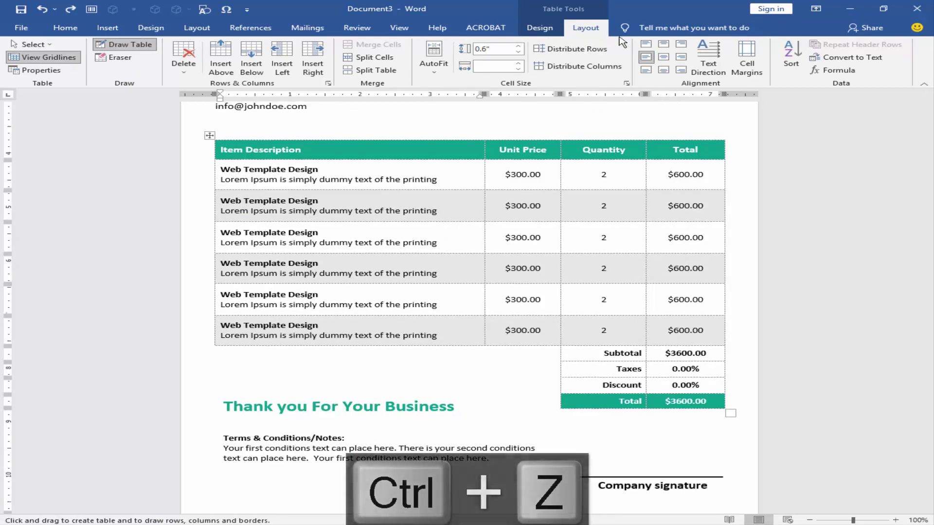
# - Draw 1 ½ pt horizontal border lines in the banner's green below each of the first five item rows
pyautogui.click(705, 57)
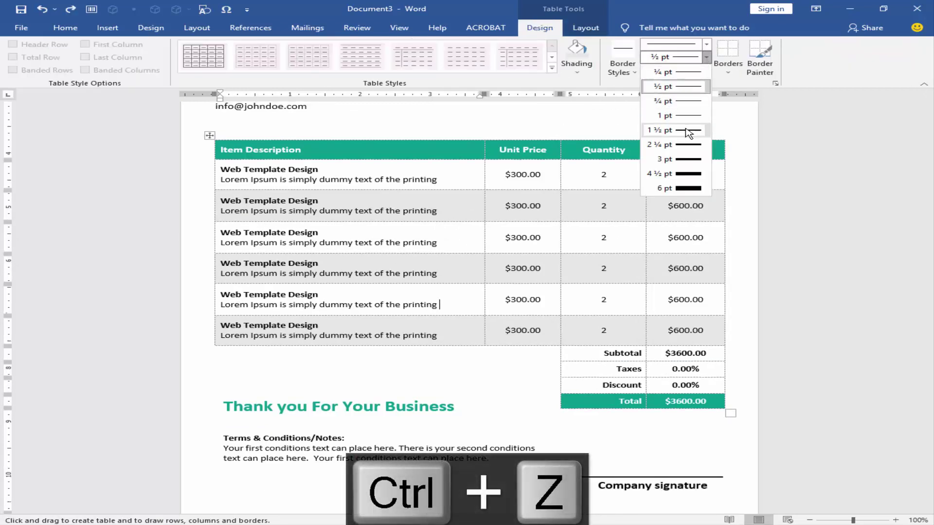
pyautogui.click(688, 126)
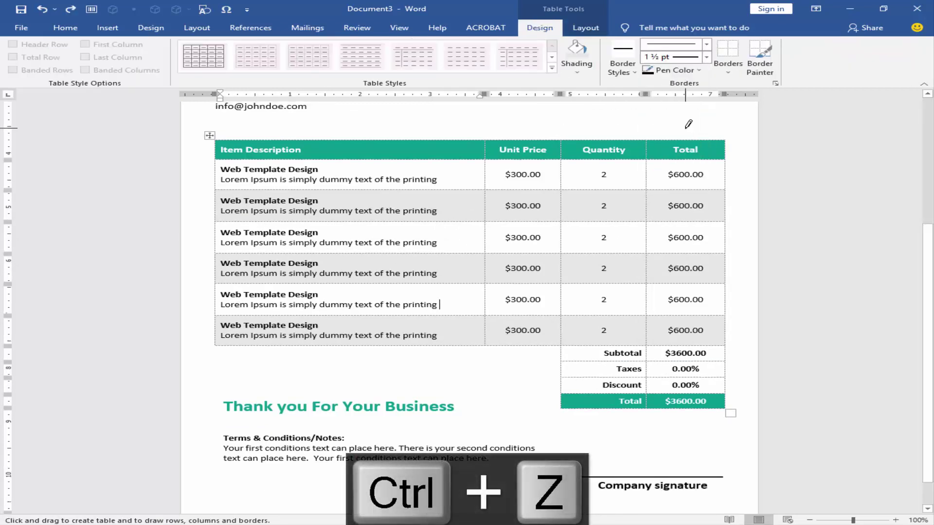
pyautogui.click(700, 70)
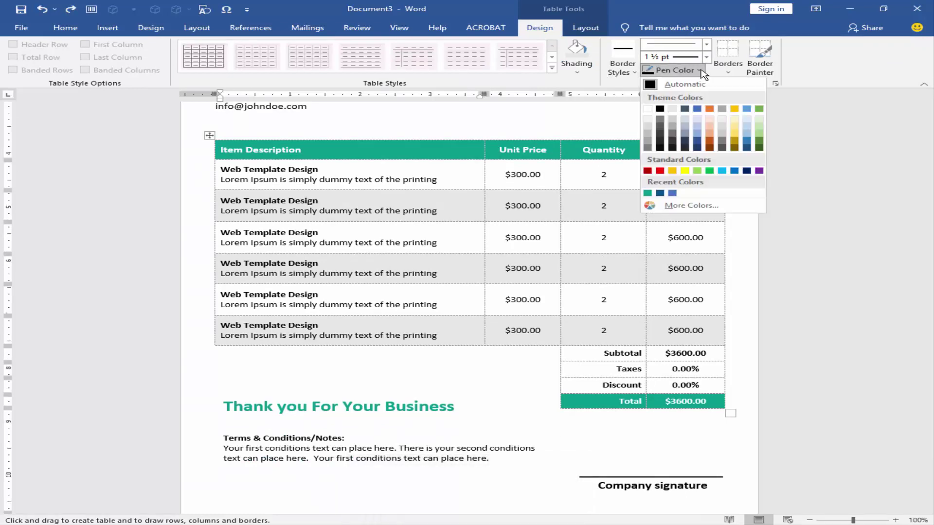
pyautogui.click(647, 193)
pyautogui.moveTo(217, 188); pyautogui.dragTo(725, 190)
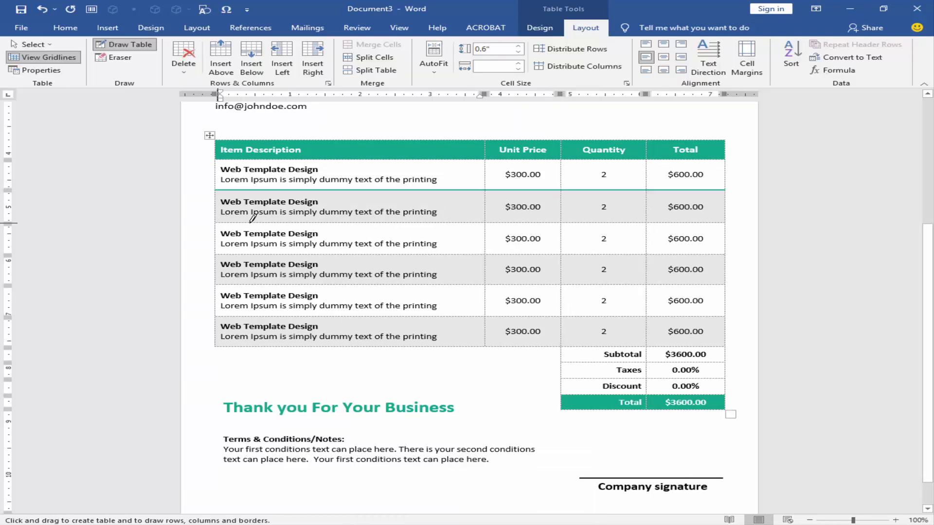
pyautogui.moveTo(217, 223); pyautogui.dragTo(724, 222)
pyautogui.moveTo(224, 251); pyautogui.dragTo(724, 252)
pyautogui.moveTo(221, 282); pyautogui.dragTo(677, 273)
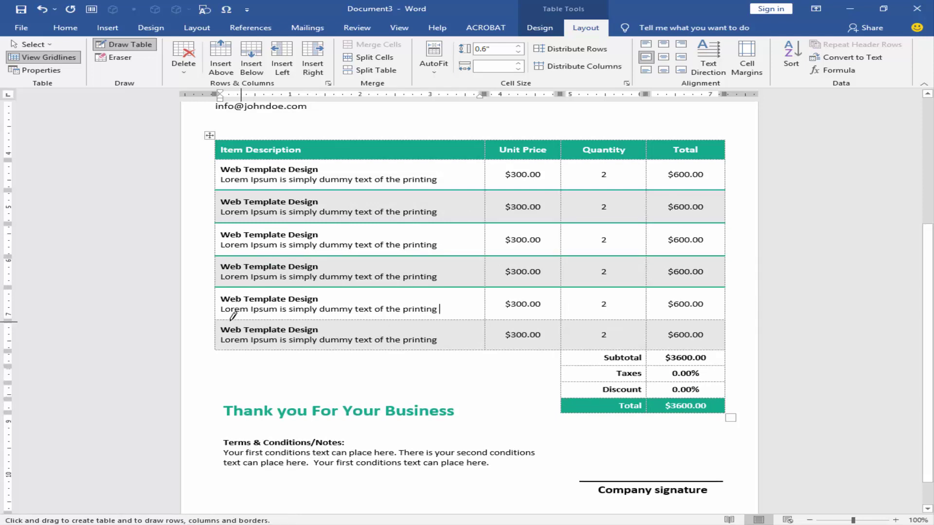
pyautogui.moveTo(225, 312); pyautogui.dragTo(633, 315)
# - Try to draw the green border line below the last item row
pyautogui.moveTo(227, 345)
pyautogui.mouseDown()
pyautogui.moveTo(677, 349)
pyautogui.moveTo(472, 335)
pyautogui.moveTo(223, 351)
pyautogui.moveTo(544, 352)
pyautogui.mouseUp()
pyautogui.hotkey('ctrl', 'z')
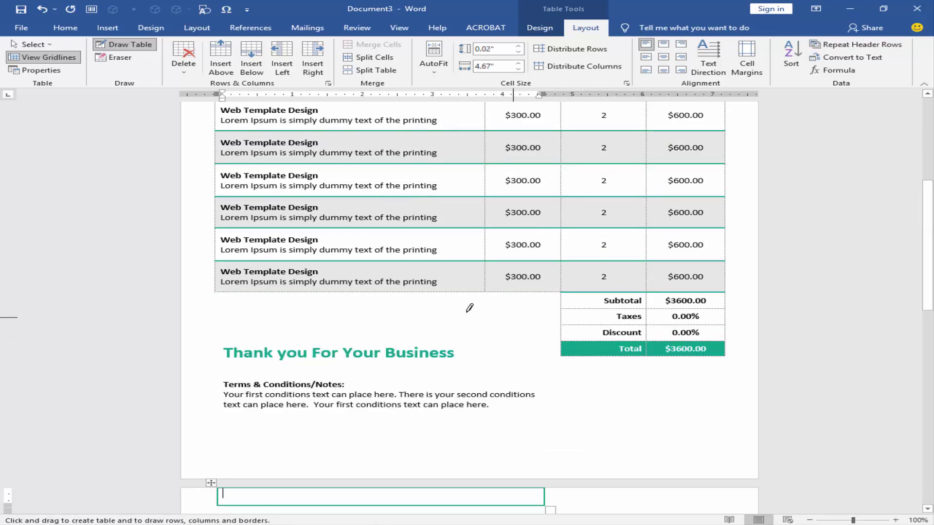
pyautogui.hotkey('ctrl', 'z')
# - Draw matching green border lines below the last item row and below the Subtotal and Taxes rows
pyautogui.moveTo(302, 315)
pyautogui.mouseDown()
pyautogui.moveTo(601, 307)
pyautogui.moveTo(539, 314)
pyautogui.moveTo(569, 334)
pyautogui.moveTo(673, 344)
pyautogui.mouseUp()
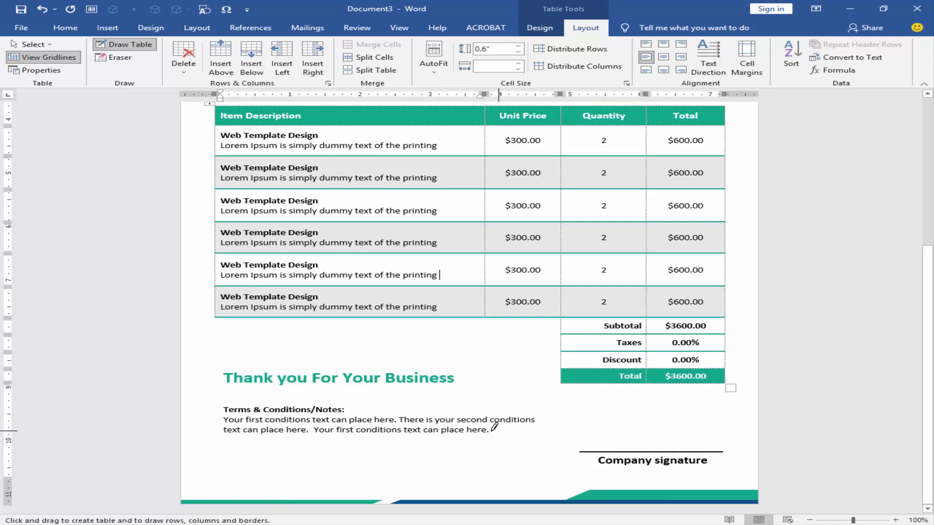
pyautogui.press('Escape')
pyautogui.click(484, 478)
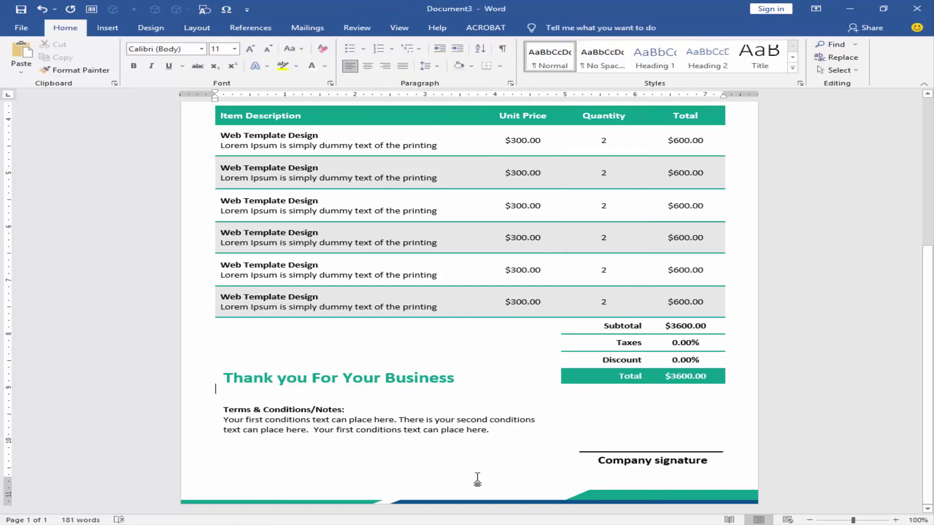
# - Try to cut and paste the "Thank you For Your Business" text box
pyautogui.click(327, 342)
pyautogui.click(327, 359)
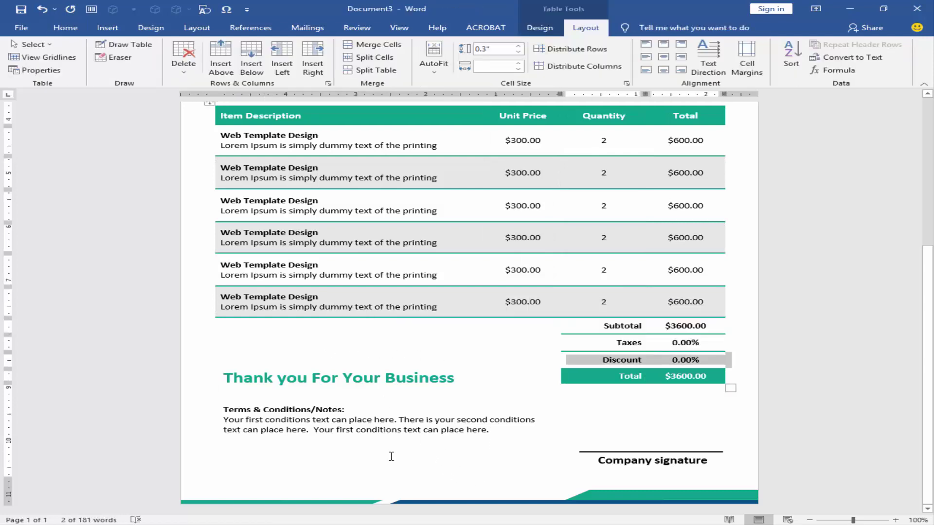
pyautogui.click(339, 395)
pyautogui.click(331, 350)
pyautogui.hotkey('ctrl', 'x')
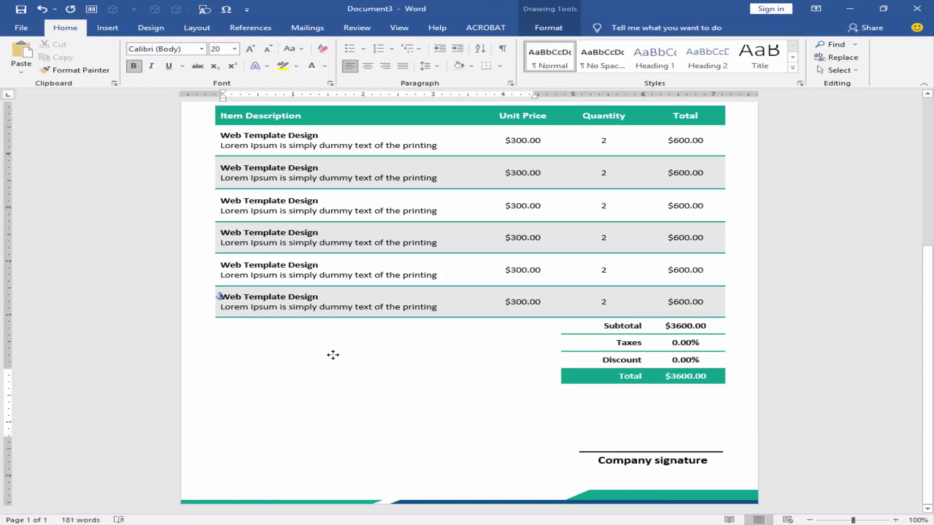
pyautogui.hotkey('ctrl', 'v')
pyautogui.hotkey('ctrl', 'z')
pyautogui.hotkey('ctrl', 'z')
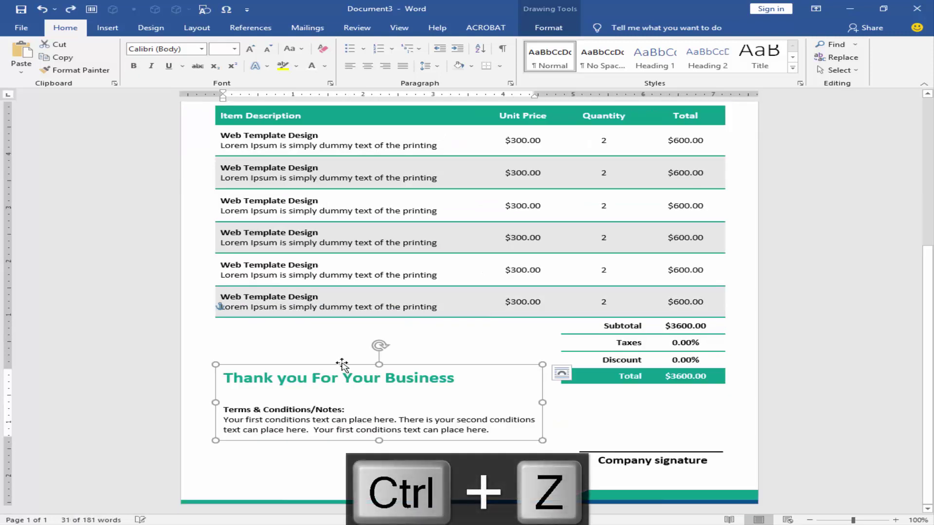
# - Move the "Thank you For Your Business" and terms text box slightly upward, closer to the items table
pyautogui.moveTo(339, 362); pyautogui.dragTo(340, 346)
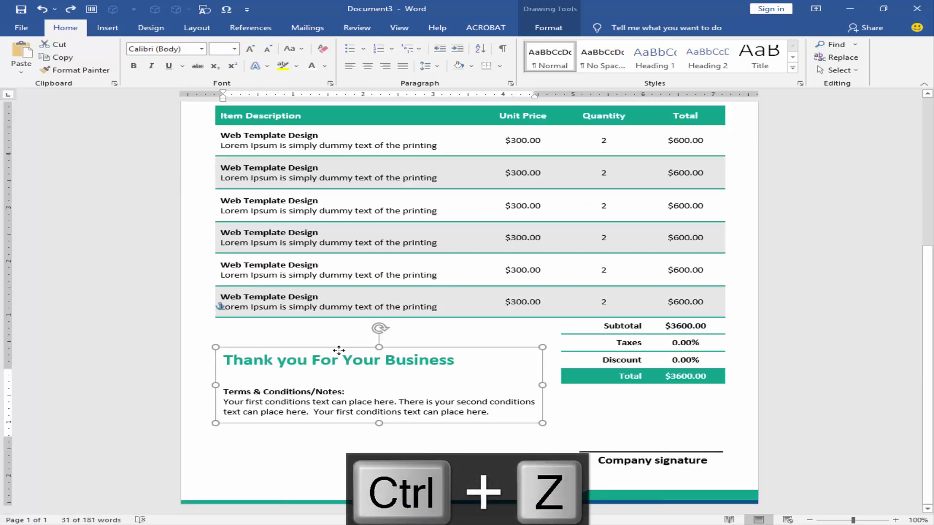
pyautogui.click(344, 448)
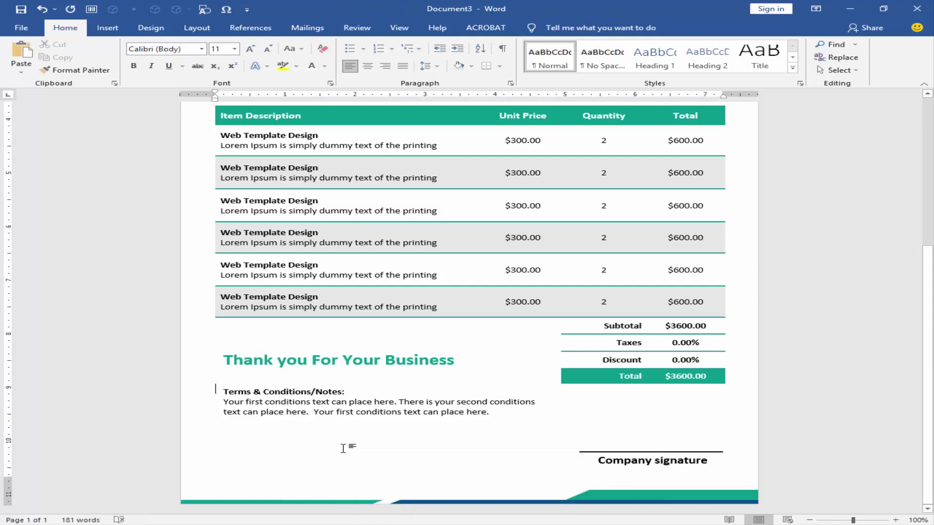
# - Nudge the two green footer shapes and the blue one together slightly upward to make the footer band thicker
pyautogui.click(393, 500)
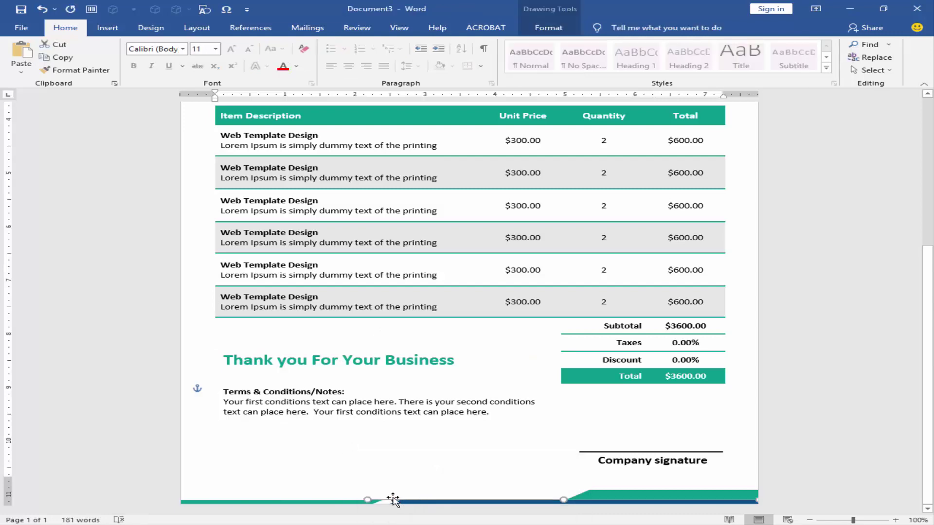
pyautogui.click(340, 503)
pyautogui.keyDown('shift'); pyautogui.click(646, 495); pyautogui.keyUp('shift')
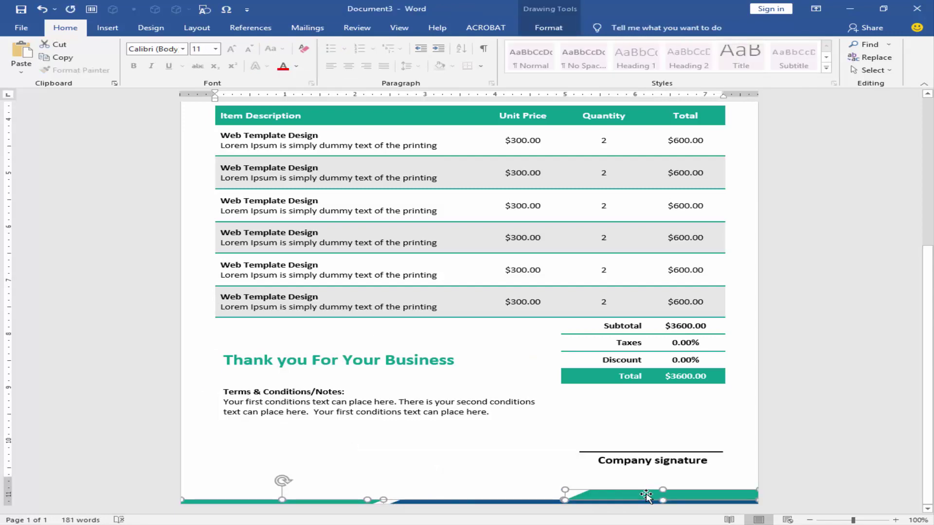
pyautogui.hotkey('ctrl', 'Up')
pyautogui.hotkey('ctrl', 'Up')
pyautogui.hotkey('ctrl', 'Up')
pyautogui.hotkey('ctrl', 'Up')
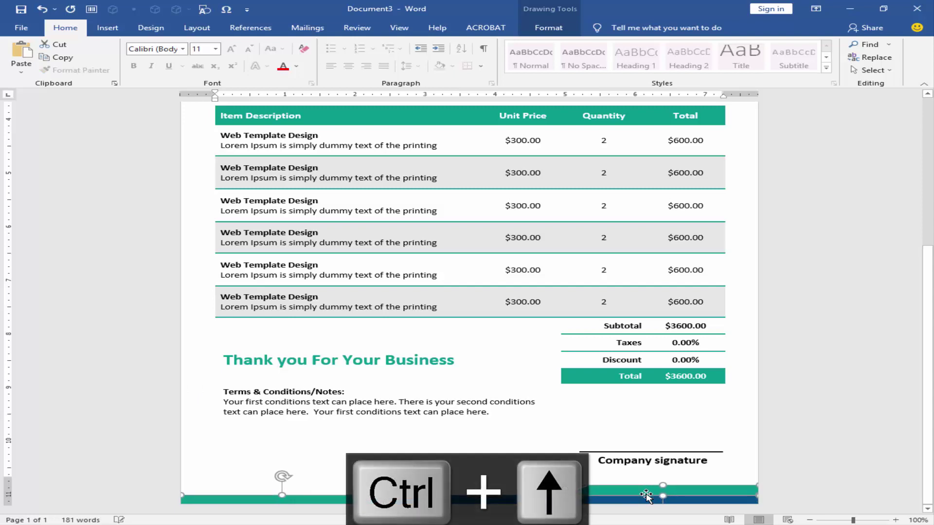
pyautogui.click(478, 376)
pyautogui.keyDown('ctrl'); pyautogui.scroll(-5, 478, 376); pyautogui.keyUp('ctrl')
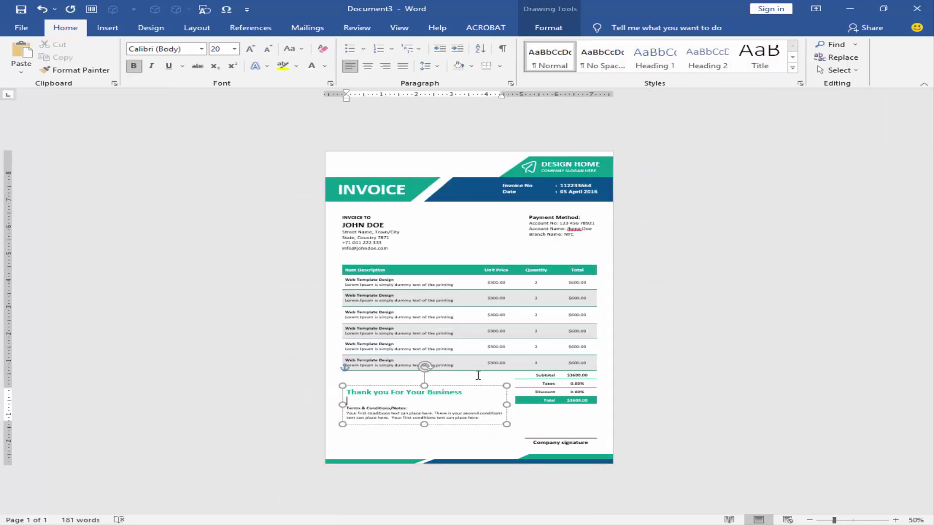
pyautogui.click(592, 253)
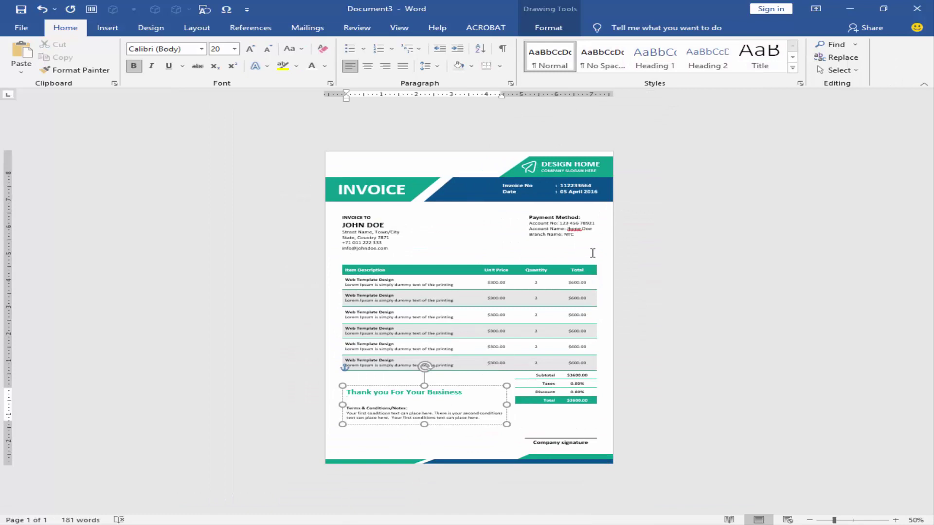